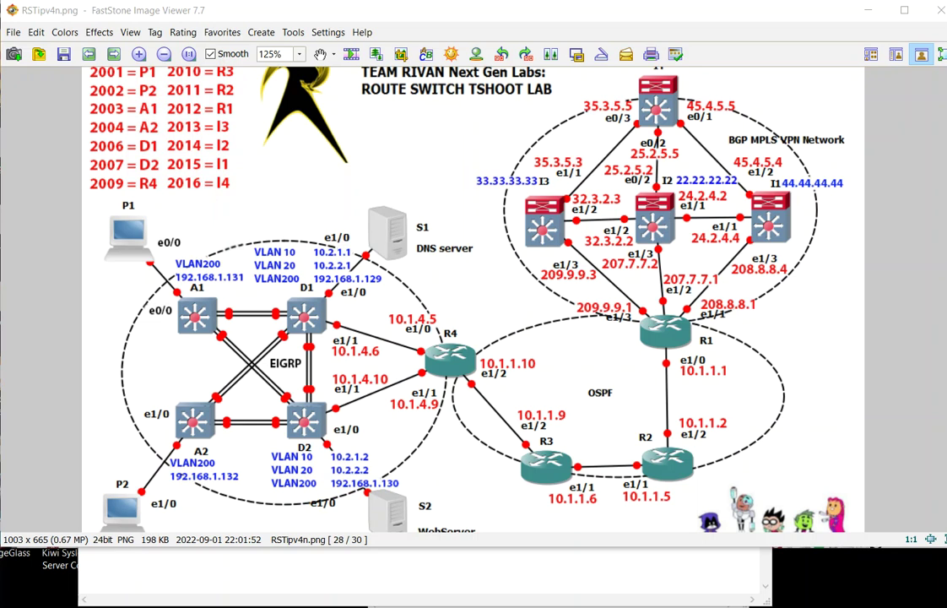
Bring up the Notepad notes and highlight the end of the Commandments heading
mouse_move(342, 606)
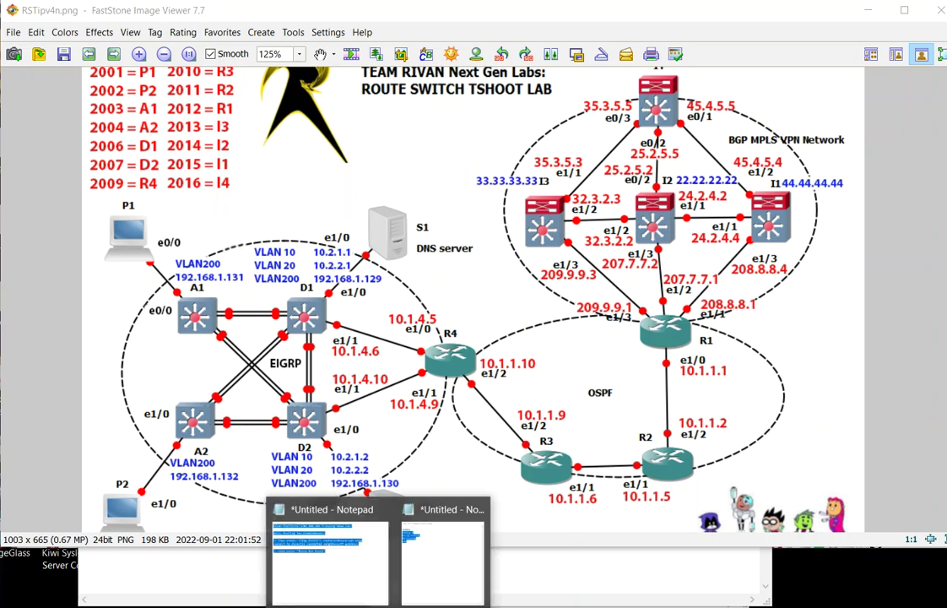
click(322, 574)
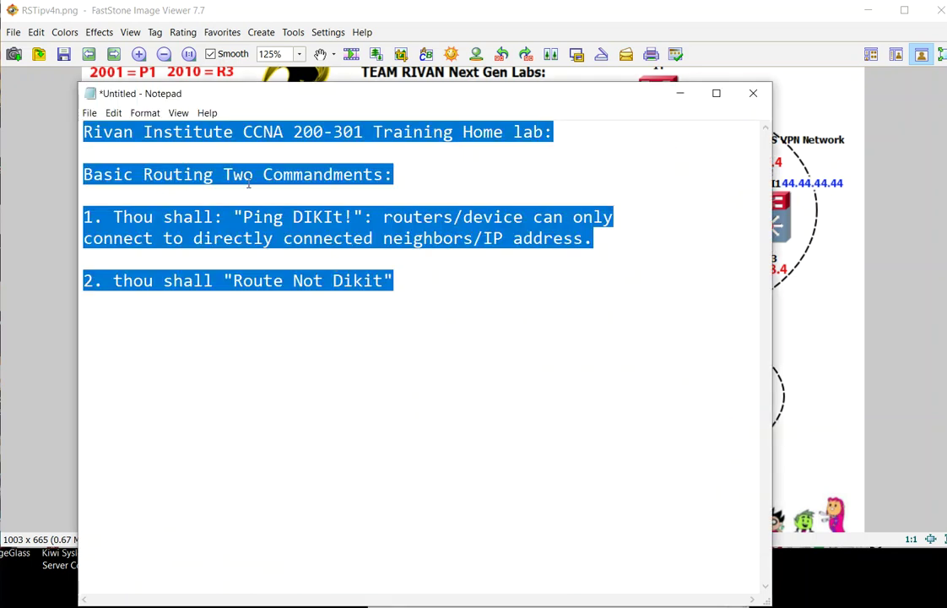
click(223, 174)
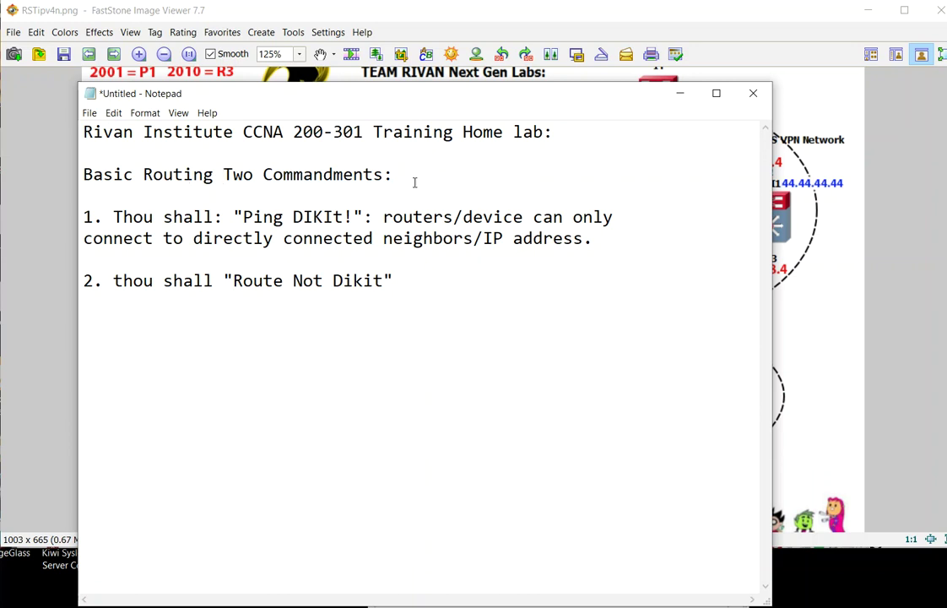
drag(413, 180, 342, 177)
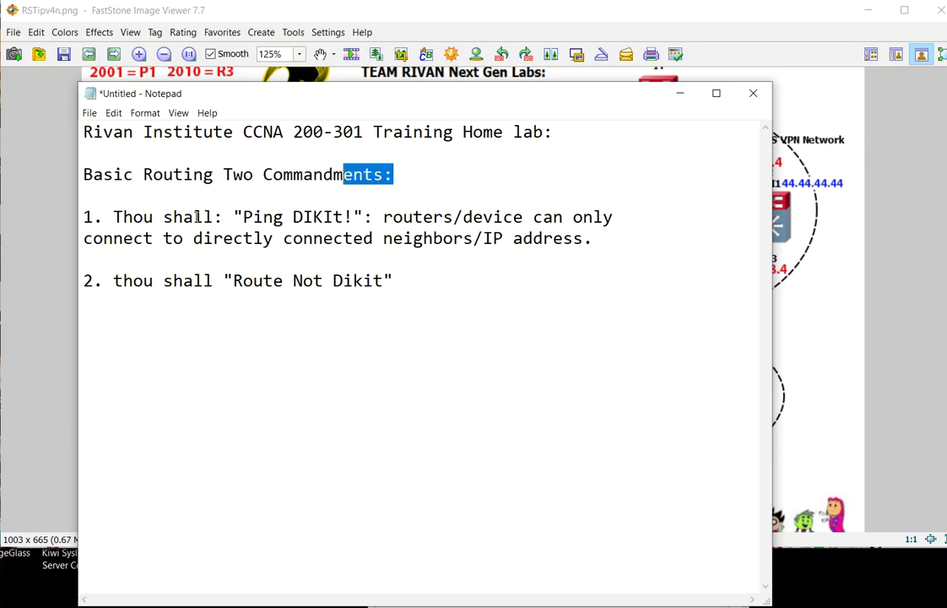
click(113, 218)
Highlight the rules 'Ping DIKIt!' and 'Route Not Dikit' and the first rule's explanation
drag(113, 217, 354, 213)
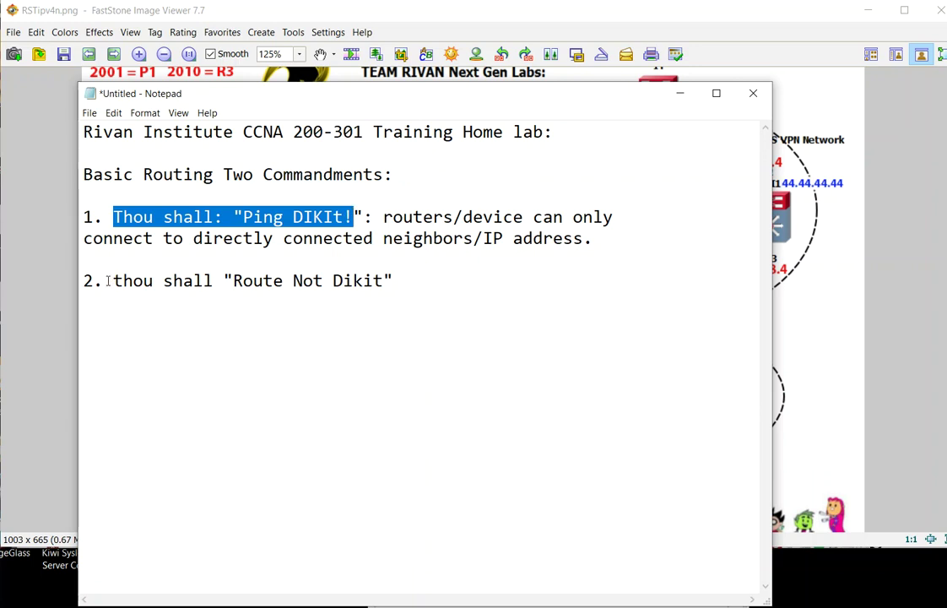
drag(104, 281, 397, 274)
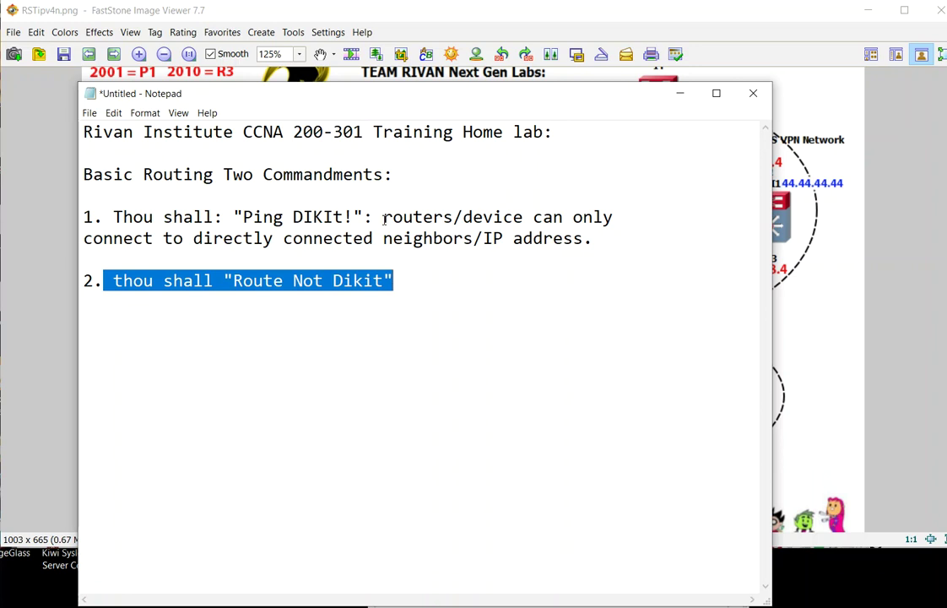
click(384, 217)
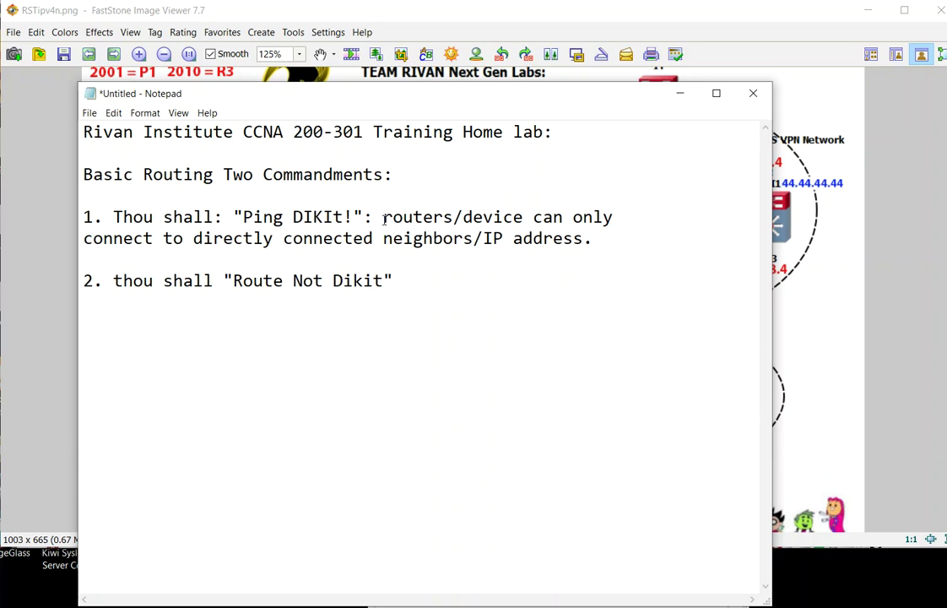
drag(384, 217, 625, 230)
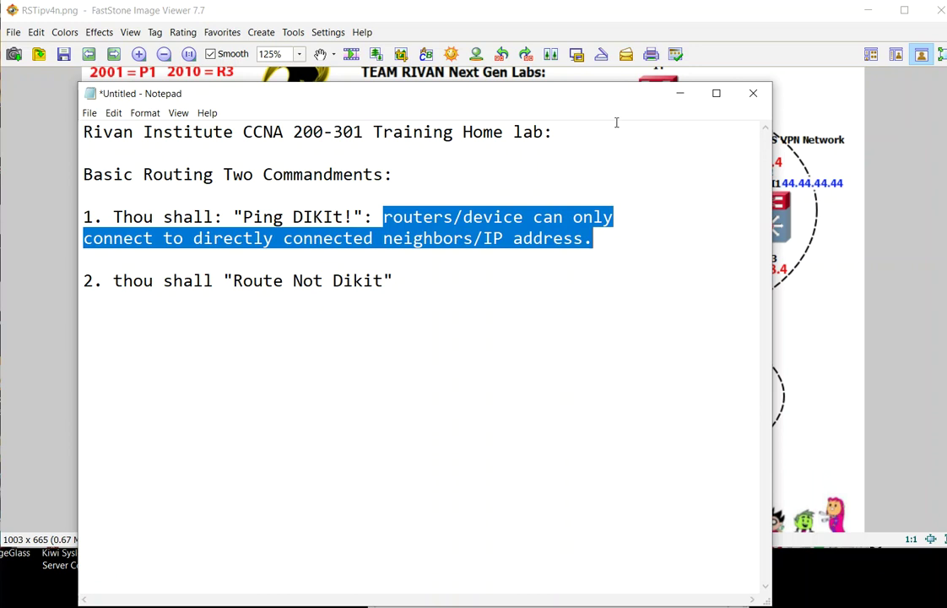
click(515, 17)
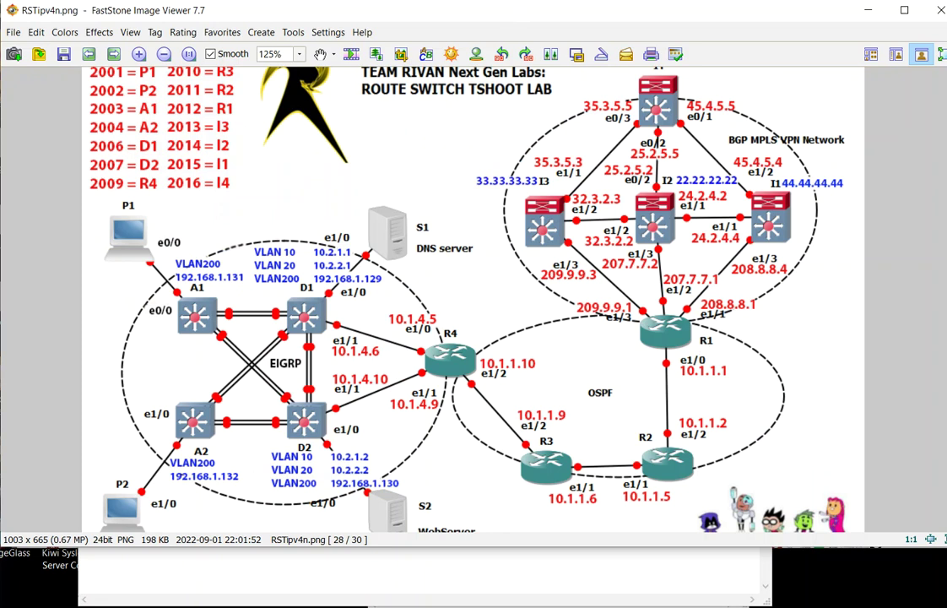
Shrink the SecureCRT window and ping 10.1.1.1 from the R1 session
key(alt+Tab)
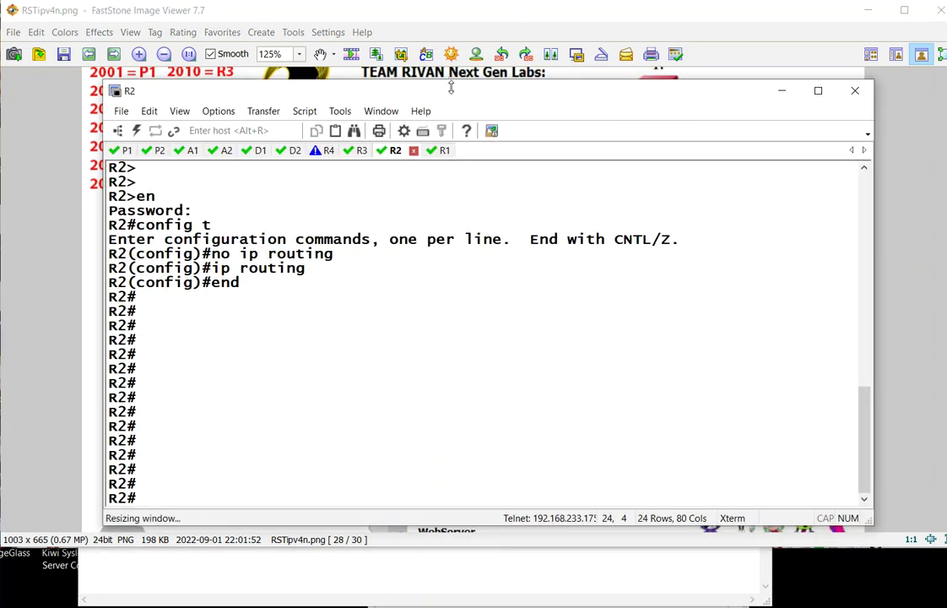
drag(450, 88, 461, 7)
click(429, 67)
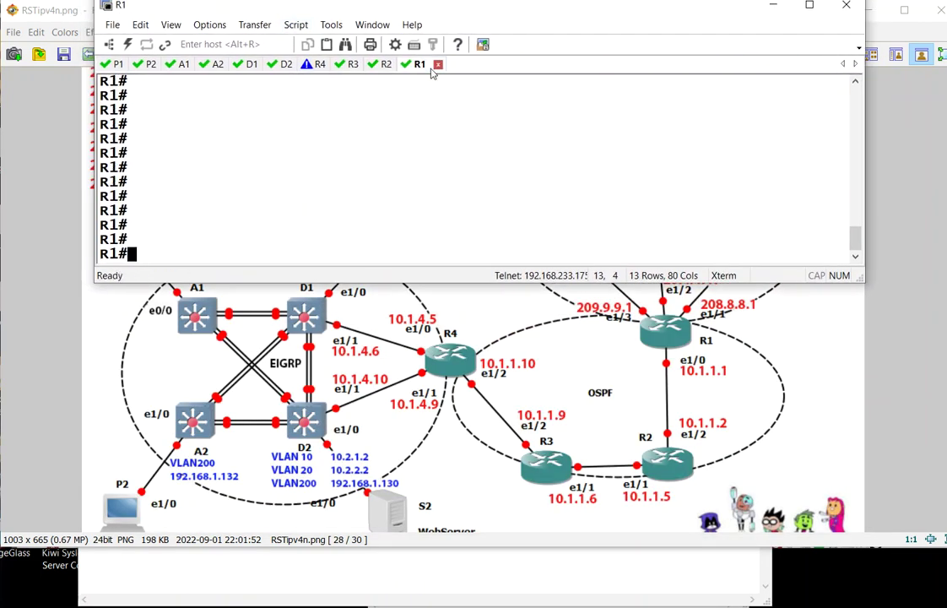
text(ping 10.1.1.1)
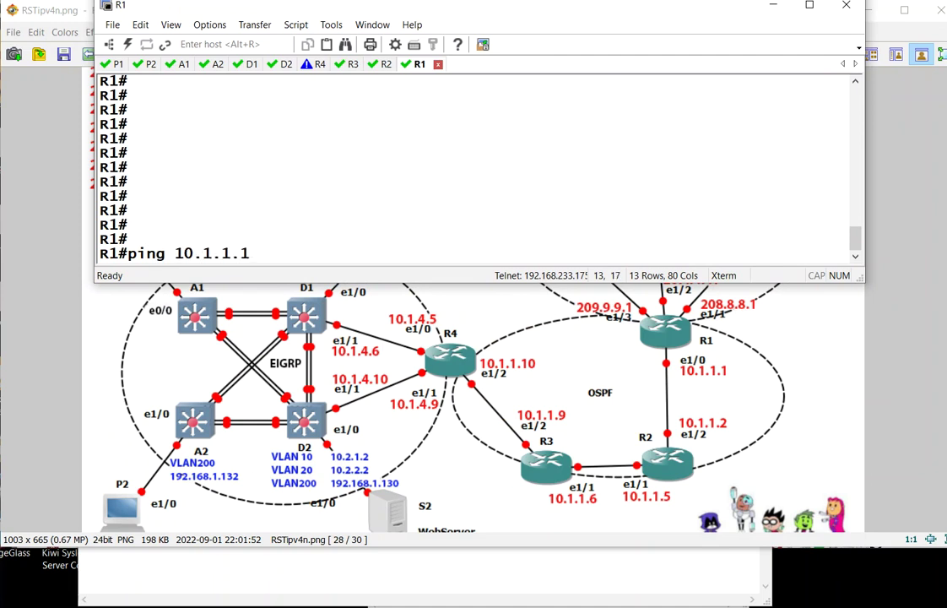
key(Return)
From R1, ping 10.1.1.2 successfully and 10.1.1.5 with no replies, then return to the notes
key(Up)
key(BackSpace)
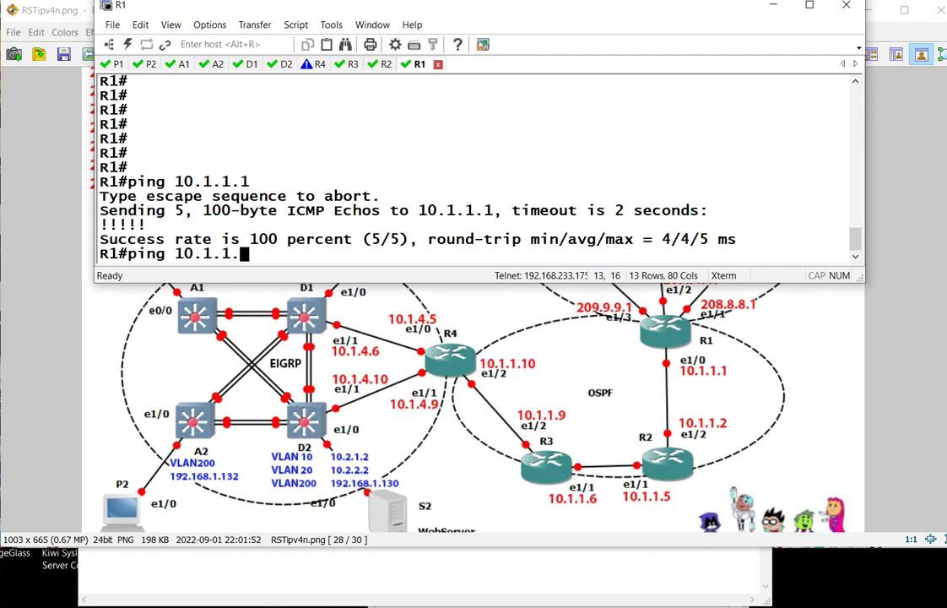
text(2)
key(Return)
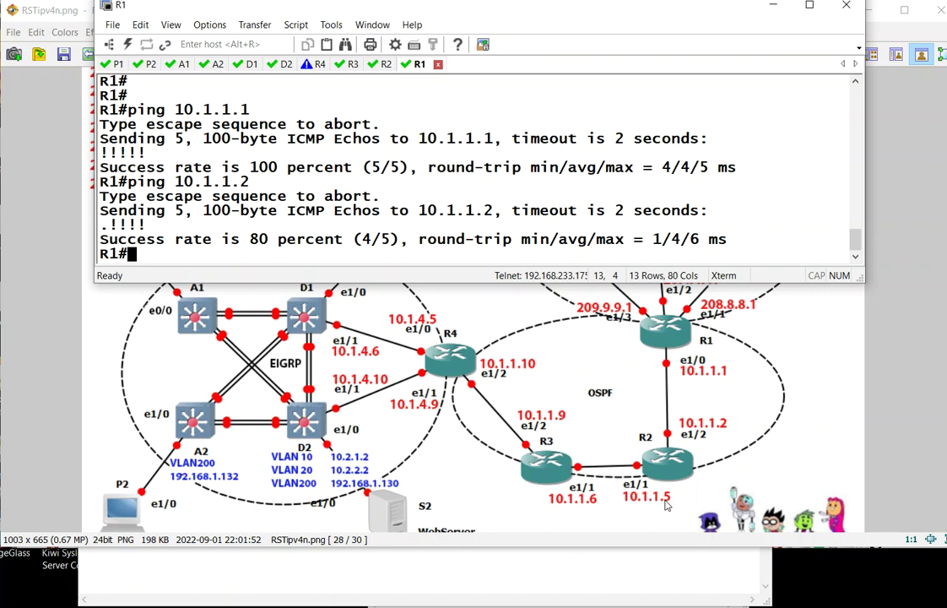
key(Up)
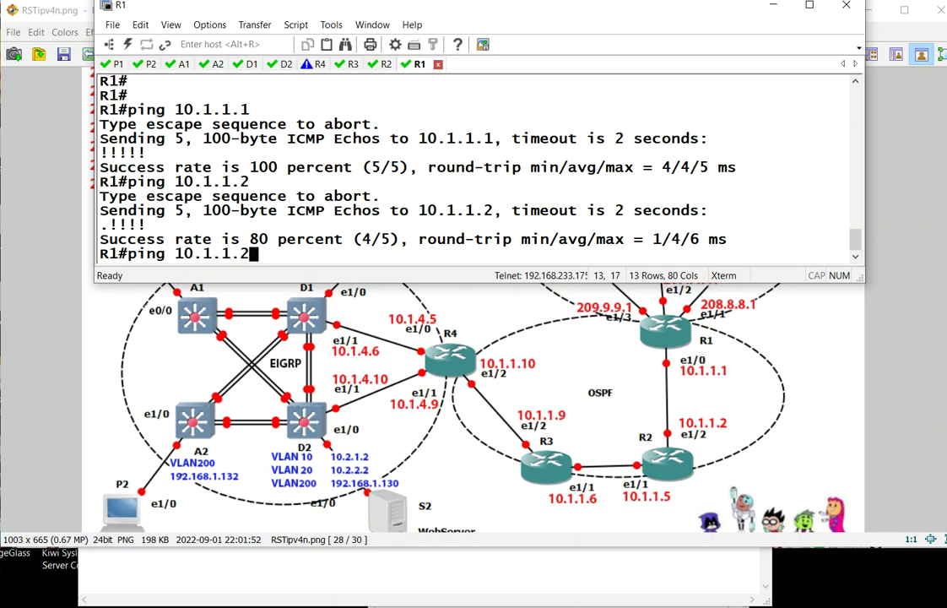
key(BackSpace)
text(5)
key(Return)
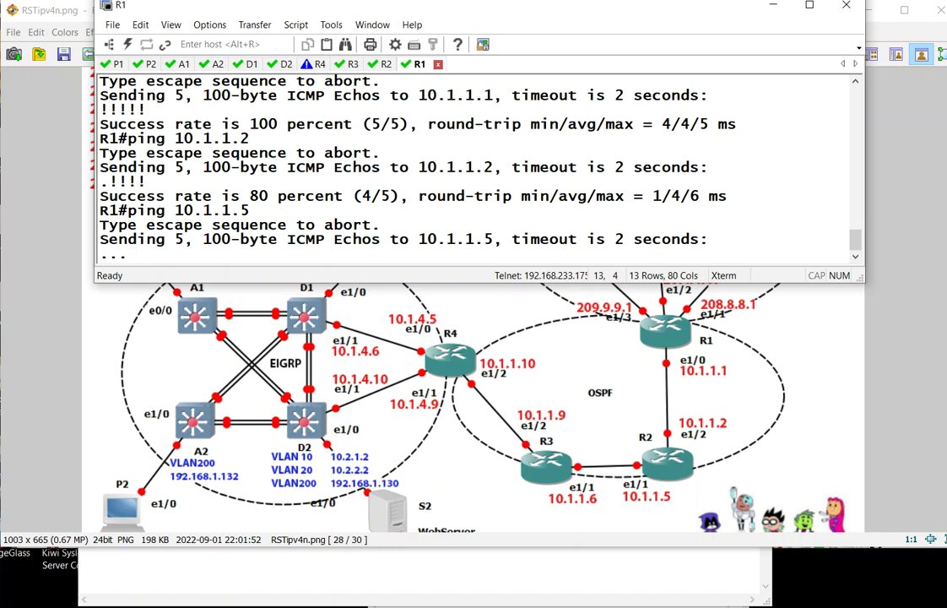
click(335, 591)
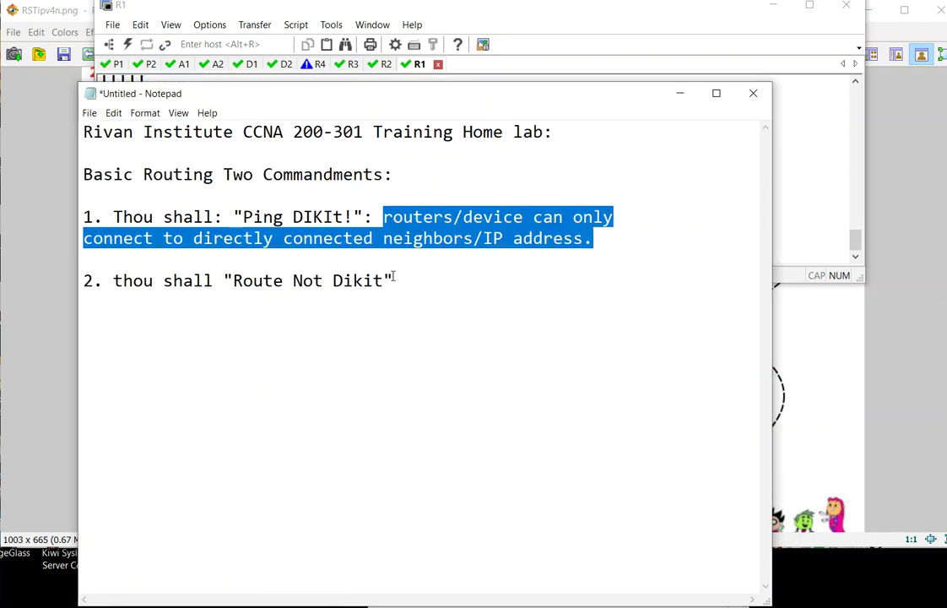
Add the line ip route "network/subnet" subnetMask 1sthopIP metric below the two rules
drag(393, 278, 224, 287)
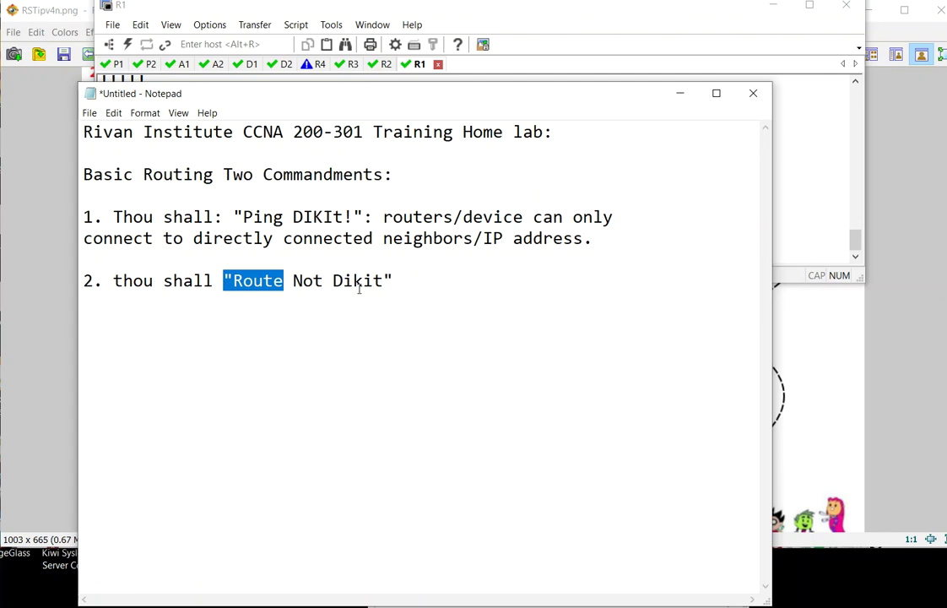
click(402, 285)
key(Return)
key(Return)
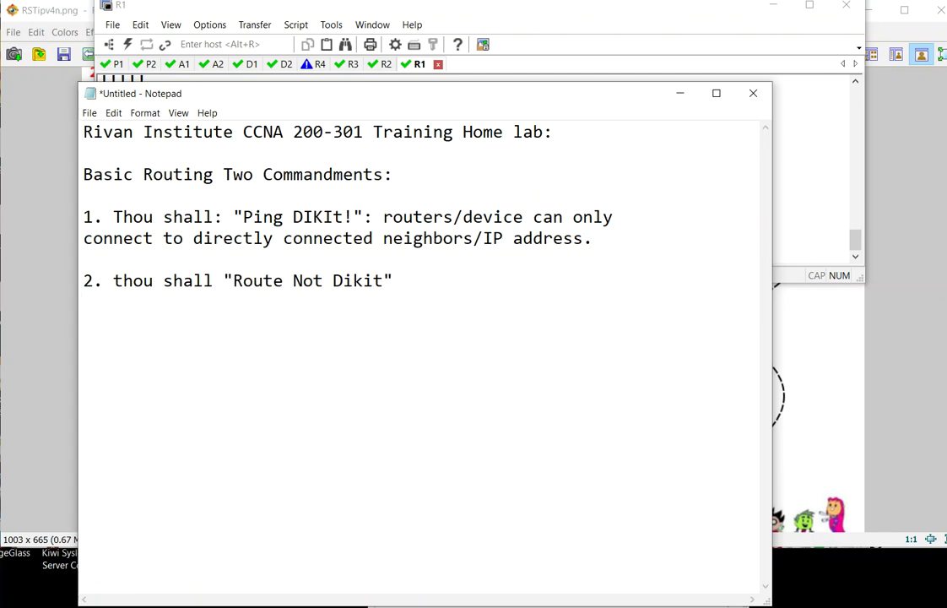
text(ip route )
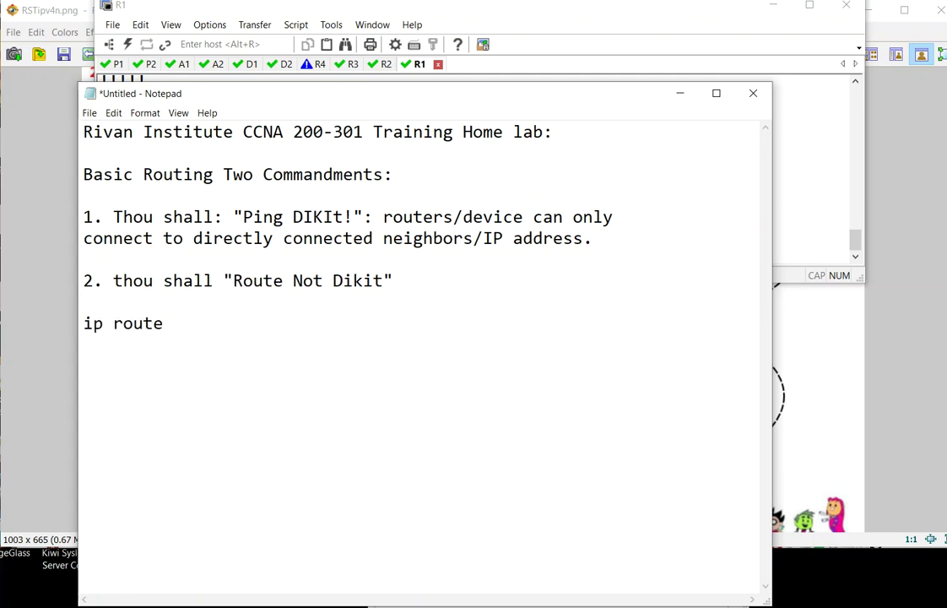
text("network)
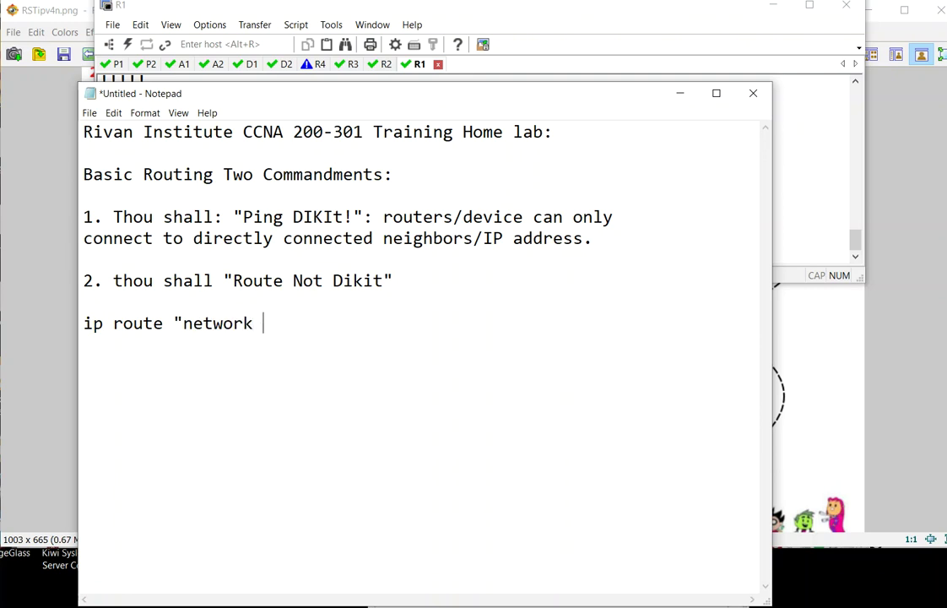
key(BackSpace)
text(/subnet)
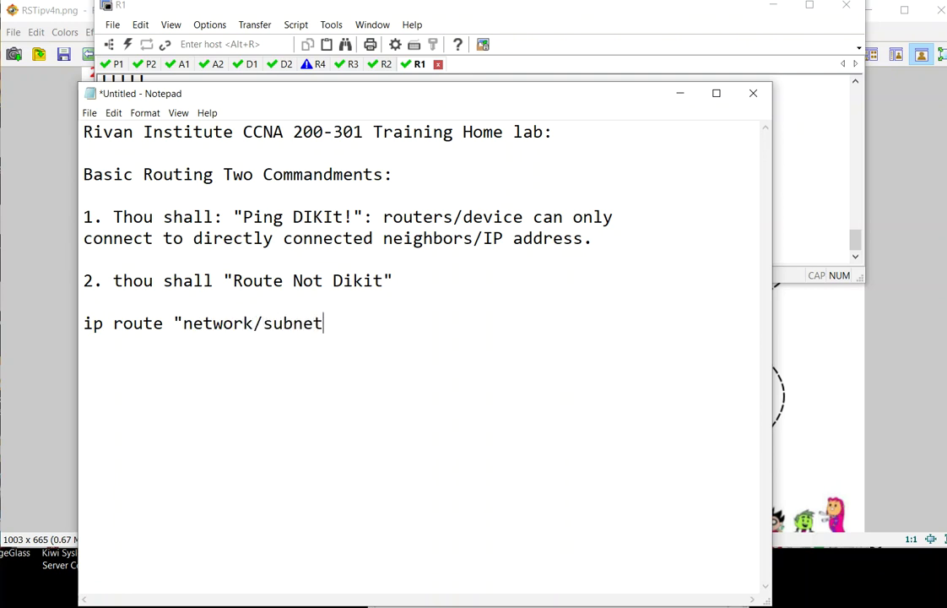
text(" subm)
key(BackSpace)
text(netMas)
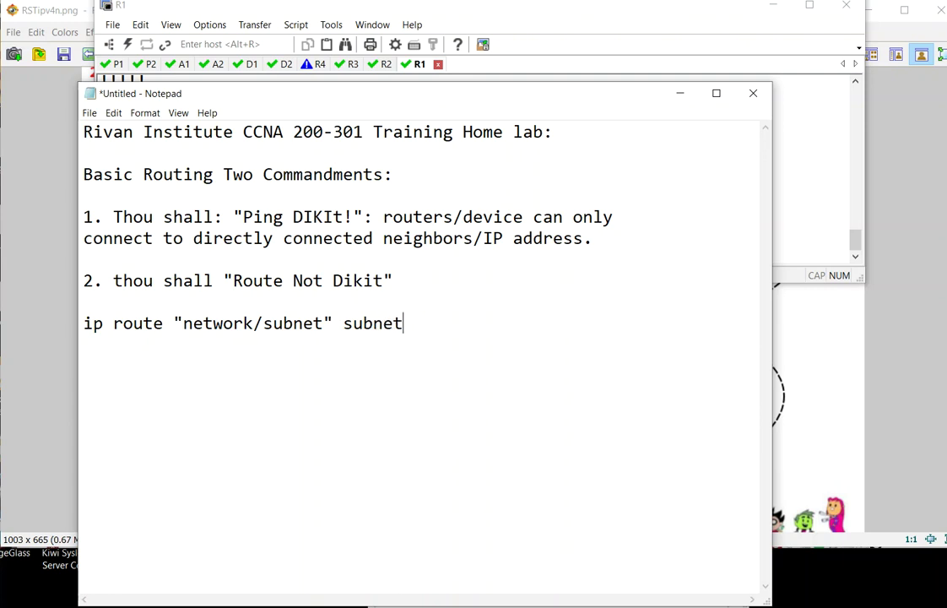
text(k 1sthop)
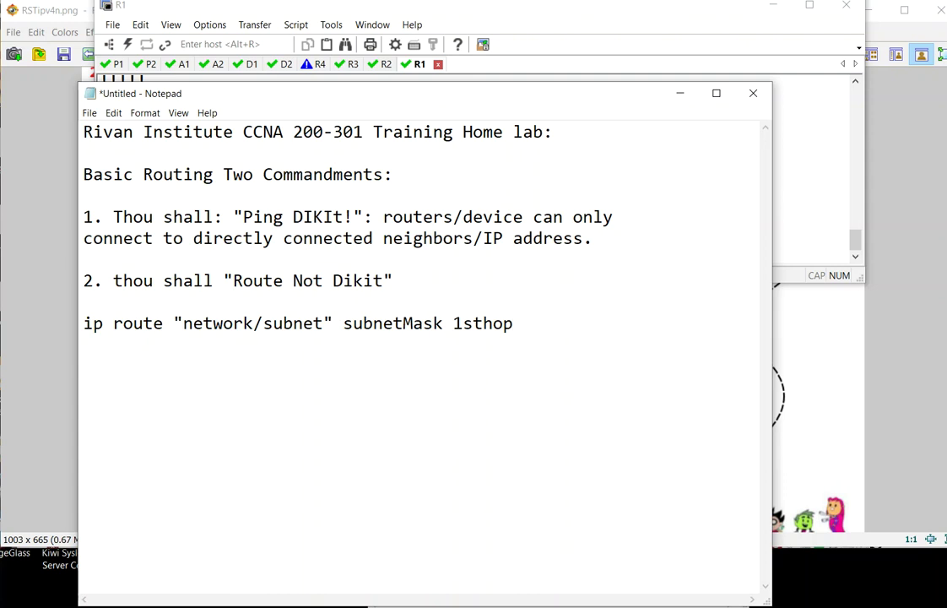
text(IP __)
key(Tab)
key(Tab)
key(Tab)
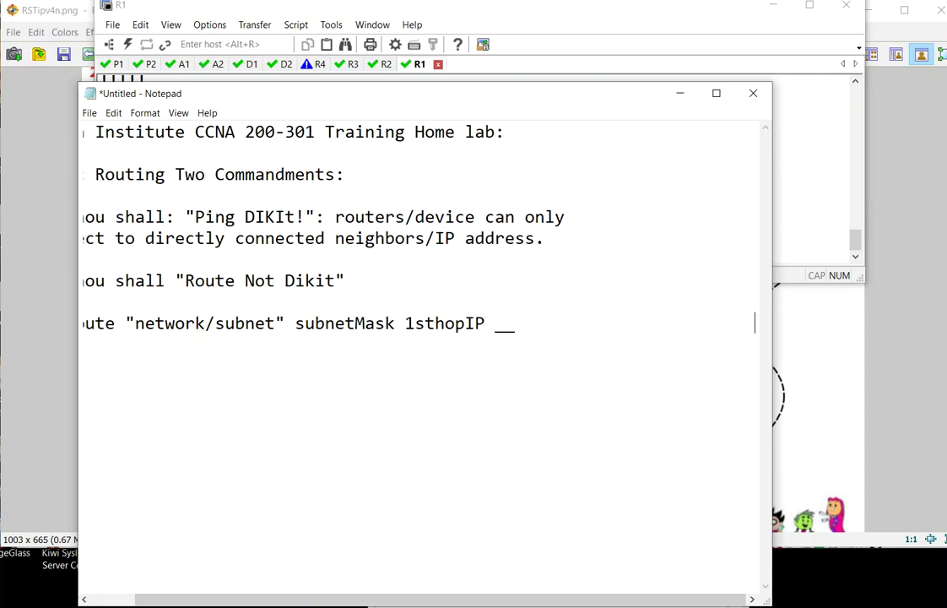
key(BackSpace)
key(BackSpace)
key(BackSpace)
key(BackSpace)
text(metric)
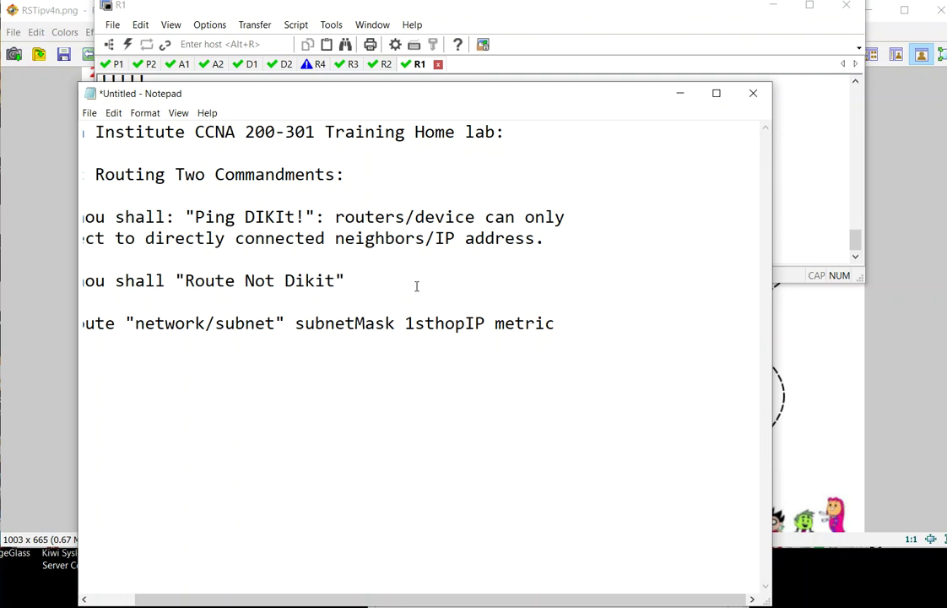
Start a blank line below the template and widen the Notepad window to the left
drag(160, 598, 118, 598)
key(Return)
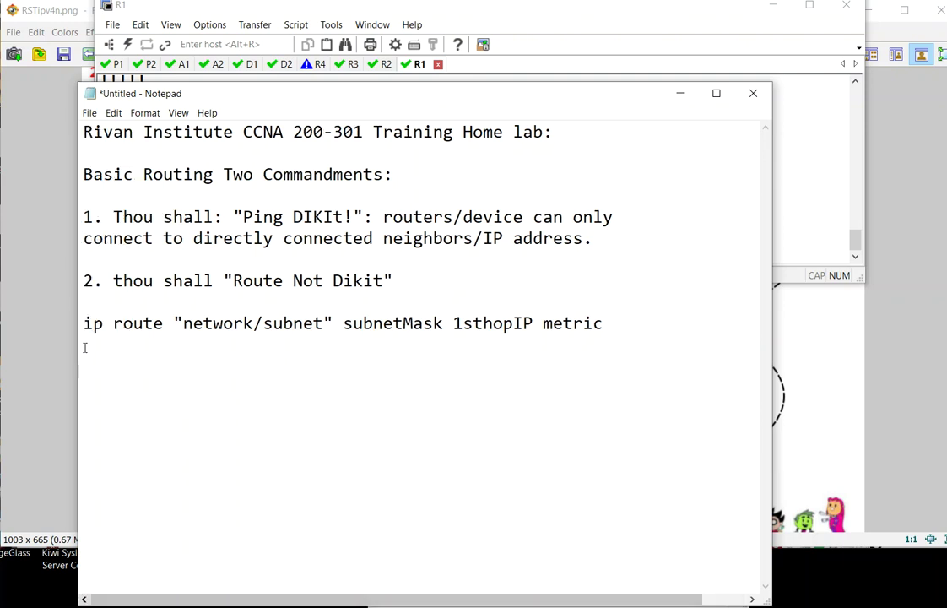
click(81, 259)
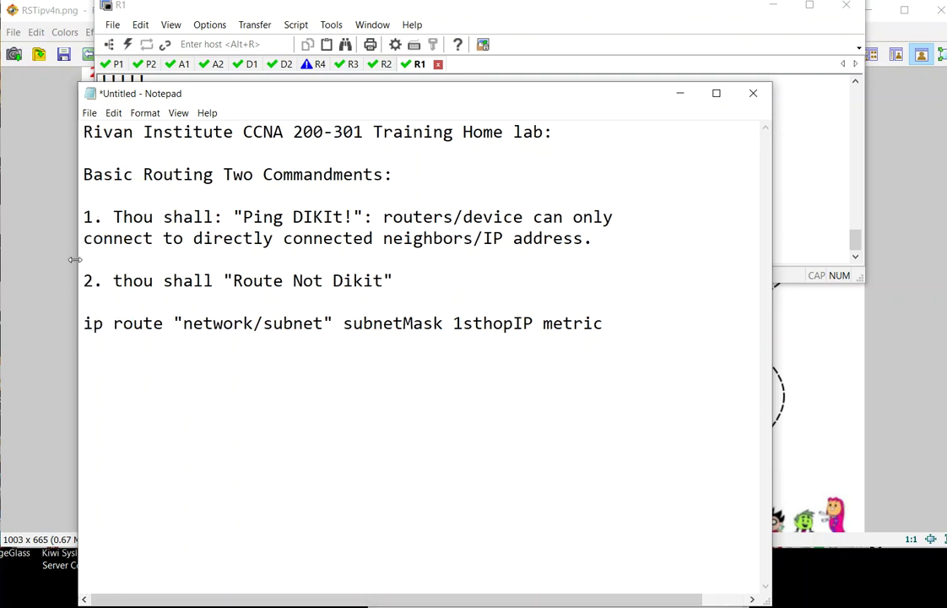
drag(73, 259, 53, 260)
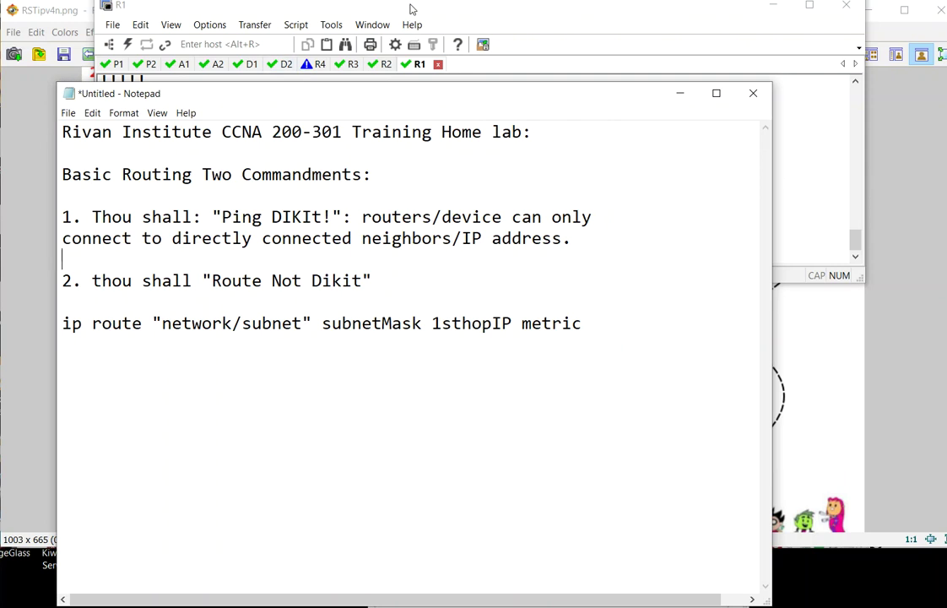
Run show ip route static on R1, which lists none, and make the terminal taller
click(363, 9)
text(show)
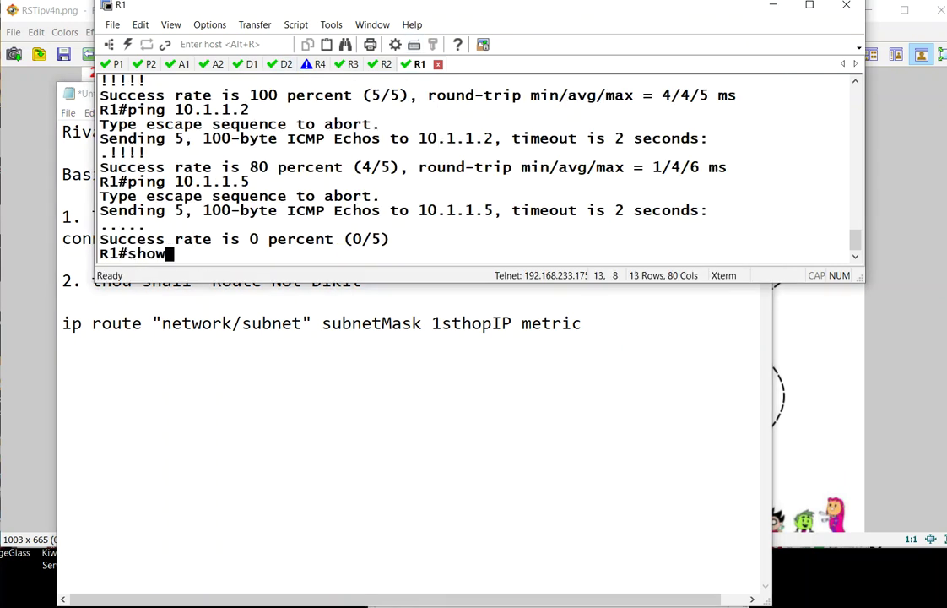
text( ip route stati)
key(Return)
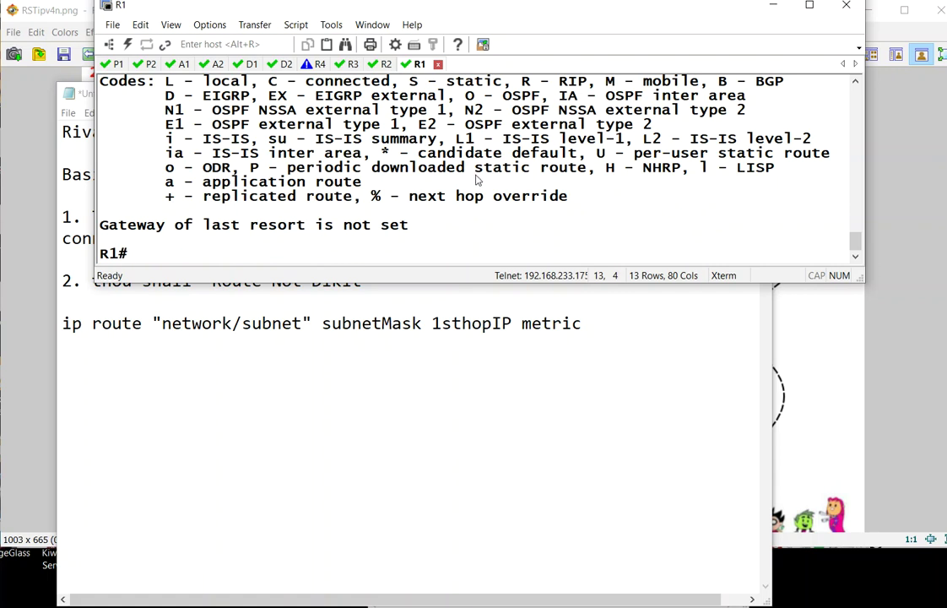
drag(494, 281, 499, 299)
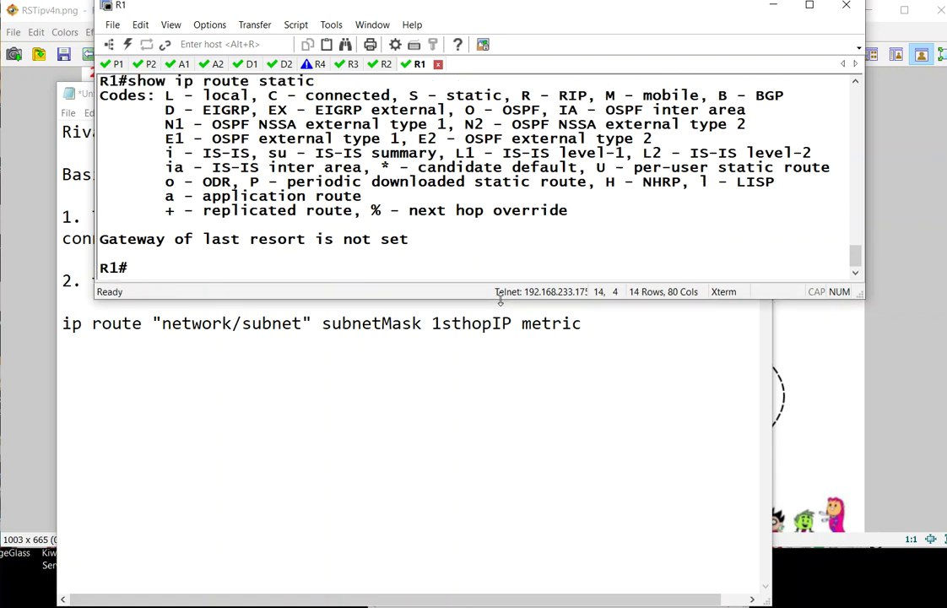
drag(492, 11, 496, 0)
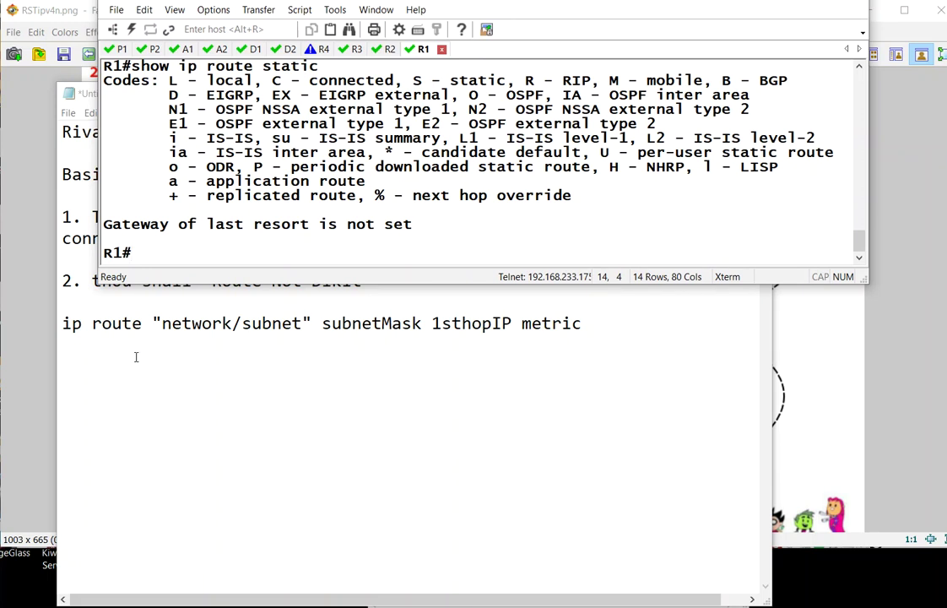
click(77, 362)
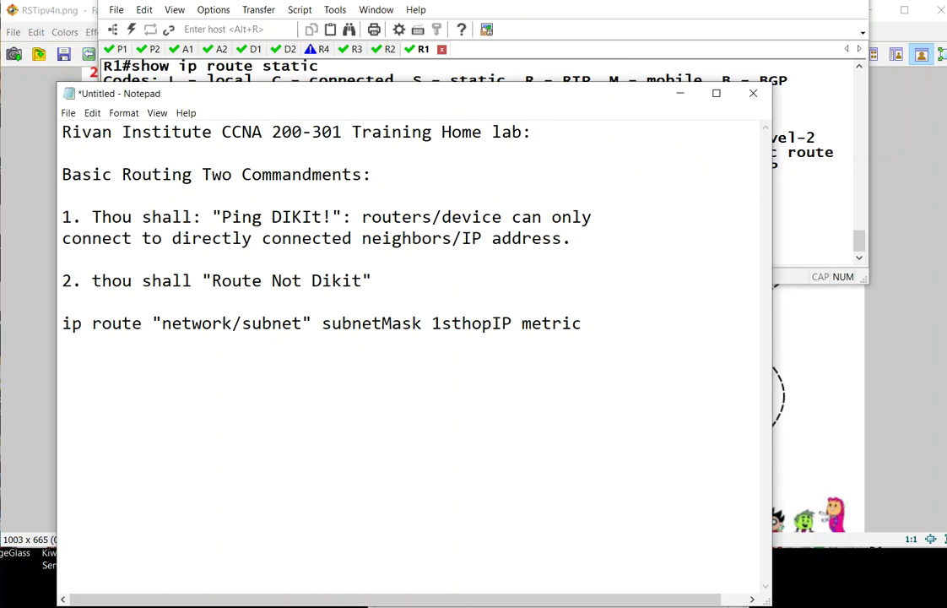
text(@r1:)
key(Return)
key(Return)
key(Return)
text(@r2:)
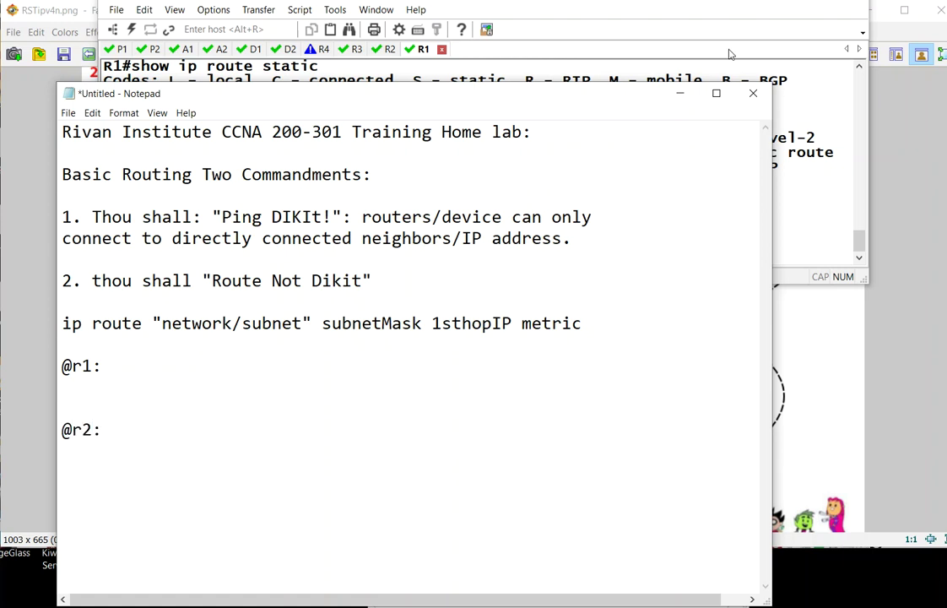
Run show ip route connected on R1, then rerun it filtered with | inc C
click(563, 18)
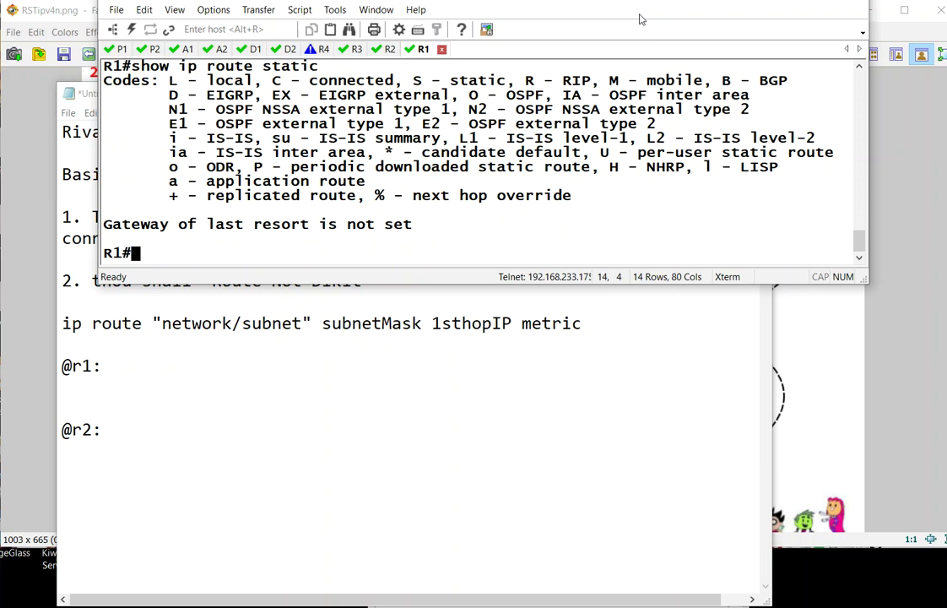
text(show ip)
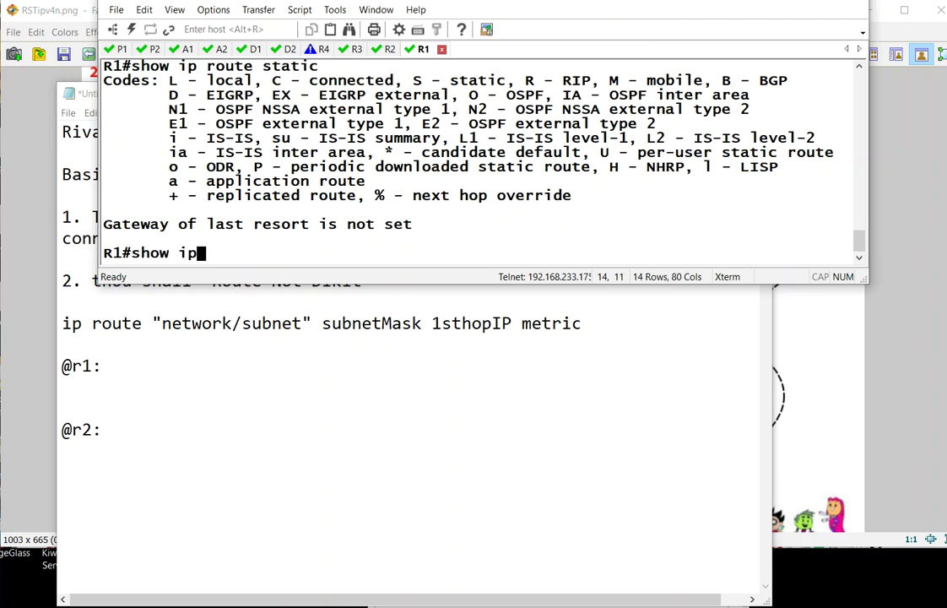
text( route connected)
key(Return)
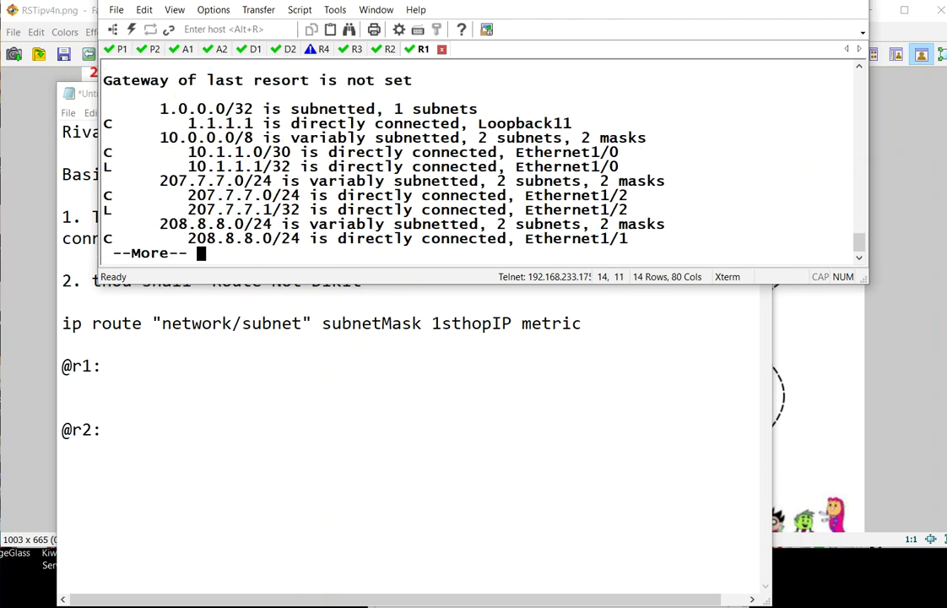
key(space)
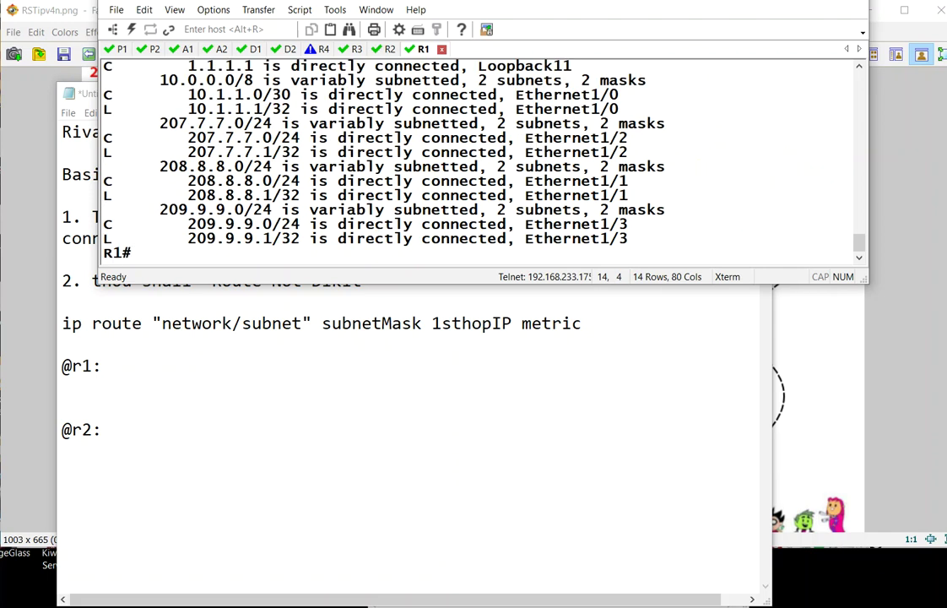
key(Up)
text(| )
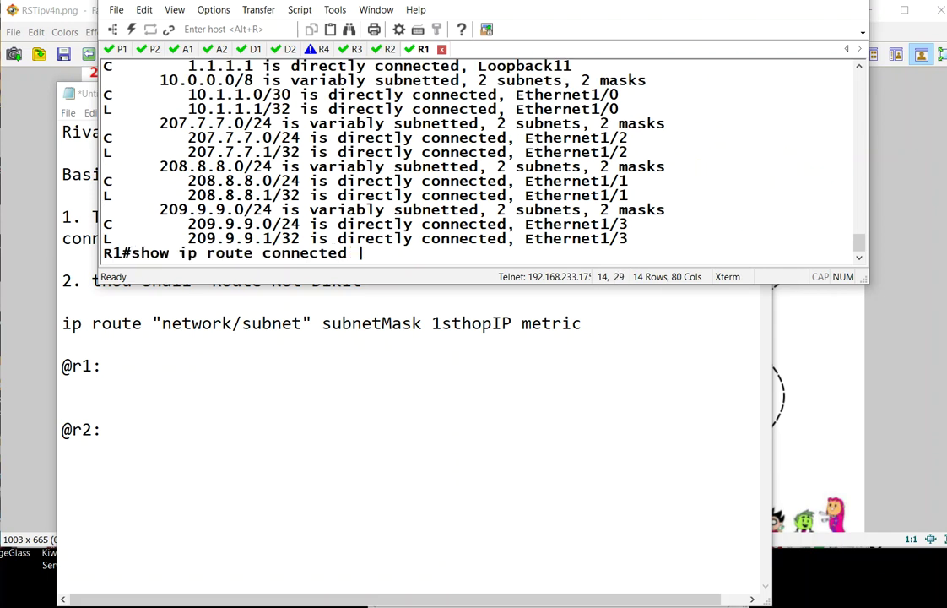
text(inc C)
key(Return)
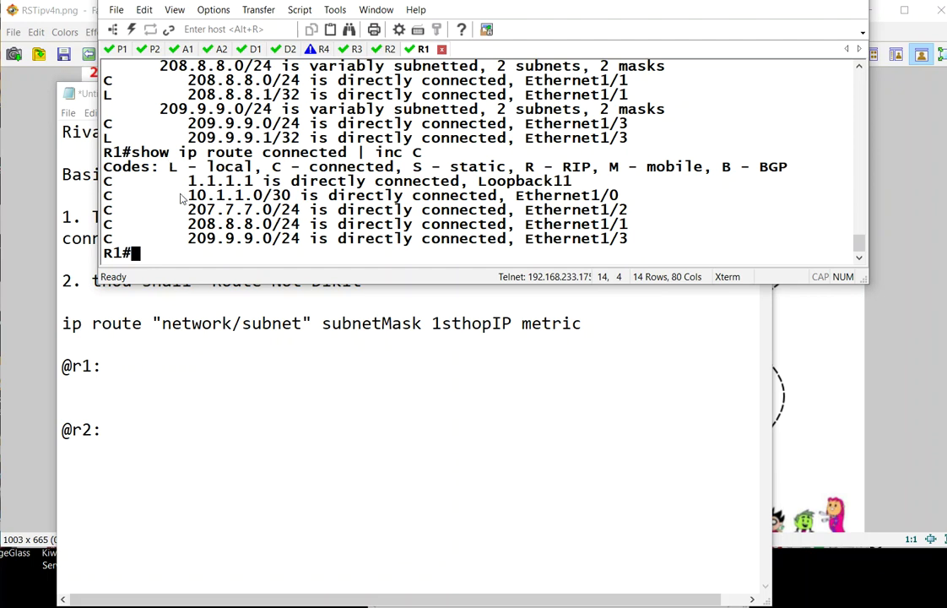
Mark 10.1.1.0/30 and the 207, 208, 209 networks, then copy and rerun the filtered command
drag(180, 199, 355, 197)
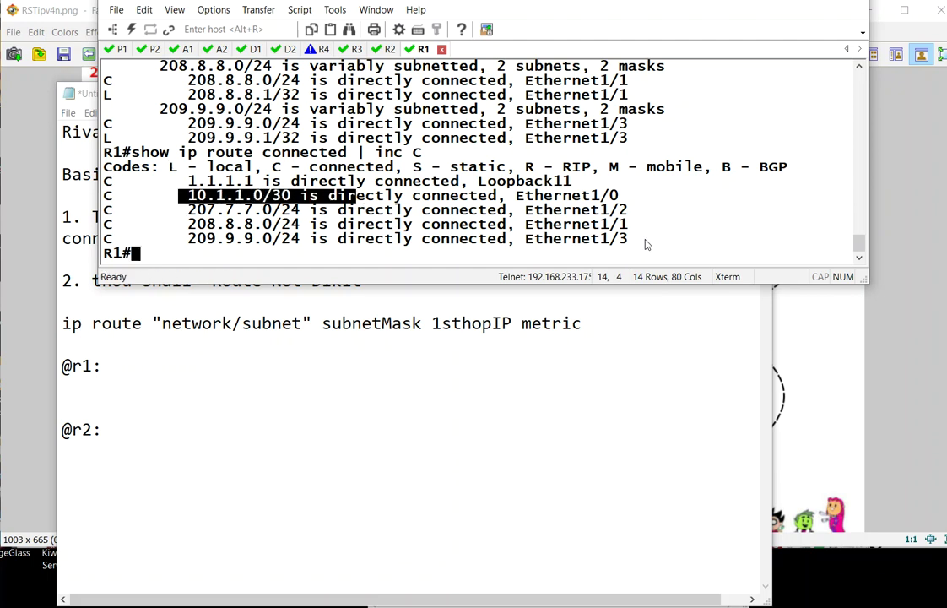
drag(645, 244, 104, 209)
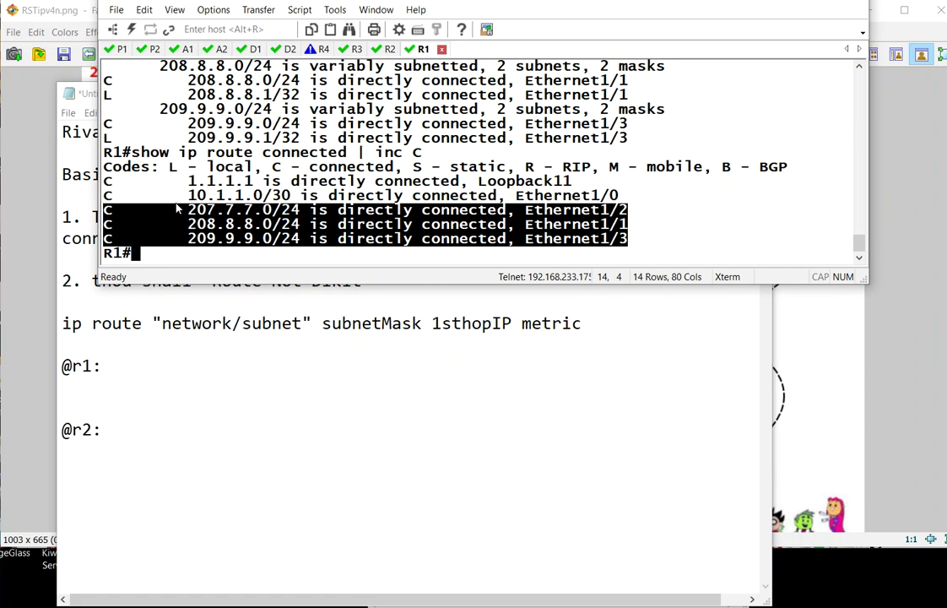
drag(169, 197, 270, 197)
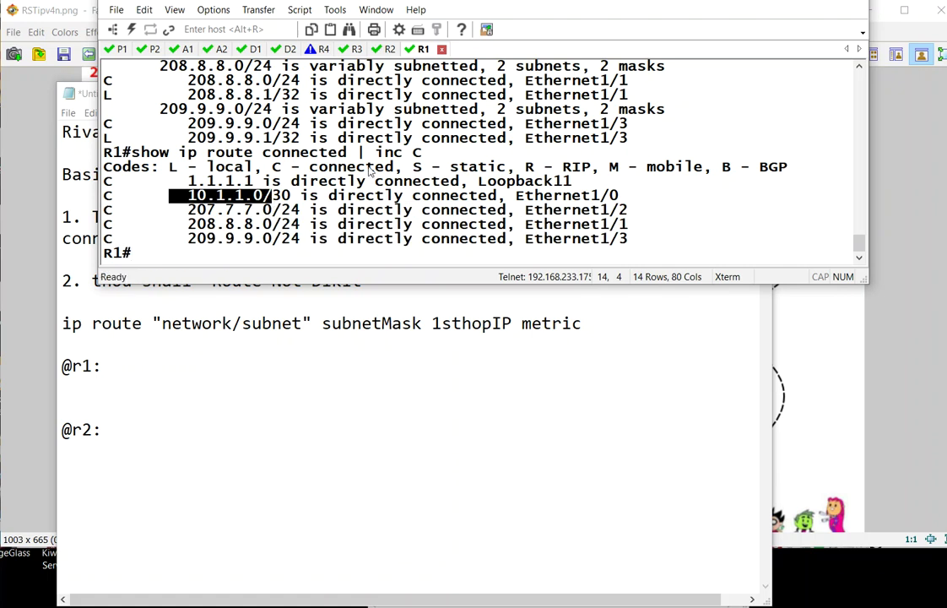
key(Up)
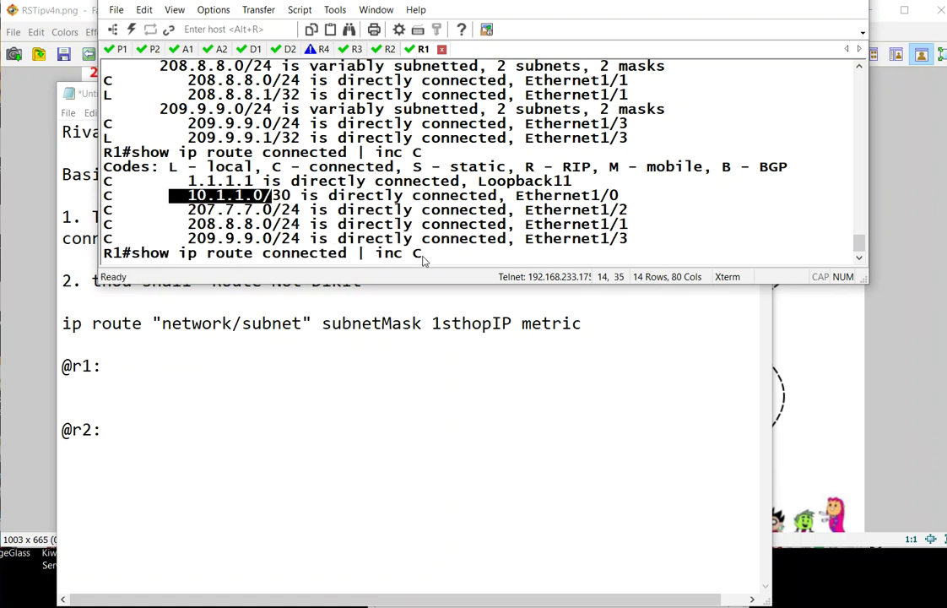
drag(430, 253, 131, 253)
key(super+c)
key(Return)
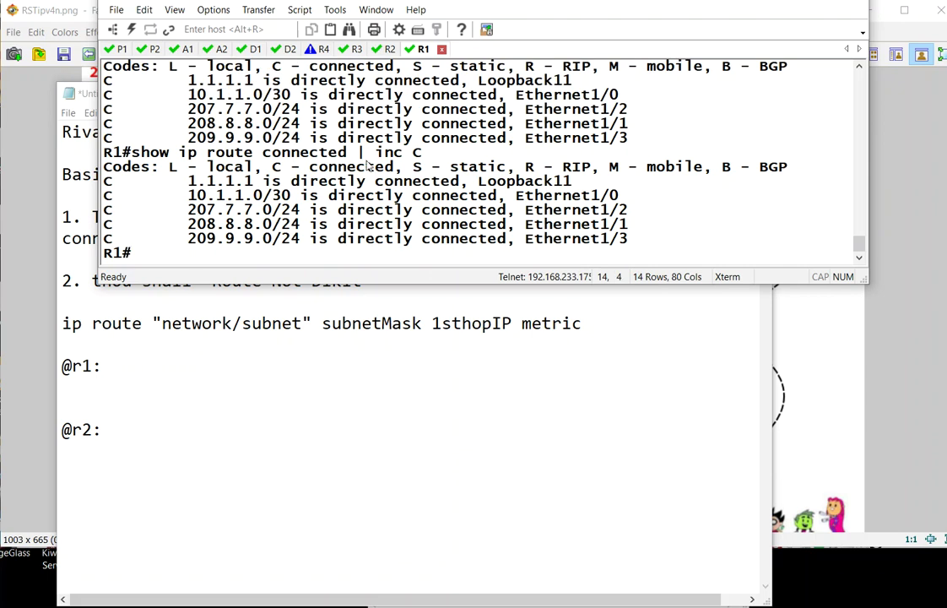
Paste and run show ip route connected | inc C on R2, marking its 10.1.1.4/30 network
click(389, 49)
right_click(397, 165)
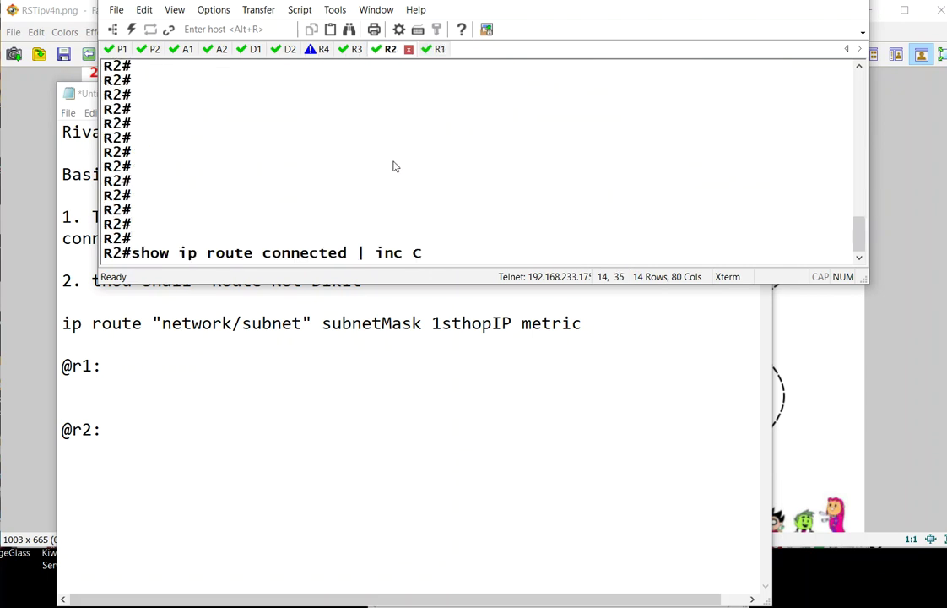
key(Return)
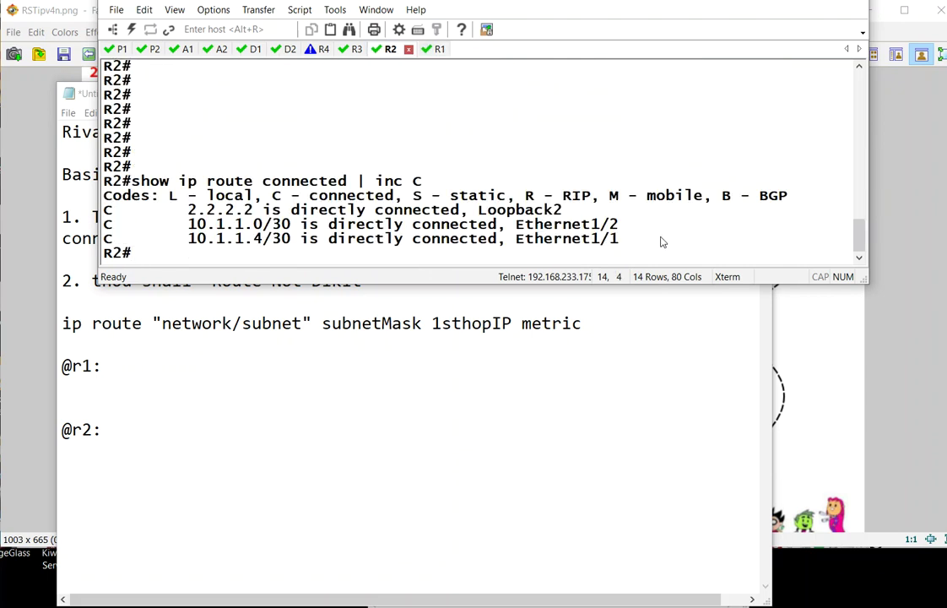
drag(638, 239, 94, 218)
click(122, 243)
drag(189, 241, 296, 239)
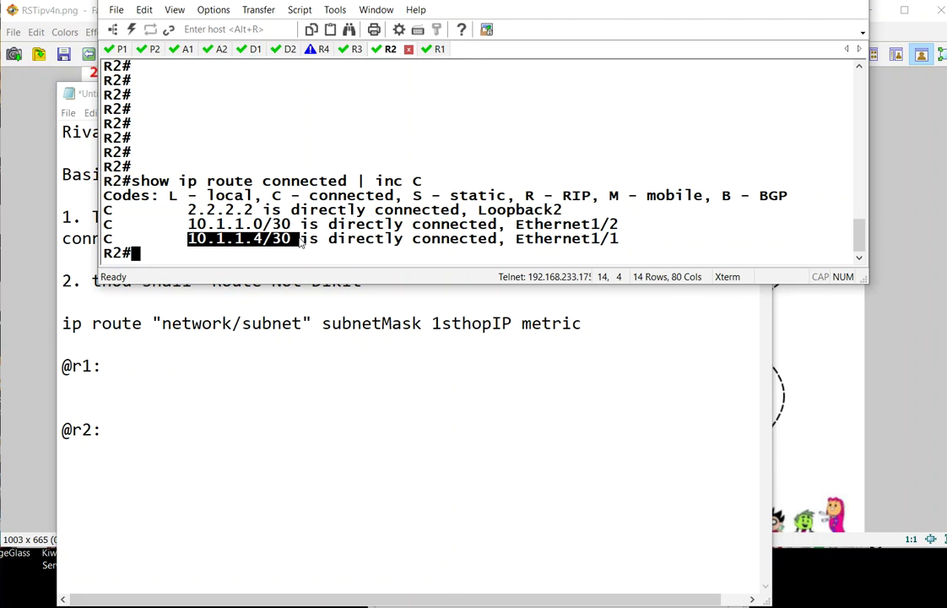
key(Return)
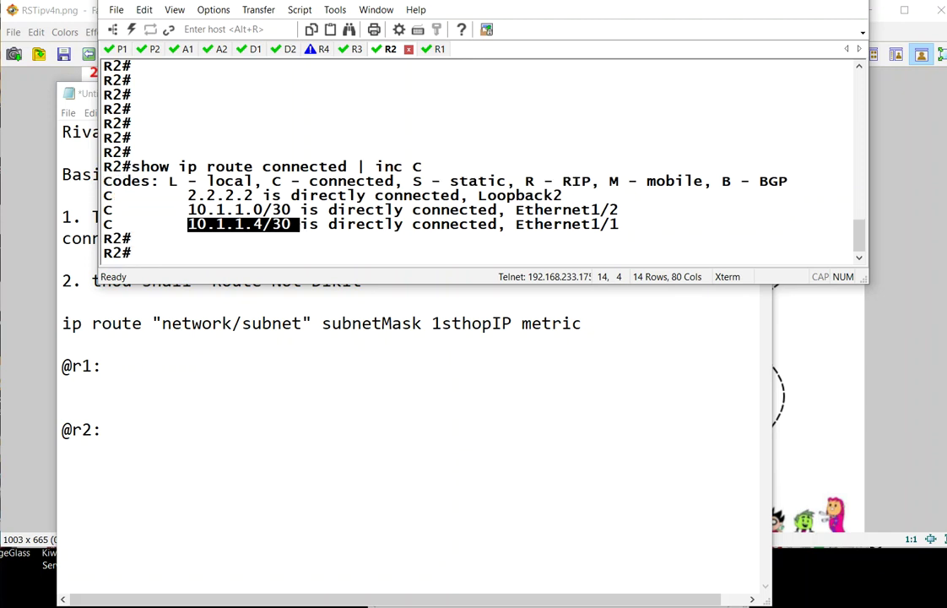
click(135, 378)
click(132, 368)
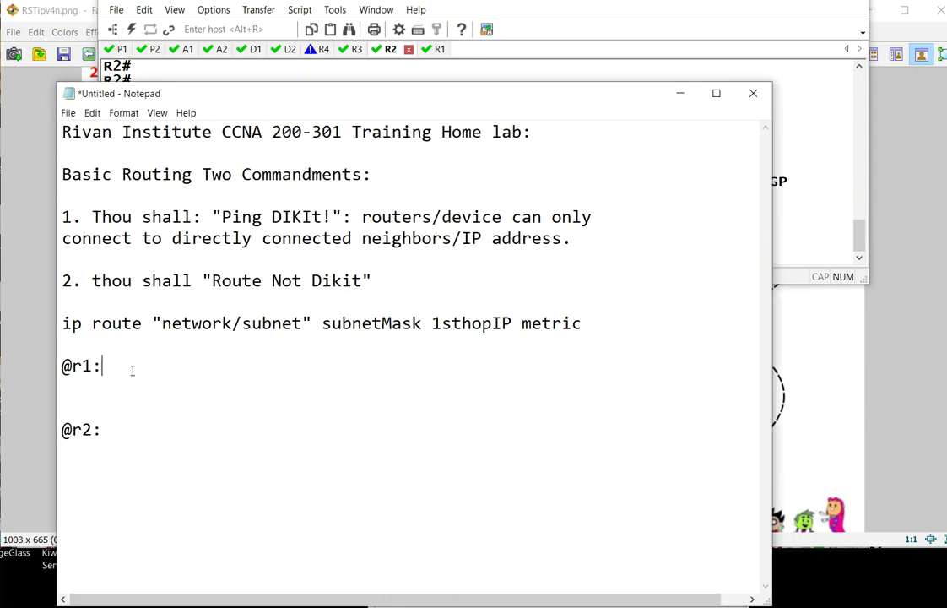
text(tell r1 )
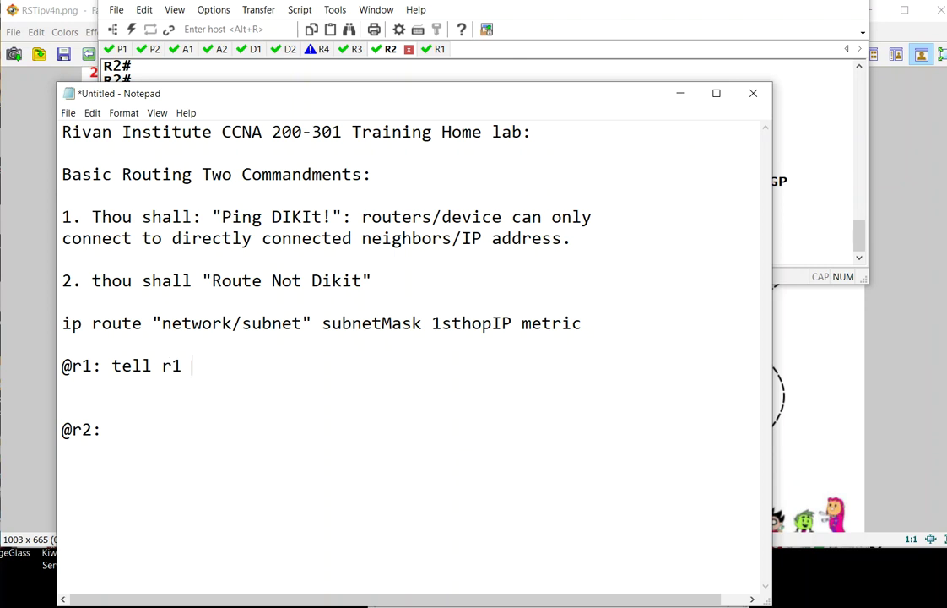
text(how to go to )
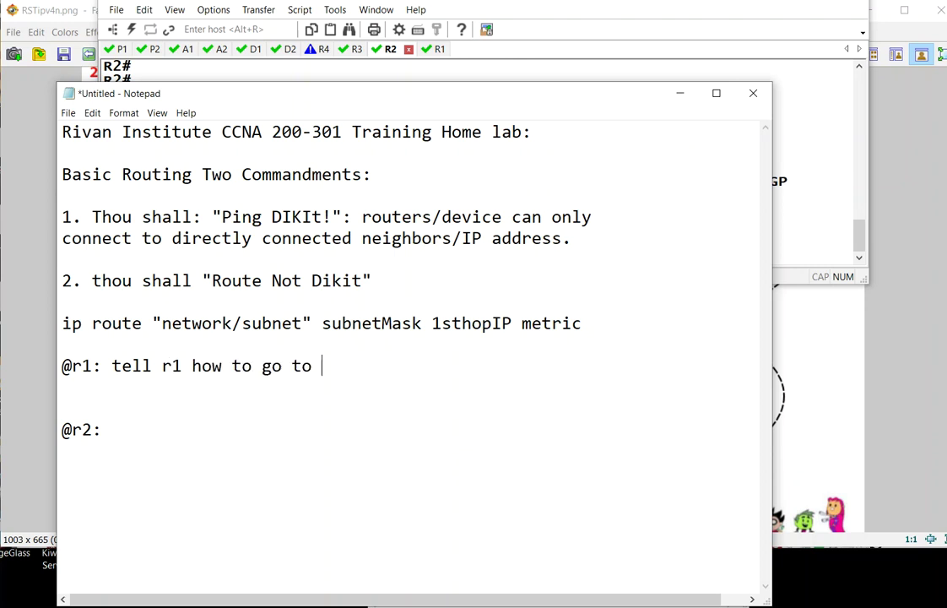
text(10.1.1.4/30)
key(Return)
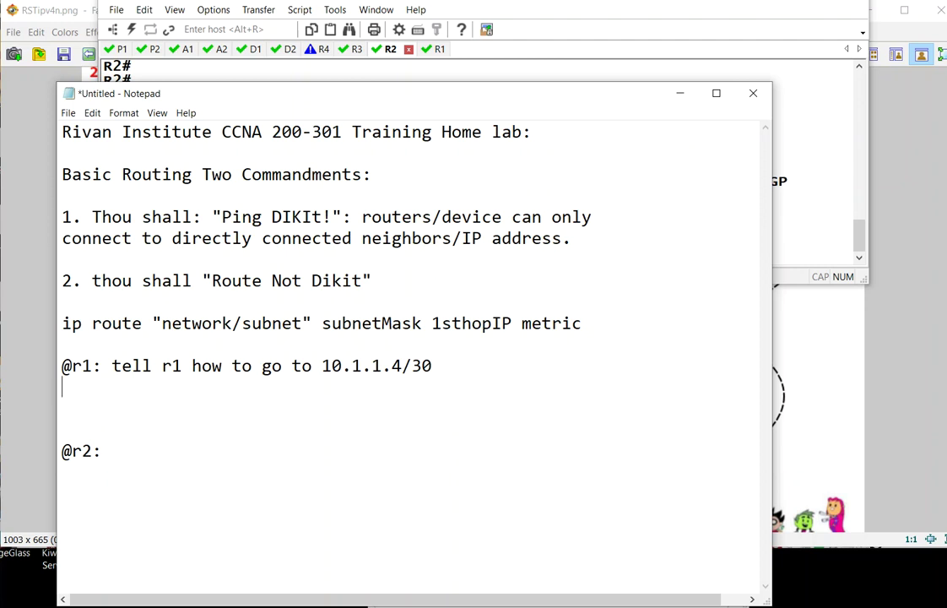
text(CON)
key(BackSpace)
key(BackSpace)
key(BackSpace)
text(config t)
key(Return)
text(ip r)
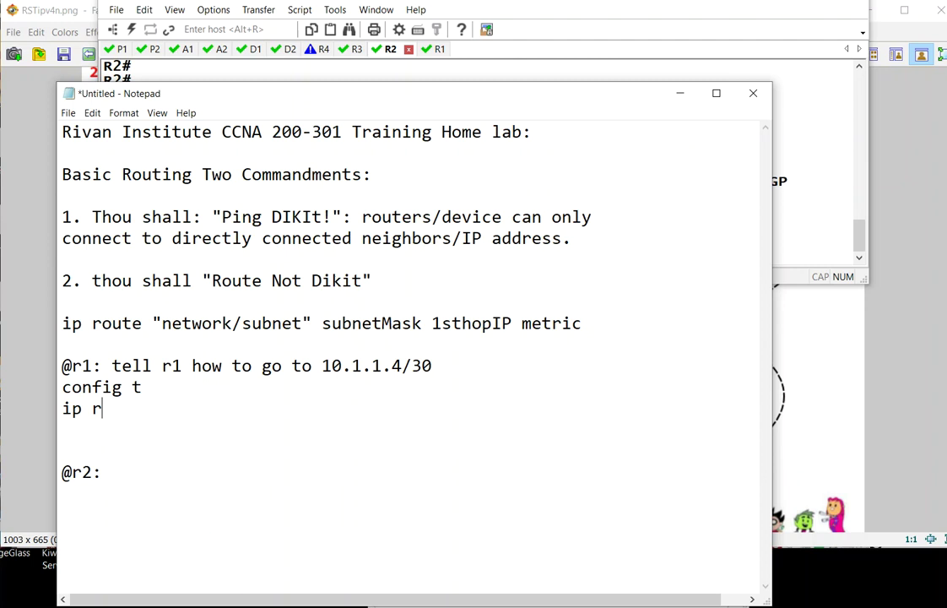
text(oute 10.)
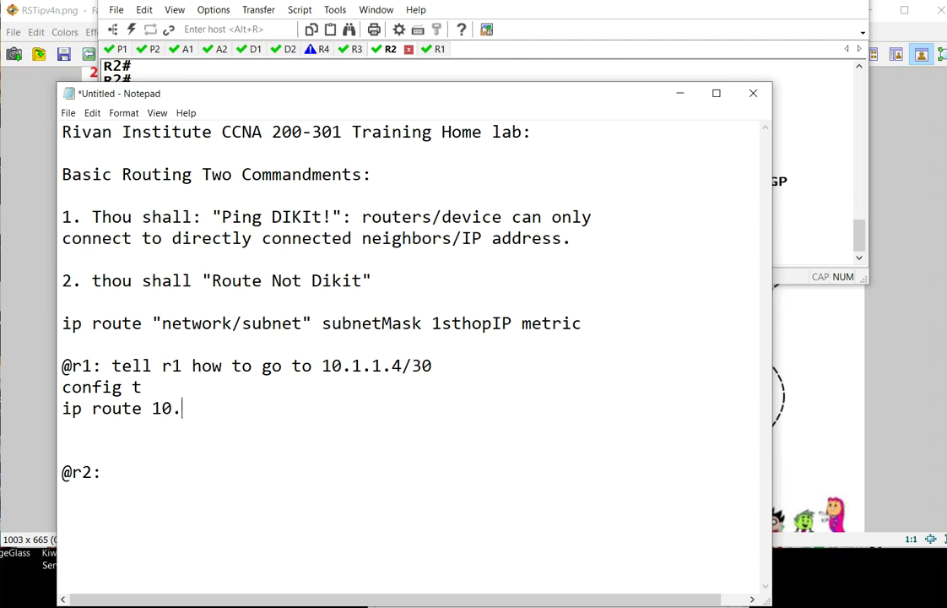
text(1.1.4 255.255.255.252)
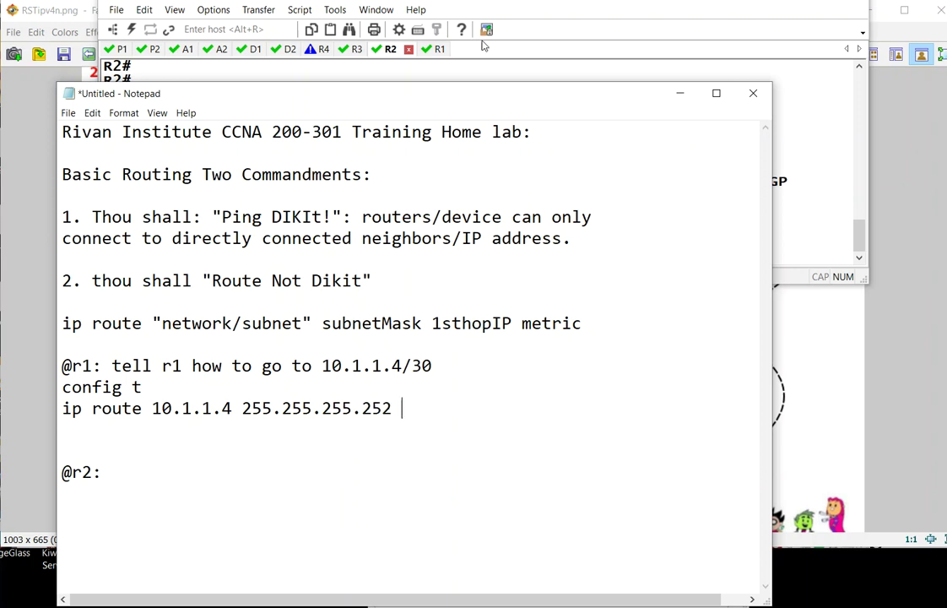
Check the diagram, append next hop 10.1.1.2, and select the config t and route lines
click(888, 24)
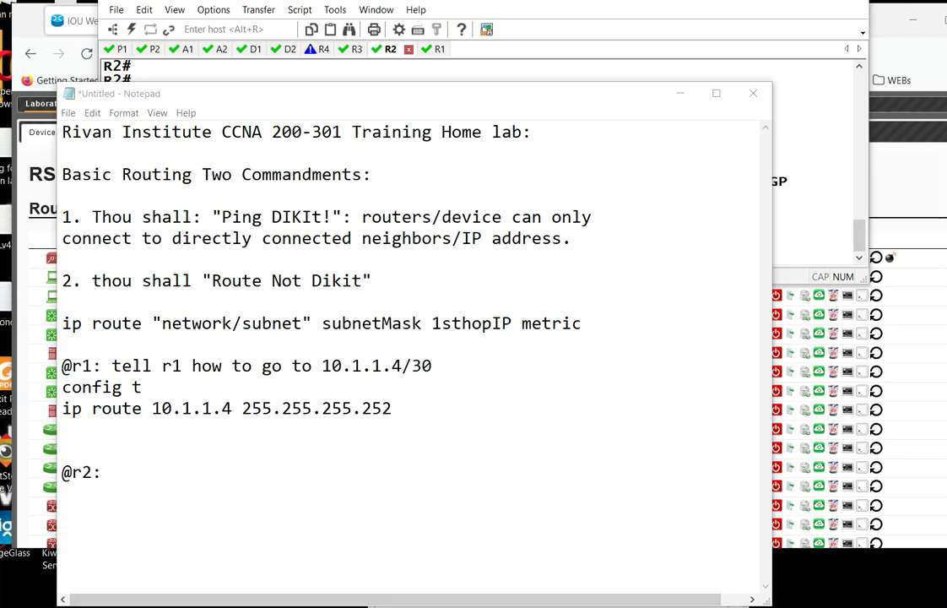
key(alt+Tab)
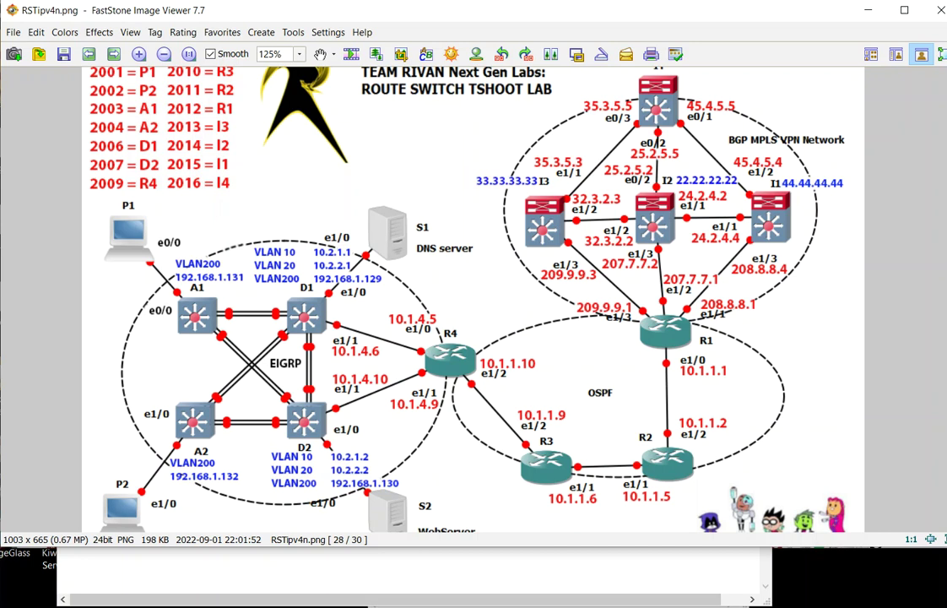
click(343, 573)
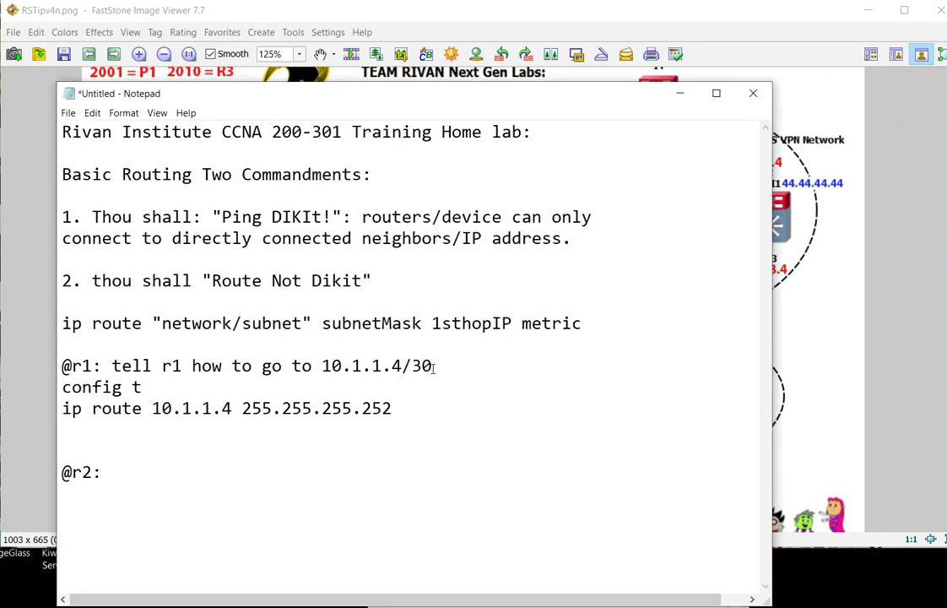
text(10.1.1.2)
key(Return)
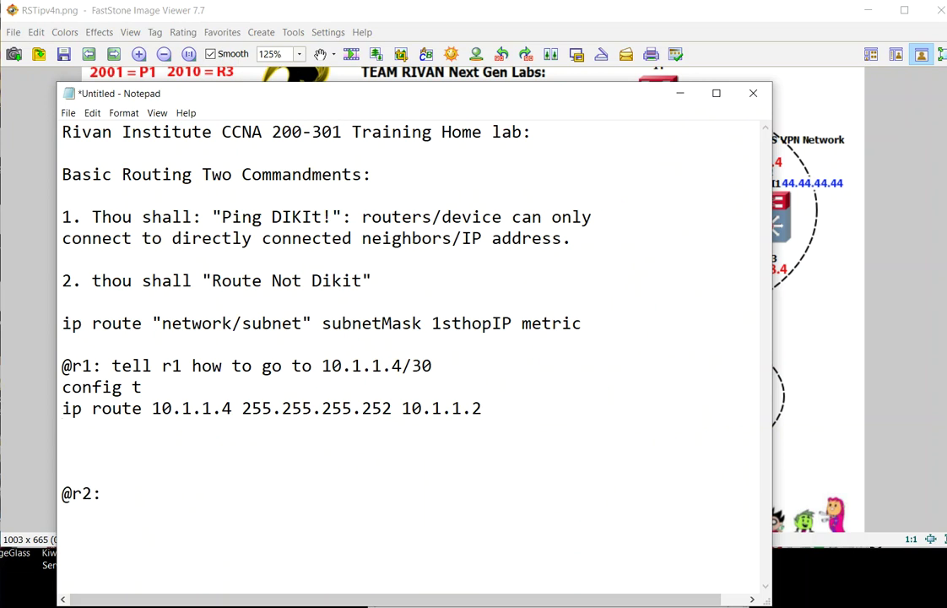
drag(521, 415, 60, 389)
key(super+c)
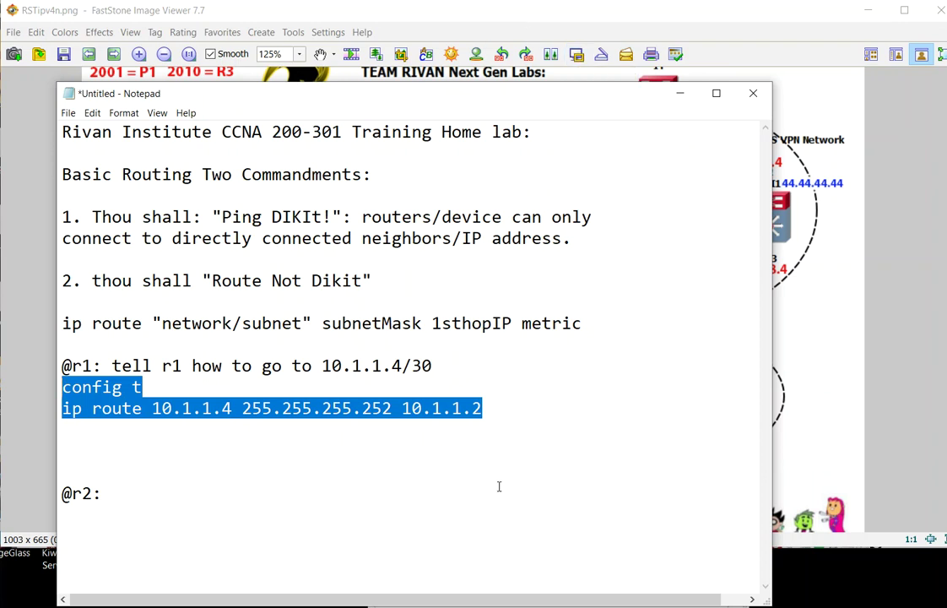
key(alt+Tab)
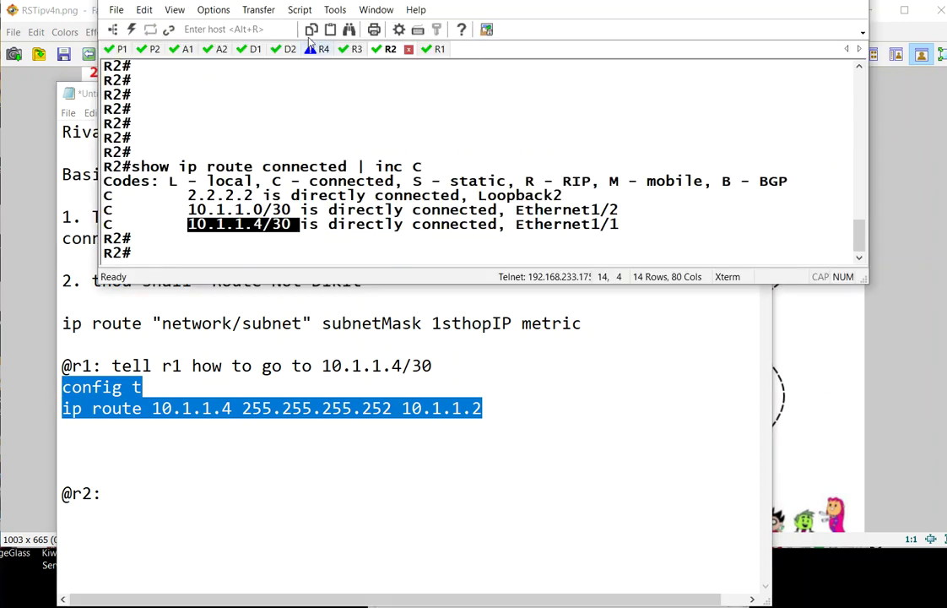
Ping 10.1.1.5 from R1, paste the static route via 10.1.1.2, end configuration, and ping again successfully
click(436, 49)
key(Up)
key(Up)
key(Up)
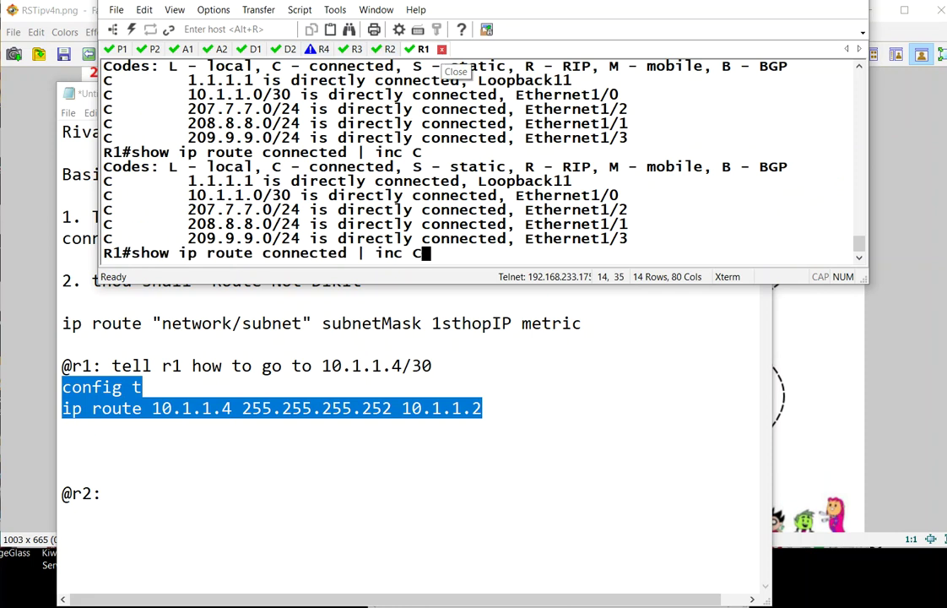
key(Return)
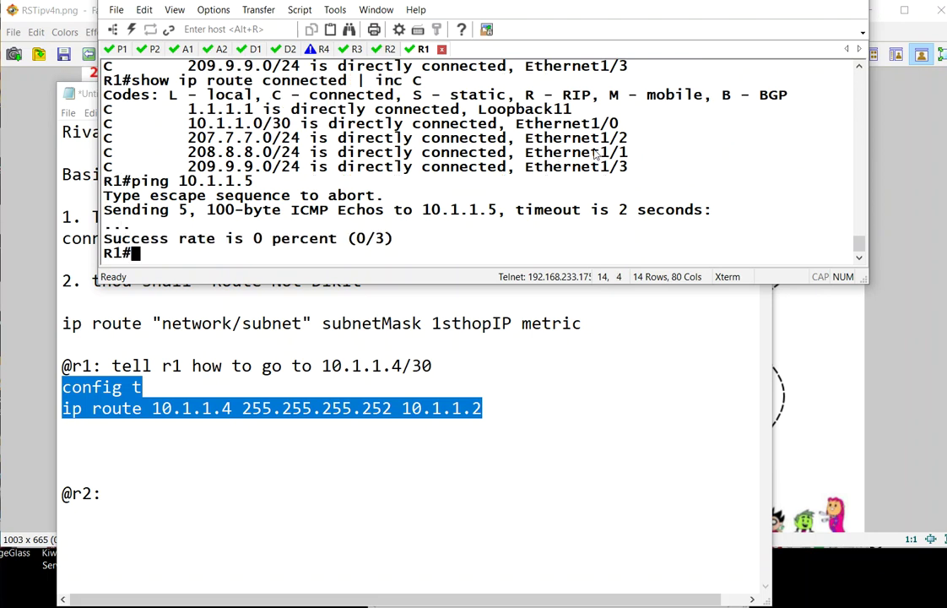
right_click(589, 194)
key(Return)
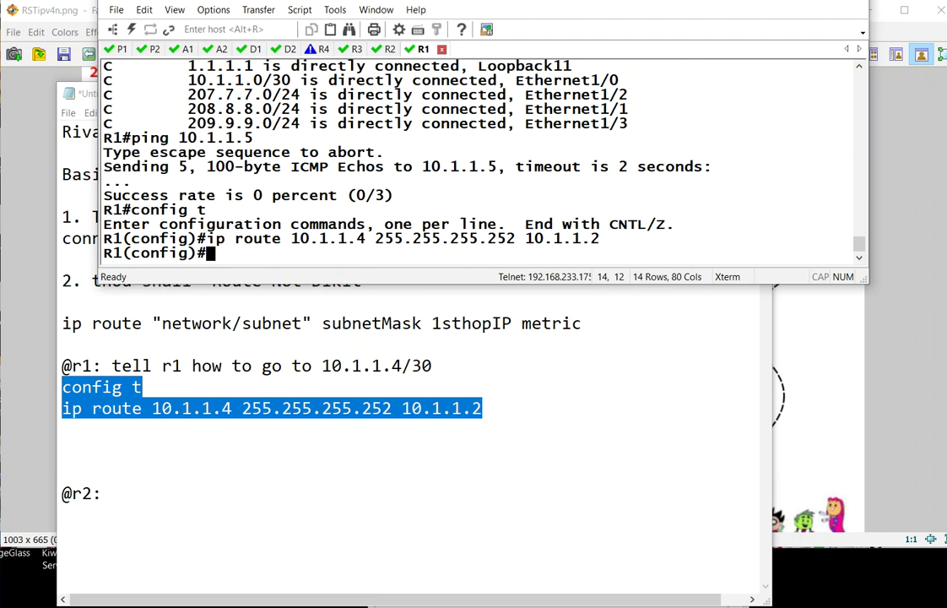
text(end)
key(Return)
key(Up)
key(Up)
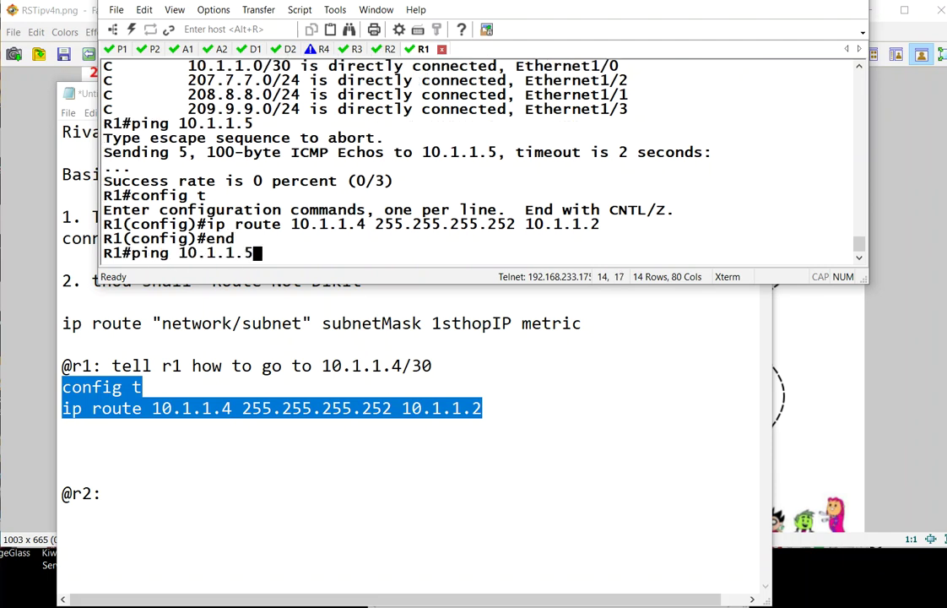
key(Return)
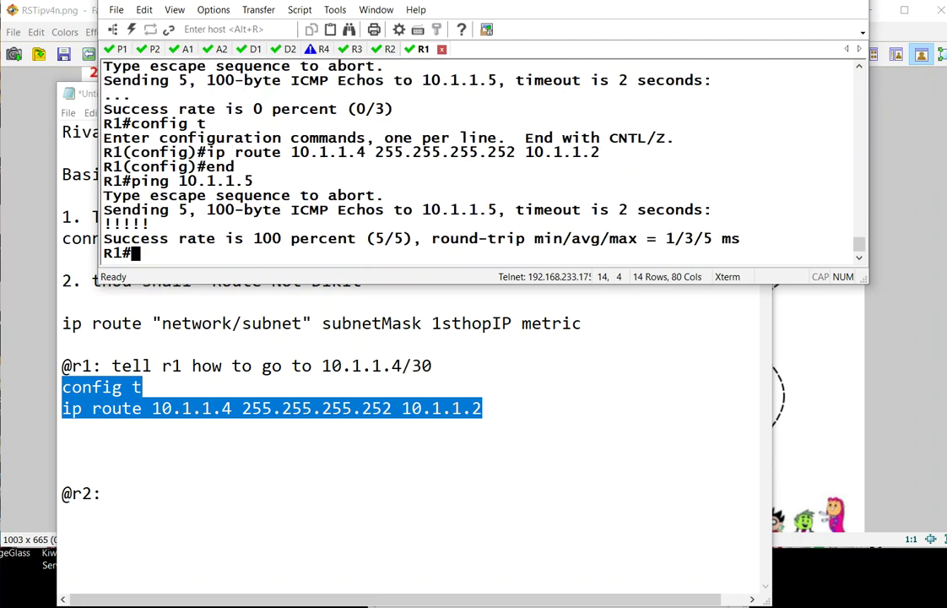
Run show ip route static on R1, showing S 10.1.1.4/30 via 10.1.1.2
text(show ip route con)
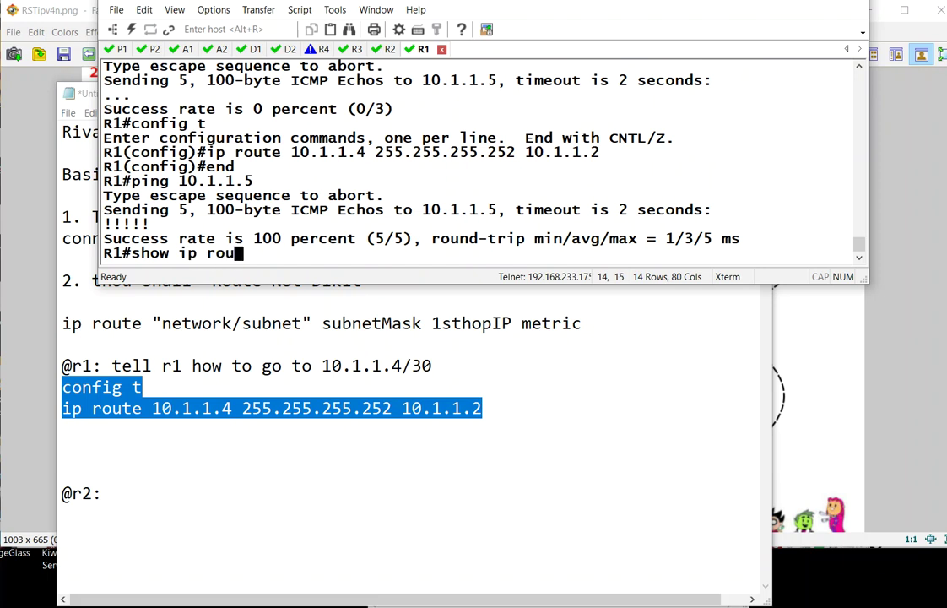
key(BackSpace)
key(BackSpace)
key(BackSpace)
text(sgtat)
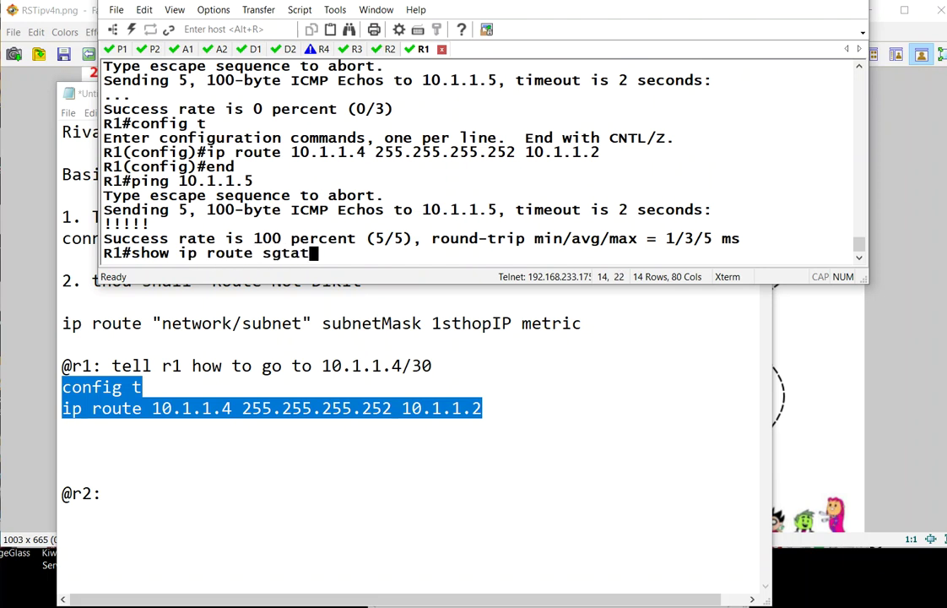
key(BackSpace)
key(BackSpace)
key(BackSpace)
key(BackSpace)
text(tatic)
key(Return)
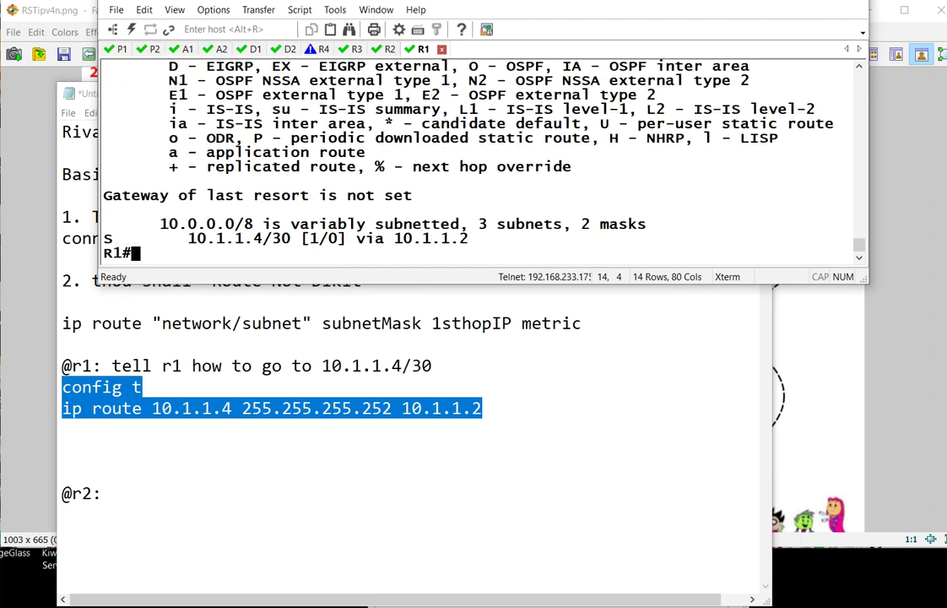
drag(469, 239, 112, 232)
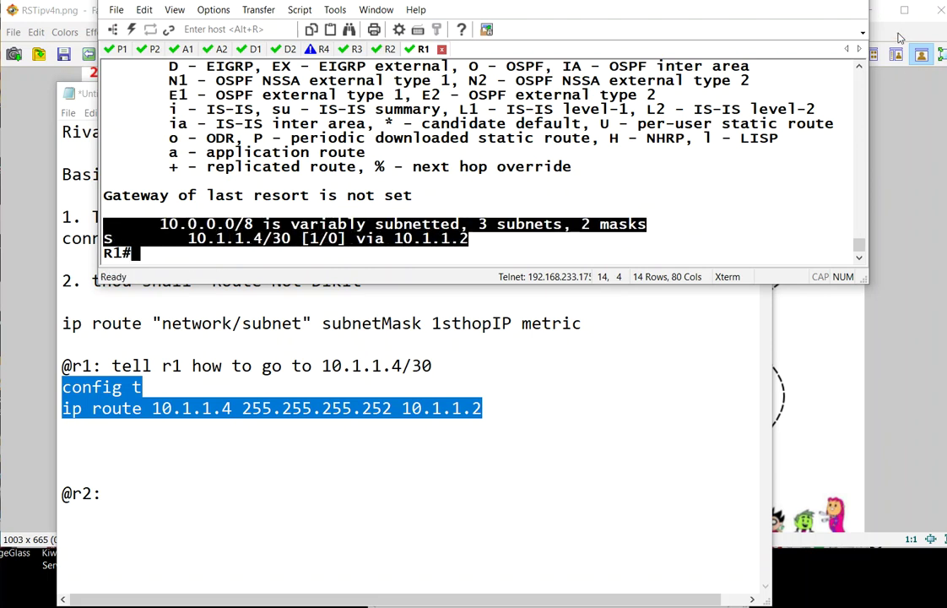
click(900, 38)
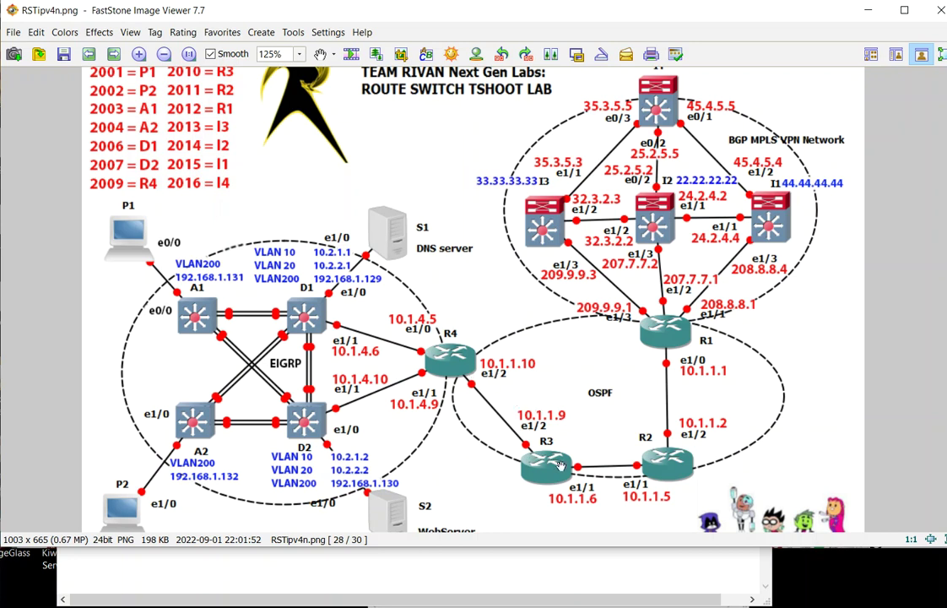
key(alt+Tab)
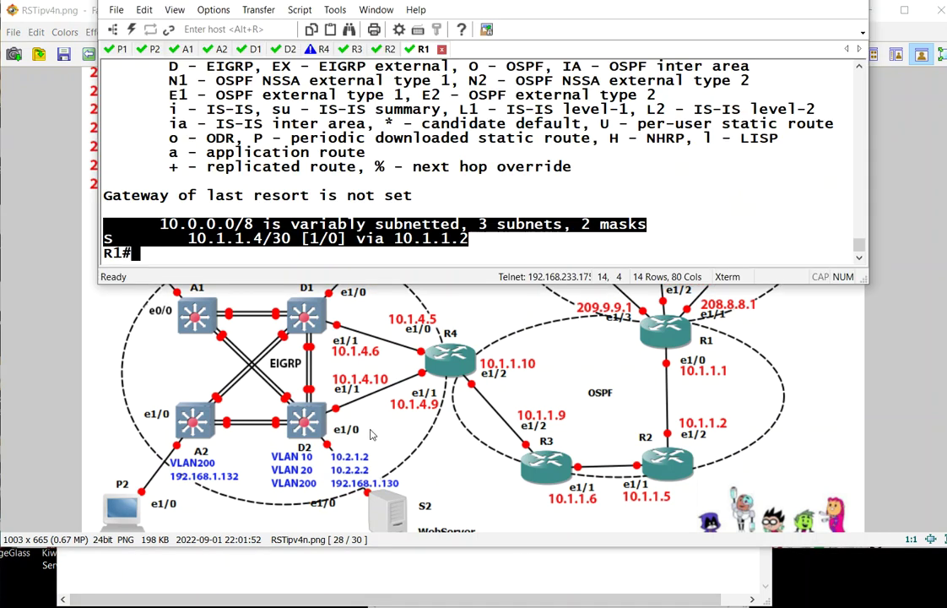
Copy the show ip route connected | inc C command from the R1 session and rerun it there
click(355, 50)
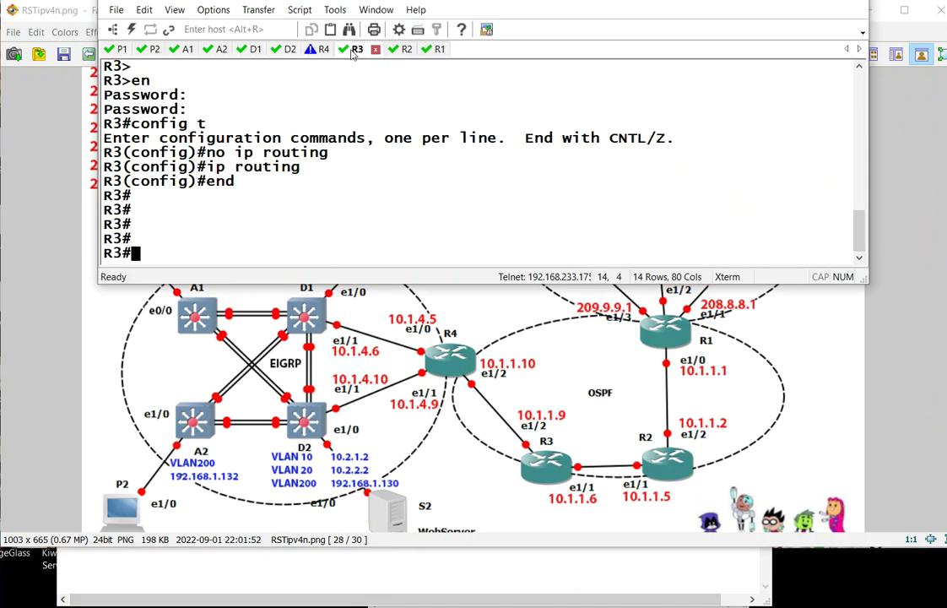
click(438, 51)
key(Up)
key(Up)
key(Up)
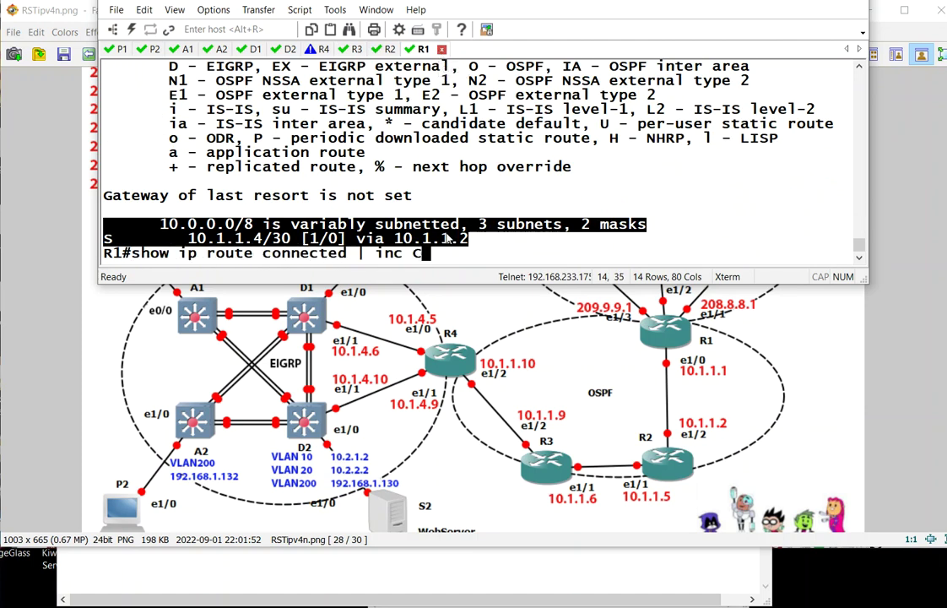
drag(426, 254, 131, 259)
key(super+c)
key(Return)
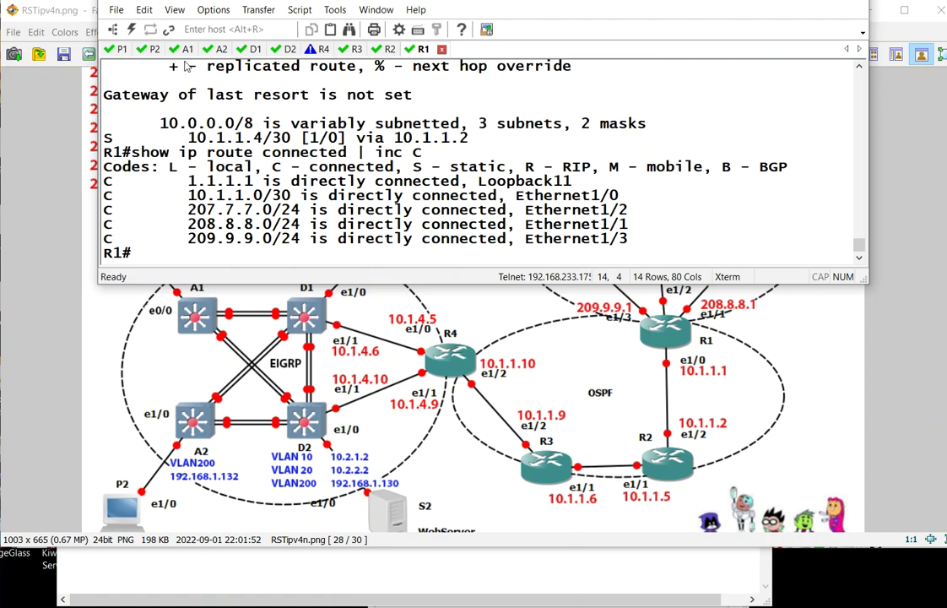
Paste and run the command on R3, marking its 10.1.1.4/30 and 10.1.1.8/30 networks
click(354, 49)
right_click(306, 158)
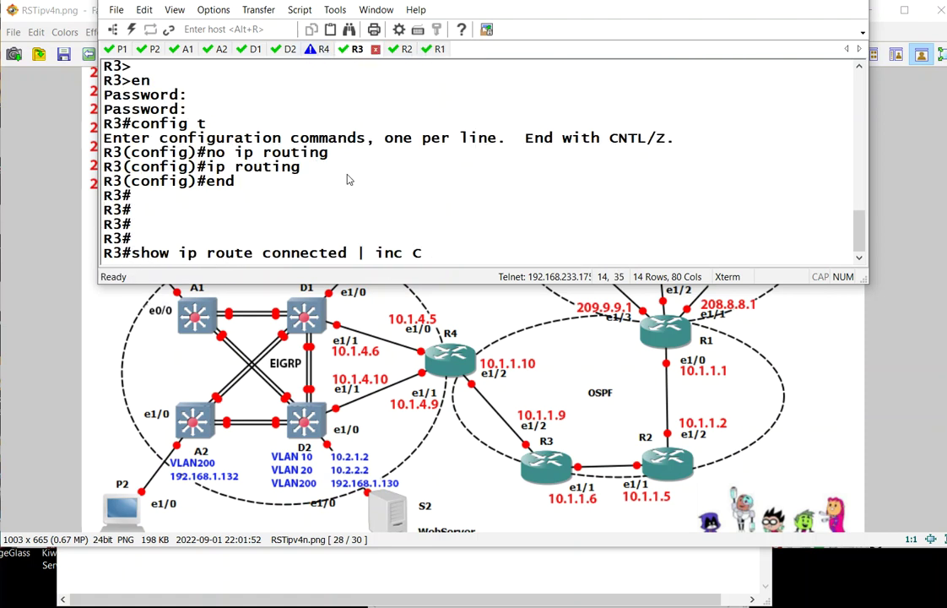
key(Return)
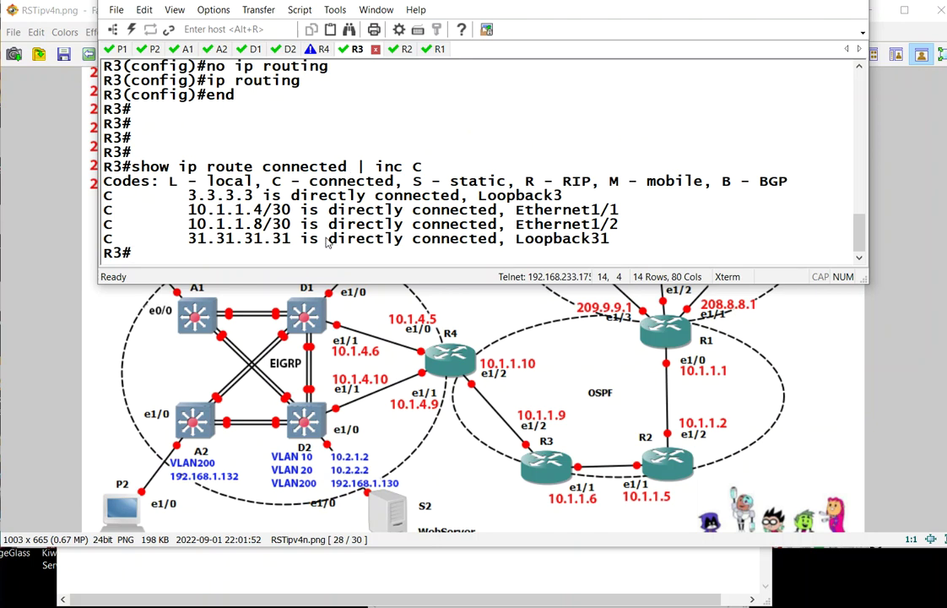
drag(187, 210, 328, 210)
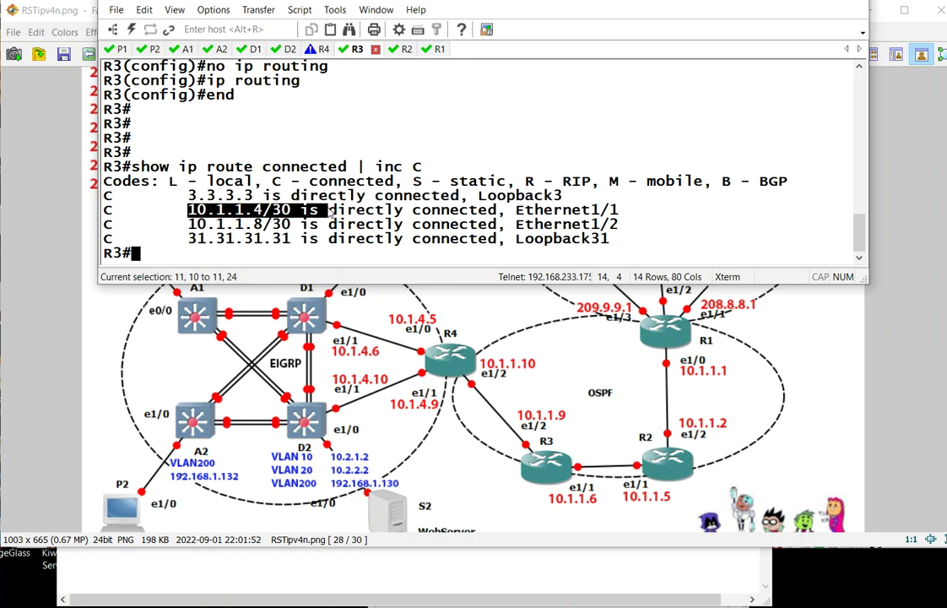
drag(179, 224, 291, 224)
key(Return)
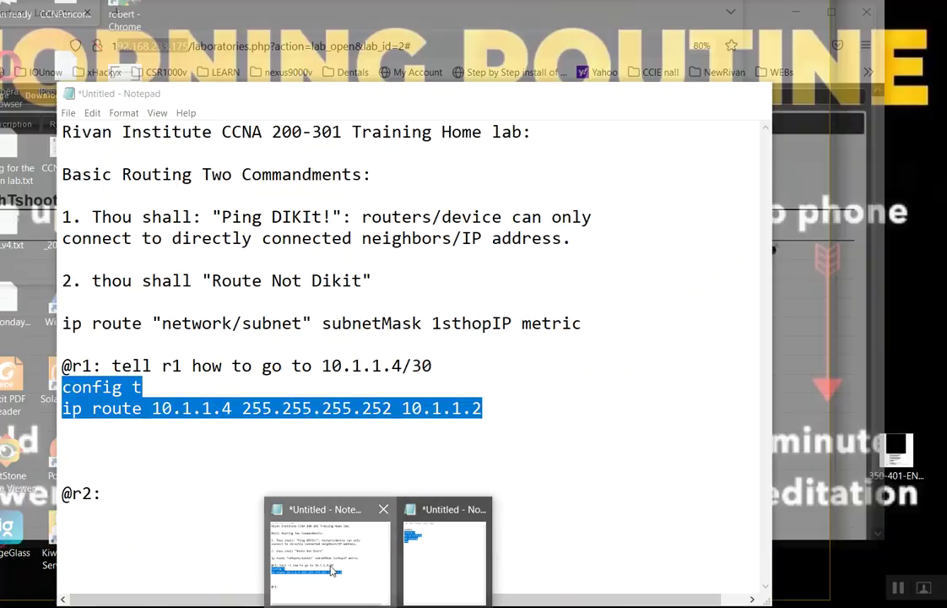
click(324, 548)
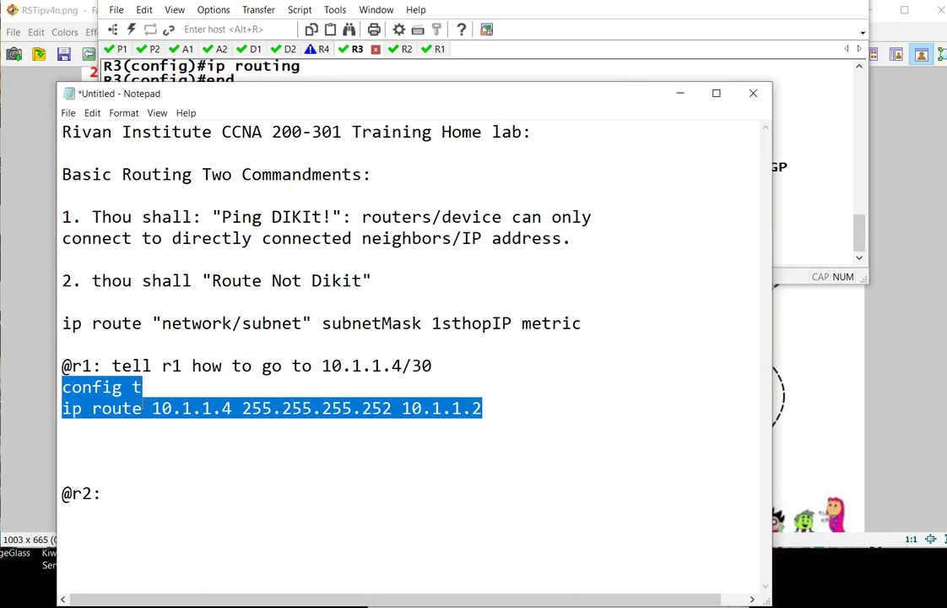
click(463, 363)
key(Return)
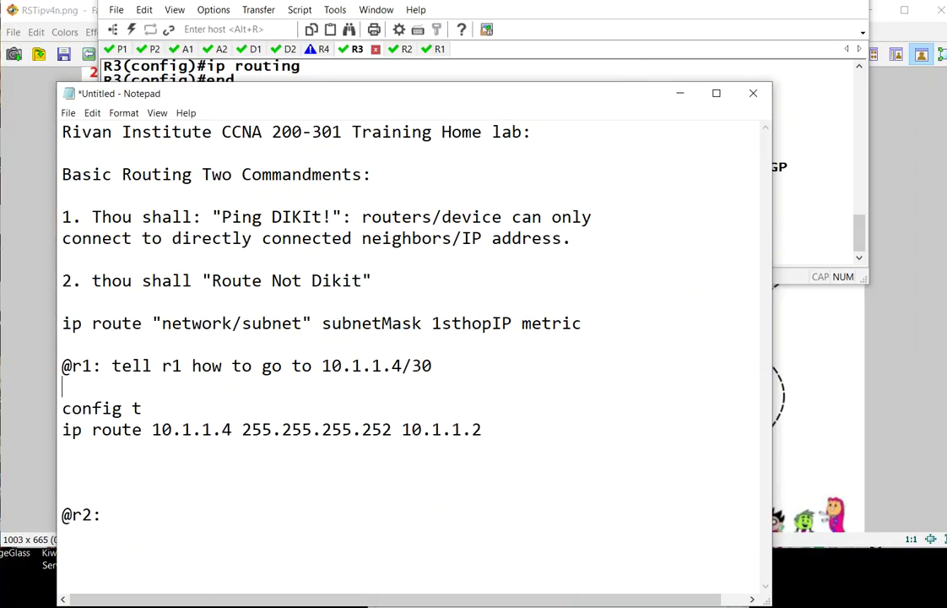
text(and  10.1.1.8/30)
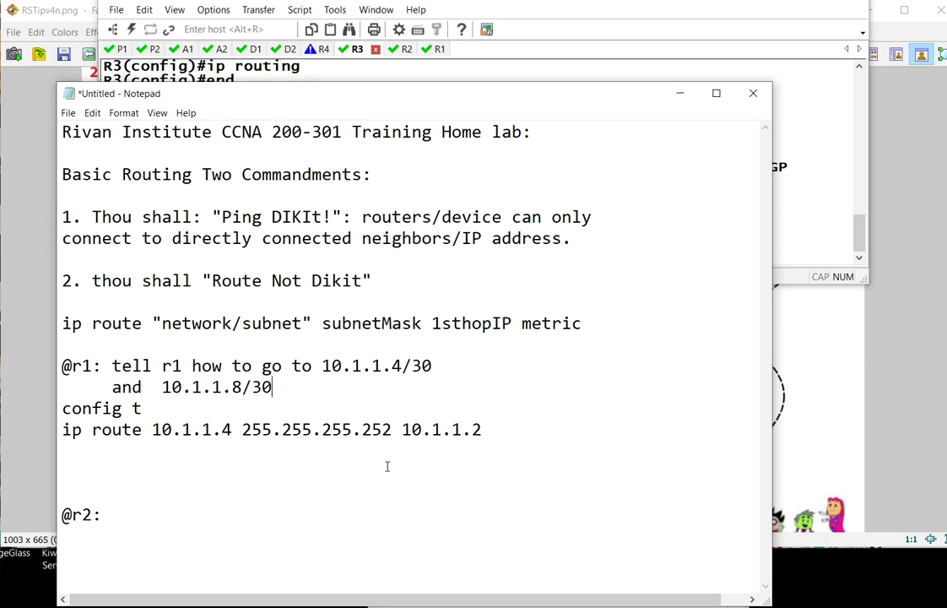
Duplicate the first ip route line and change its network to 10.1.1.8, checking the next hops
drag(497, 430, 53, 434)
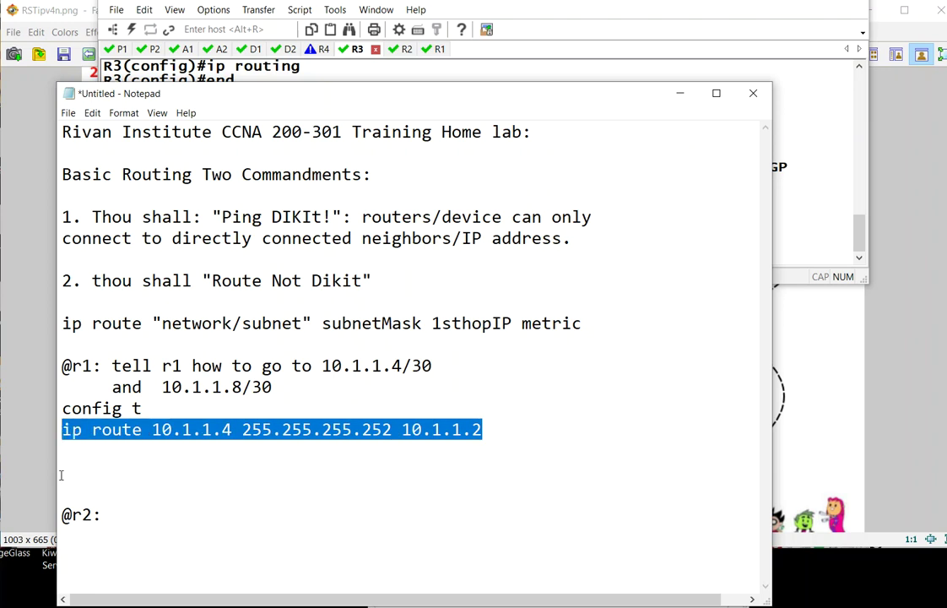
key(ctrl+c)
click(63, 452)
key(ctrl+v)
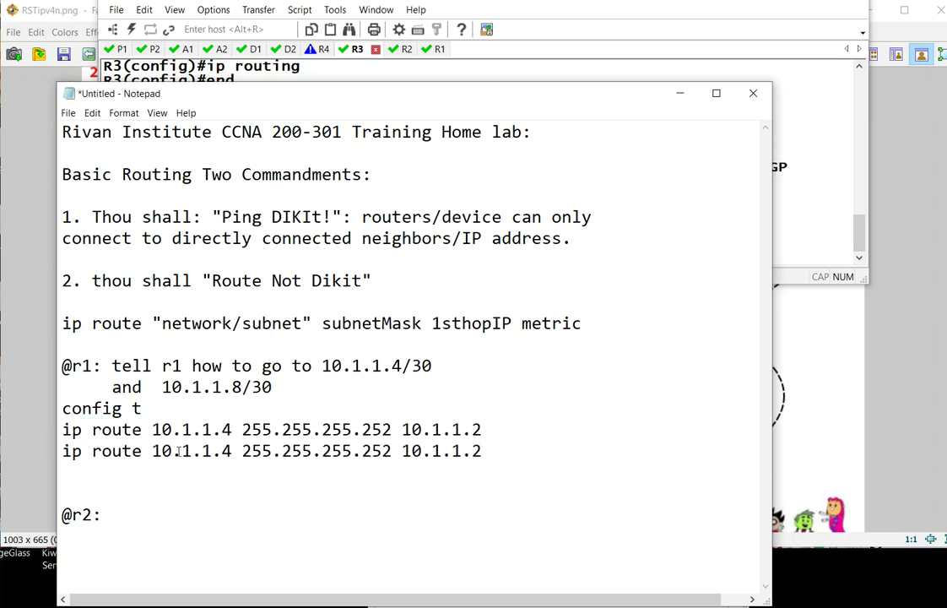
drag(229, 451, 222, 451)
text(8)
key(shift+Left)
key(shift+Left)
key(shift+Left)
key(shift+Left)
key(shift+Left)
key(shift+Left)
key(shift+Left)
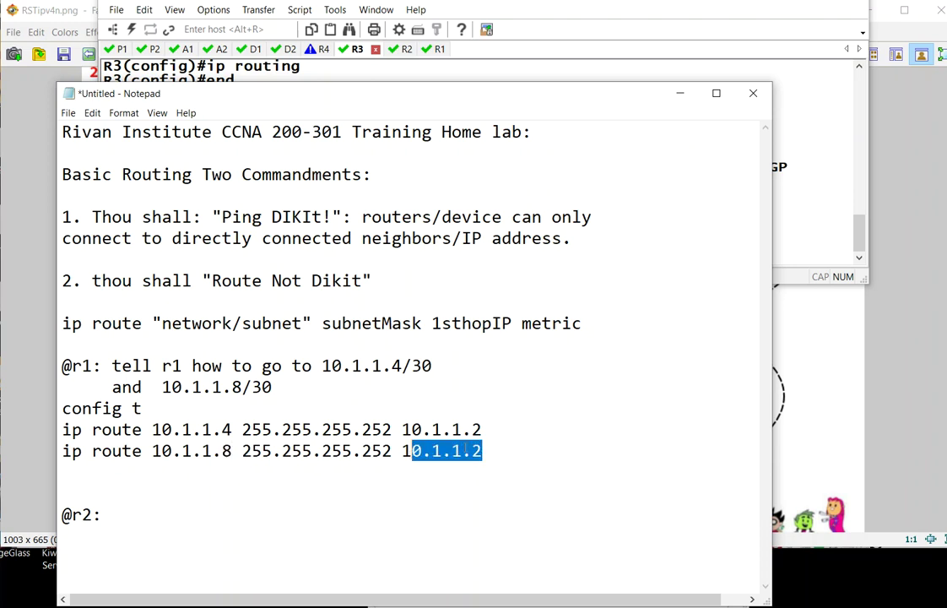
drag(484, 430, 396, 435)
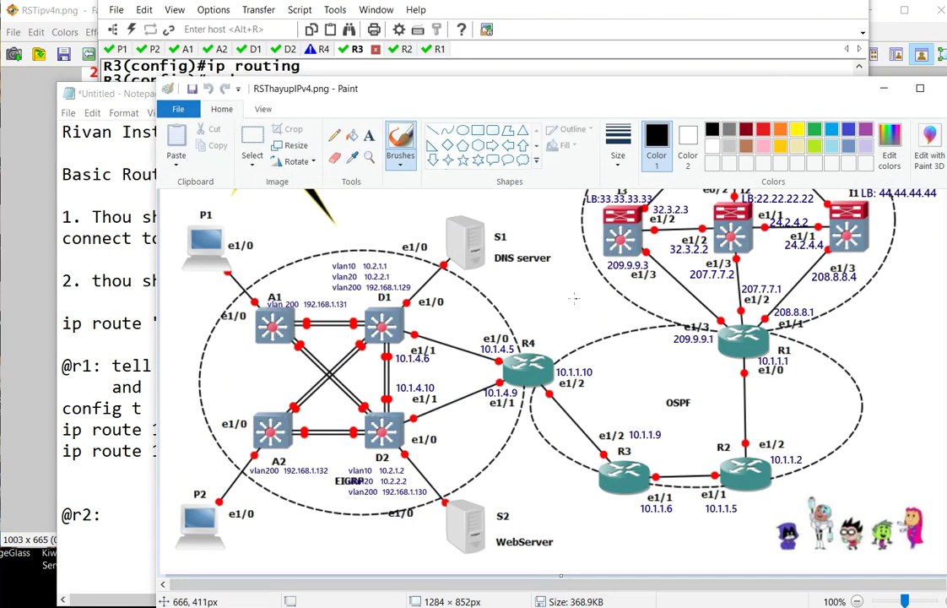
Annotate the diagram with a thick red pencil: outline 10.1.1.2 and circle the R3–R2 and R4–R3 links
click(334, 137)
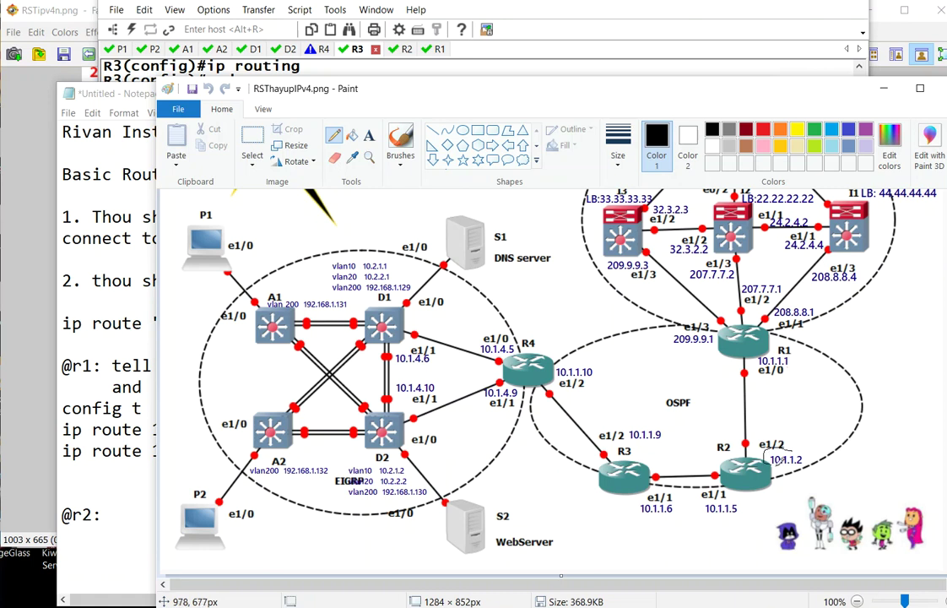
mouse_move(770, 457)
mouse_down()
mouse_move(811, 464)
mouse_move(775, 448)
mouse_up()
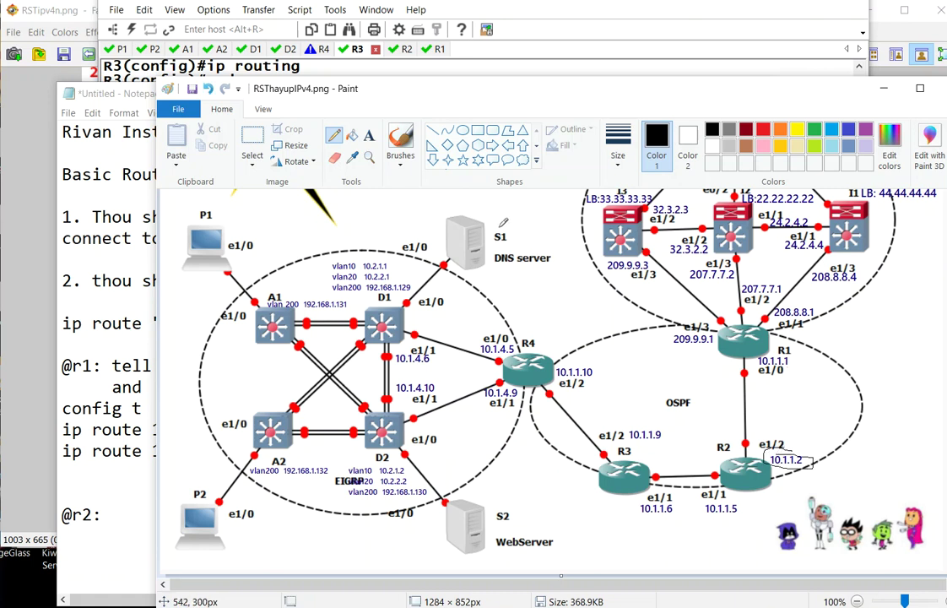
click(617, 168)
click(588, 253)
click(767, 129)
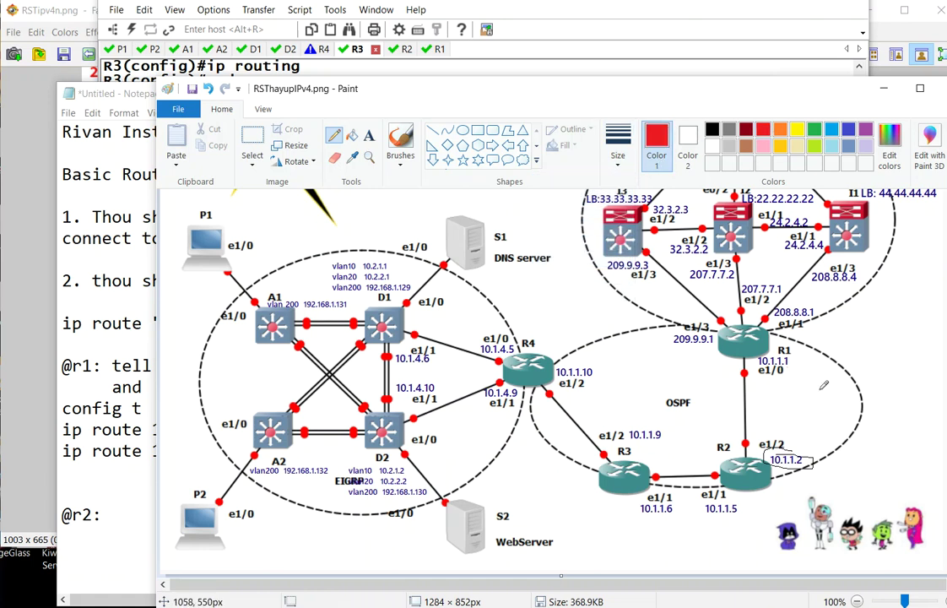
drag(793, 412, 772, 427)
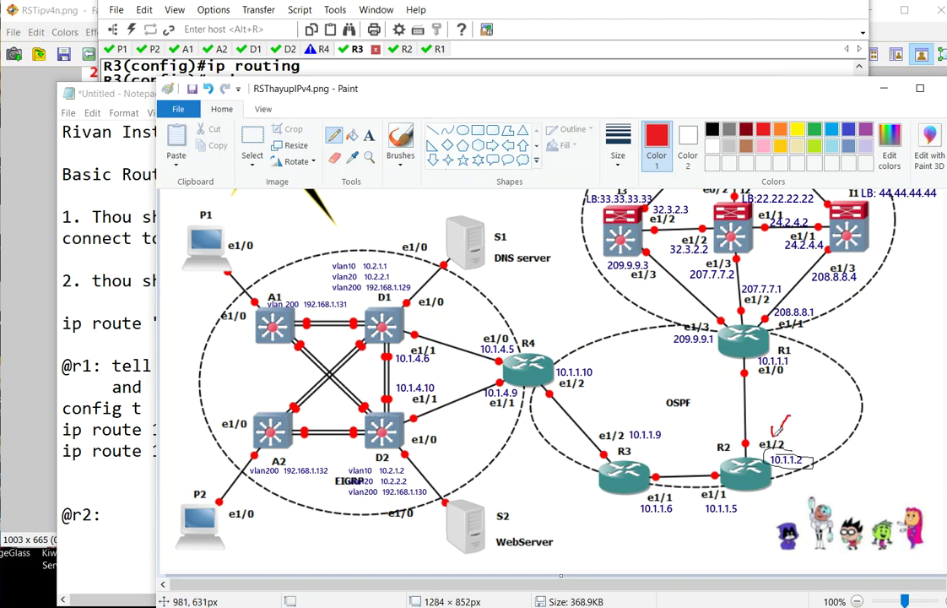
mouse_move(712, 460)
mouse_down()
mouse_move(671, 454)
mouse_move(656, 477)
mouse_move(705, 494)
mouse_move(713, 468)
mouse_up()
mouse_move(638, 439)
mouse_down()
mouse_move(559, 389)
mouse_move(540, 393)
mouse_move(630, 446)
mouse_up()
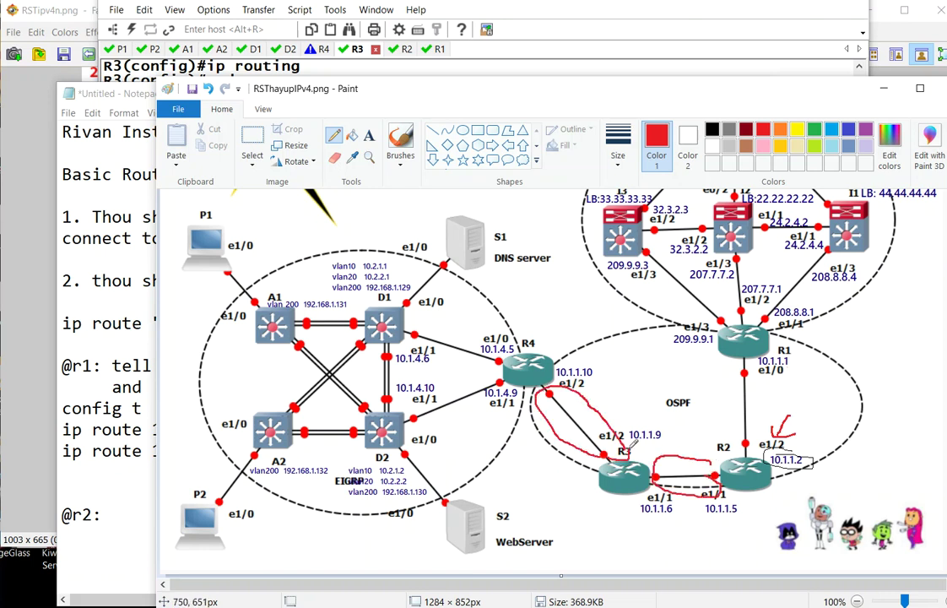
Copy the config t and both ip route lines from the Notepad draft, then bring SecureCRT forward
click(105, 282)
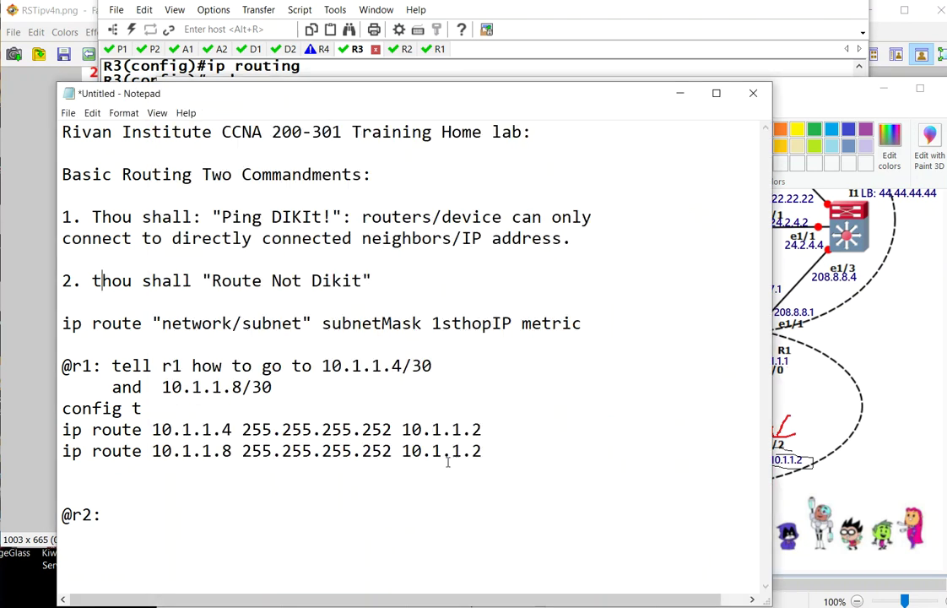
drag(509, 451, 37, 415)
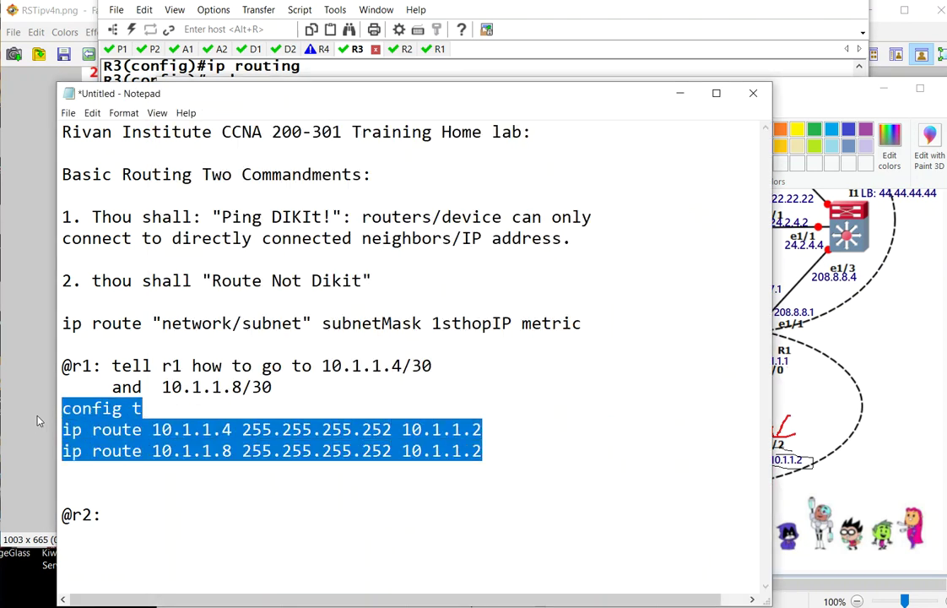
click(452, 10)
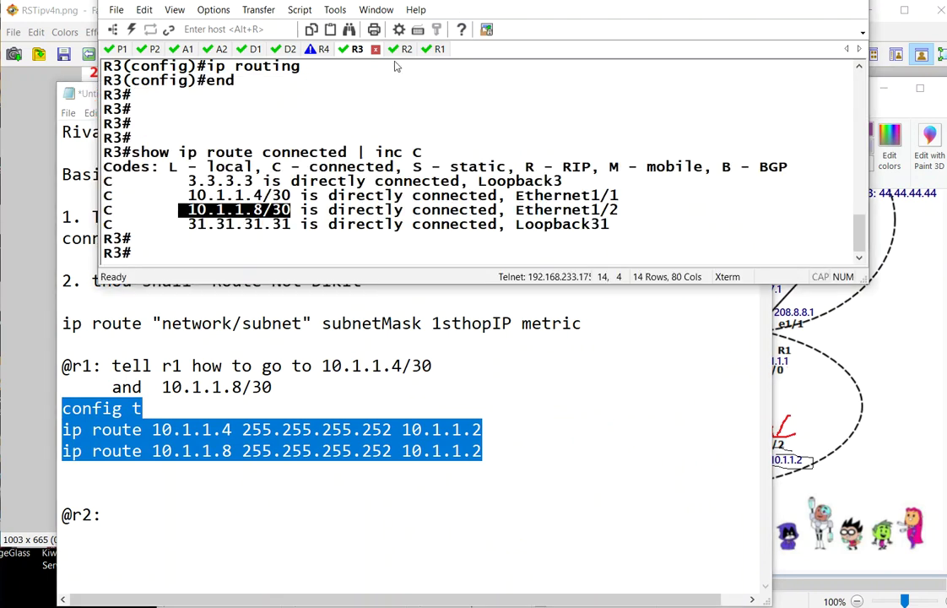
Paste the routes into R1 and confirm with 'do sh ip route static': 10.1.1.4/30 and 10.1.1.8/30 via 10.1.1.2
click(438, 51)
right_click(442, 145)
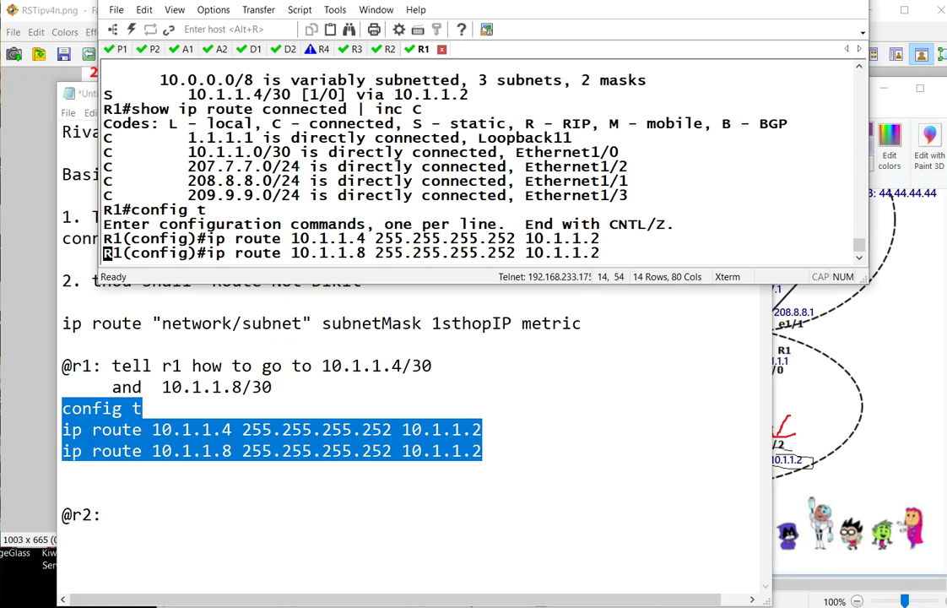
text(do sh ip r)
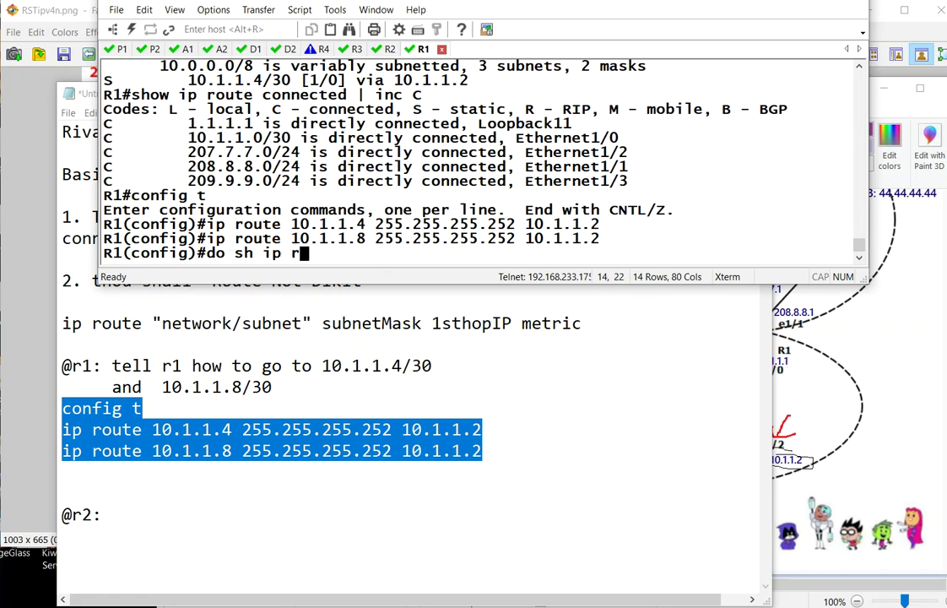
text(oute static)
key(Return)
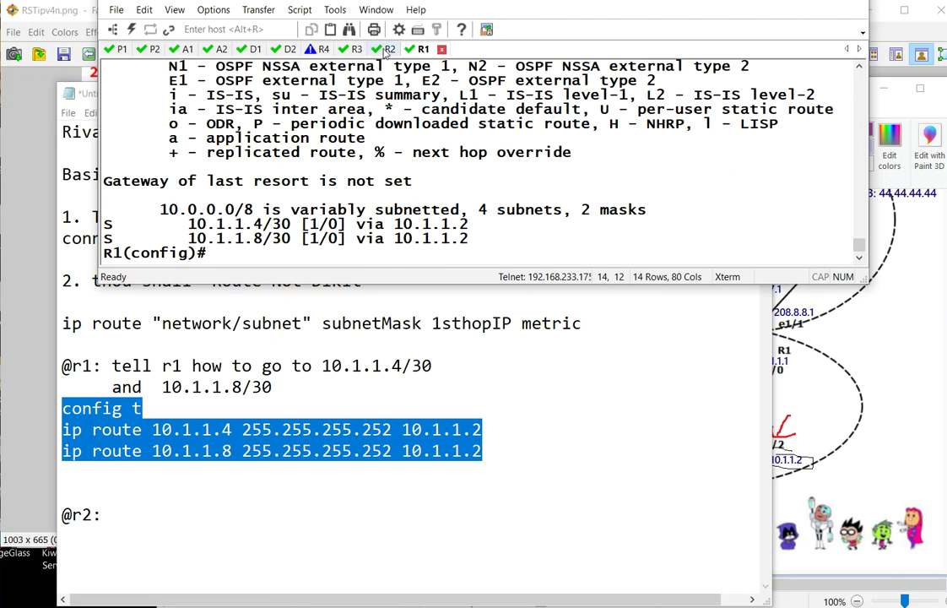
click(389, 49)
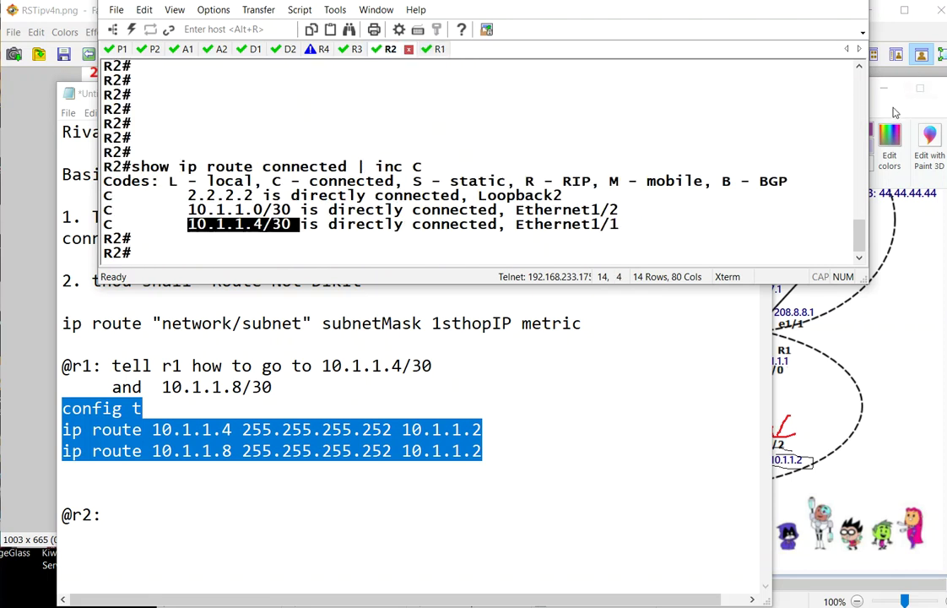
click(914, 92)
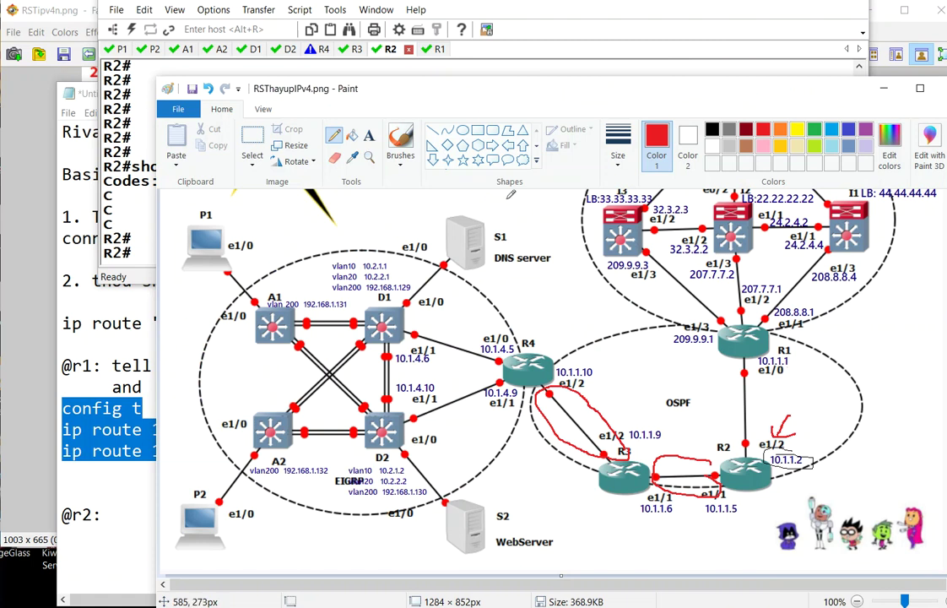
Undo the three red annotations around R2, R3–R2 and R4–R3
click(207, 90)
click(206, 91)
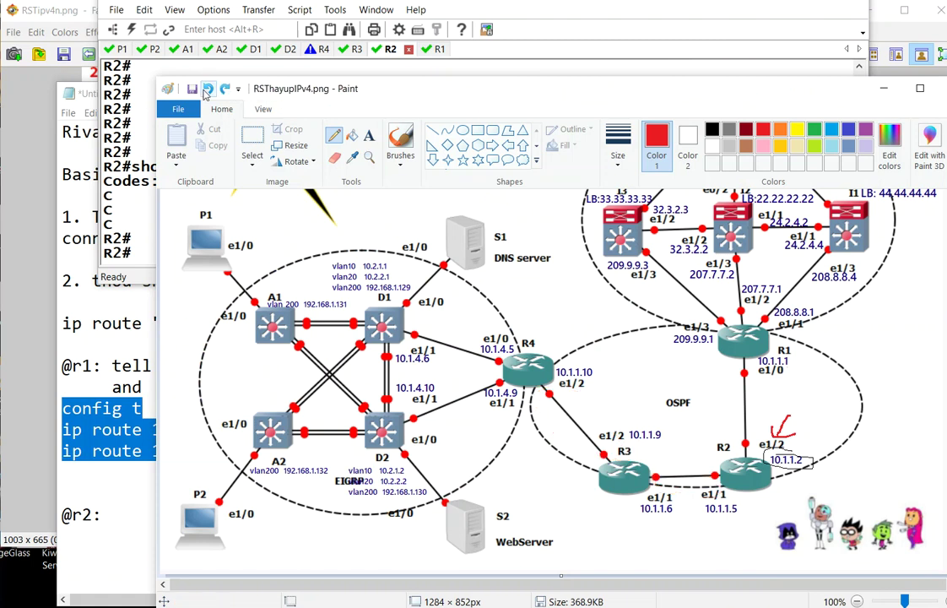
click(207, 91)
click(207, 91)
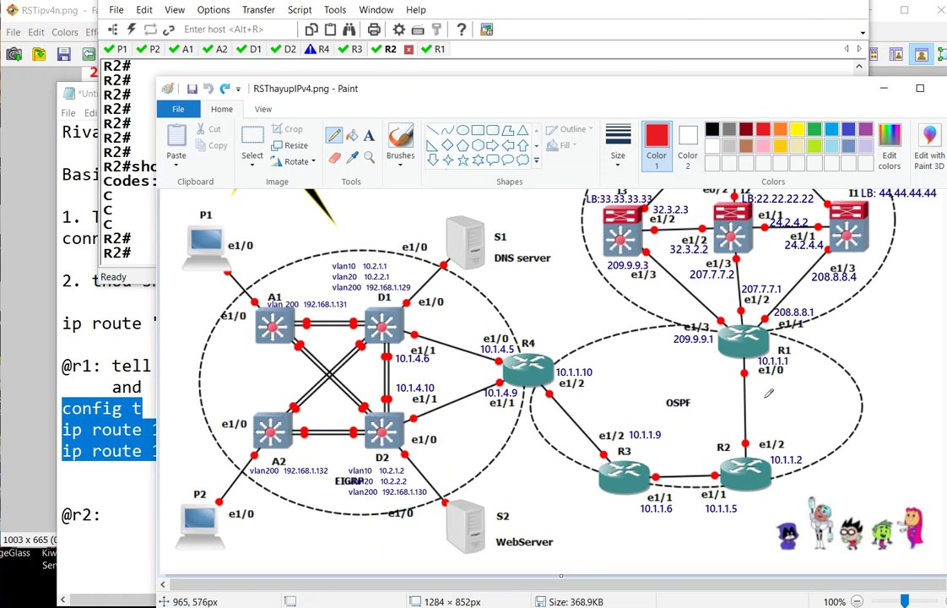
Redraw in light blue: a loop around the R4–R3 link and a stroke below R3
click(831, 129)
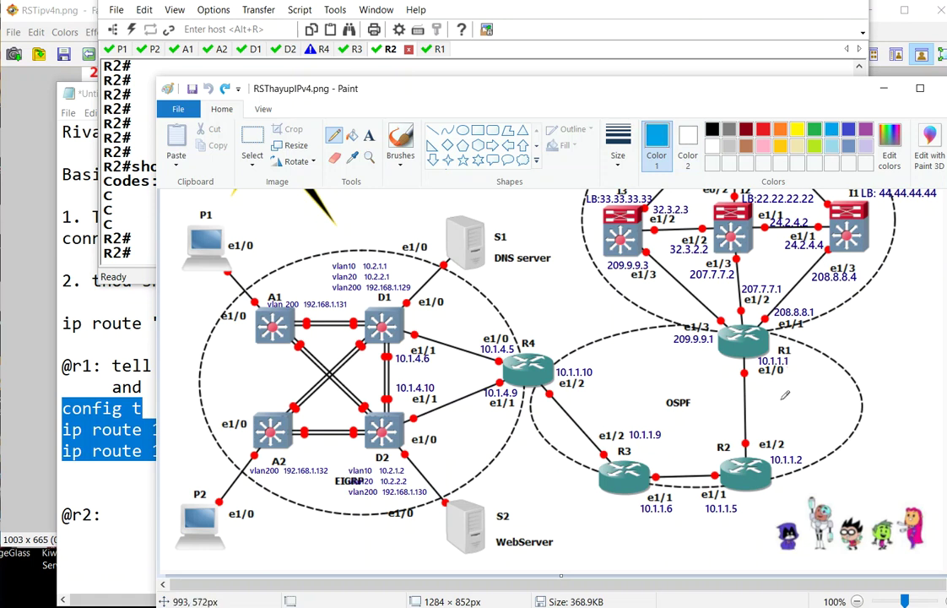
mouse_move(776, 433)
mouse_down()
mouse_move(742, 353)
mouse_move(723, 402)
mouse_move(739, 431)
mouse_move(790, 444)
mouse_up()
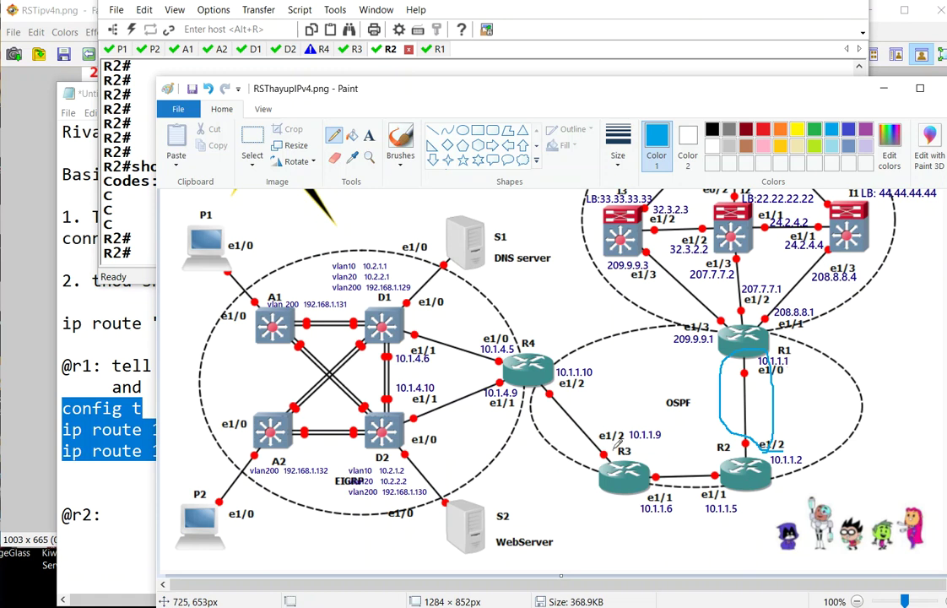
mouse_move(614, 445)
mouse_down()
mouse_move(590, 393)
mouse_move(550, 392)
mouse_move(519, 411)
mouse_move(548, 440)
mouse_move(613, 458)
mouse_up()
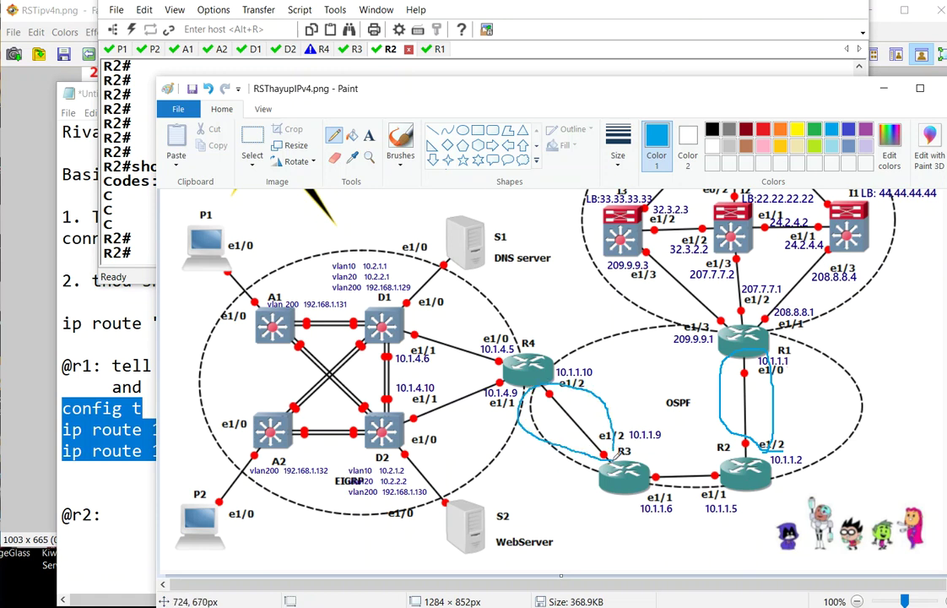
click(208, 88)
click(208, 88)
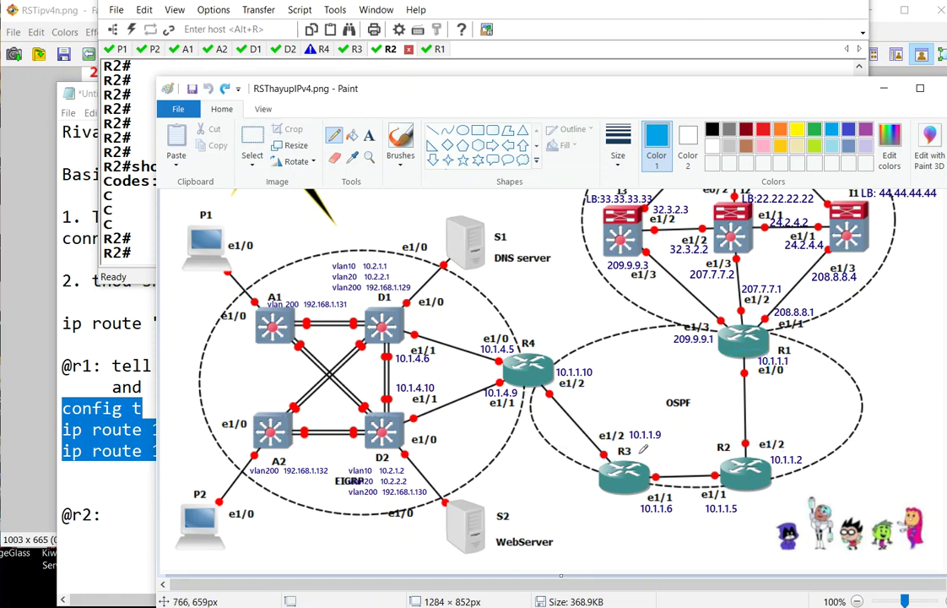
mouse_move(627, 450)
mouse_down()
mouse_move(623, 422)
mouse_move(569, 375)
mouse_move(533, 417)
mouse_move(587, 466)
mouse_move(632, 449)
mouse_up()
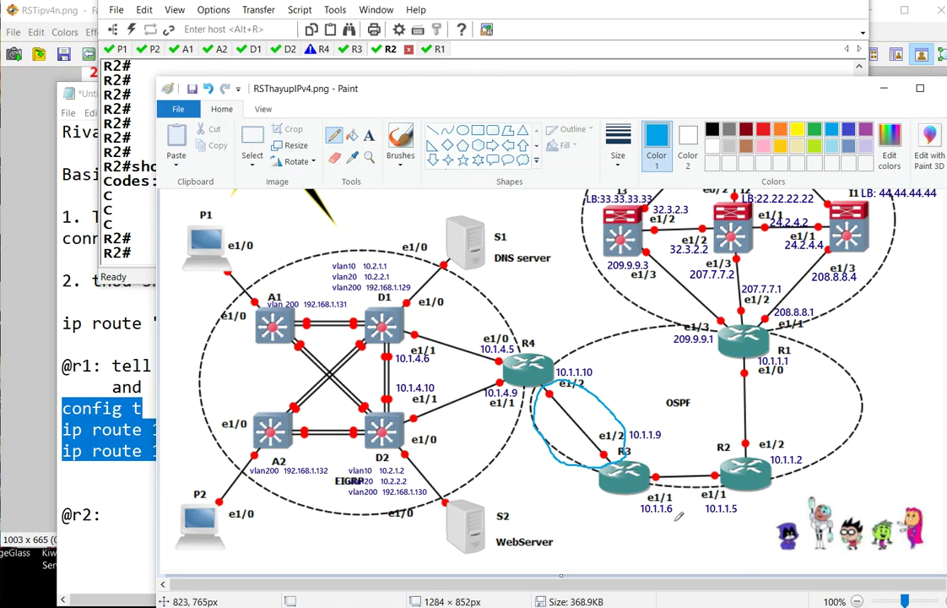
drag(643, 524, 687, 520)
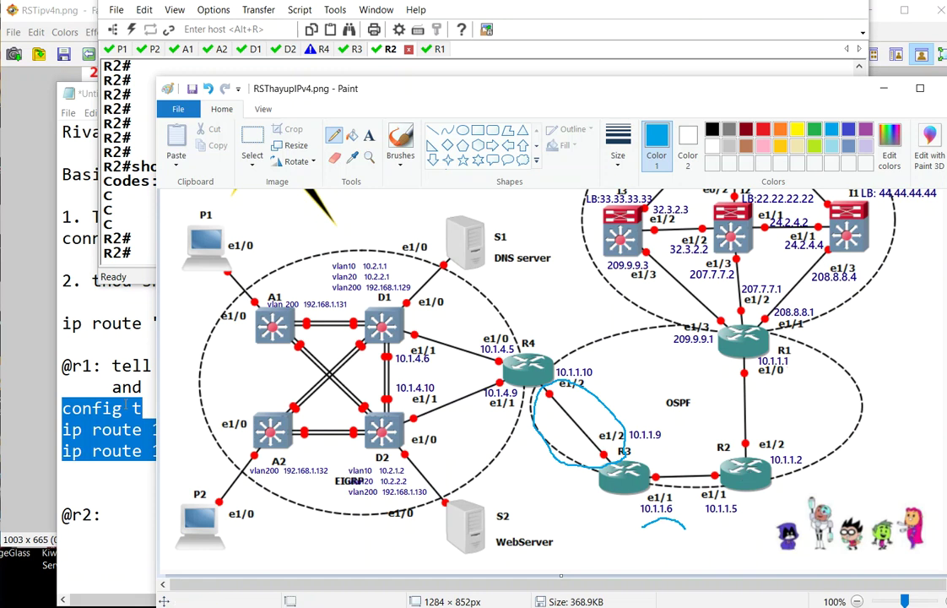
click(95, 384)
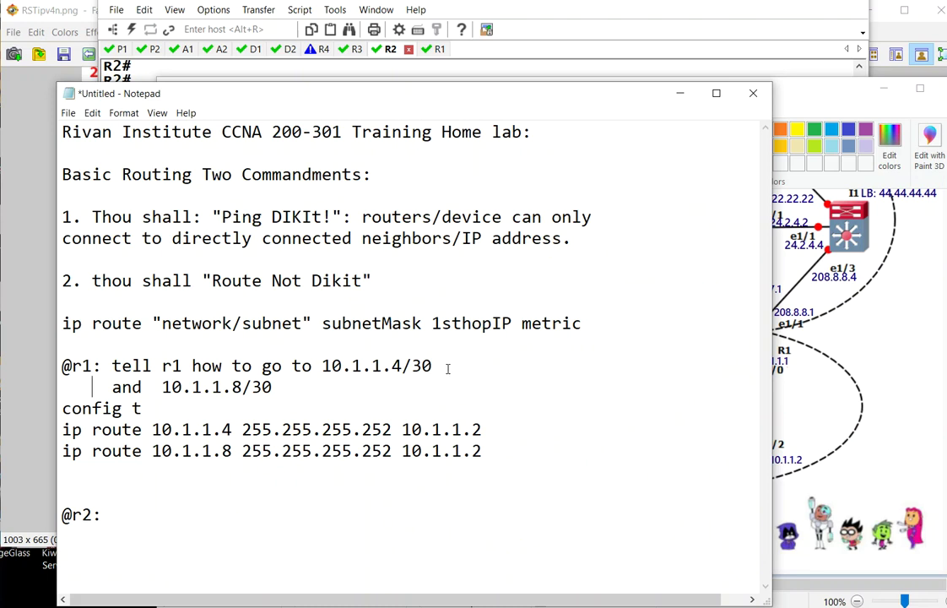
drag(443, 368, 292, 366)
click(170, 500)
click(158, 517)
text(tell r2 how to get to)
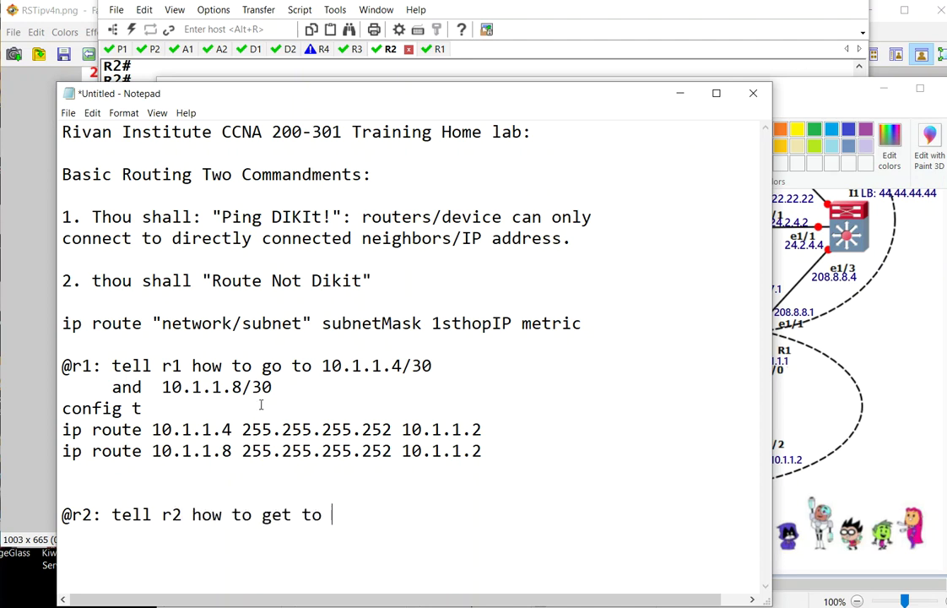
drag(272, 387, 163, 389)
key(ctrl+c)
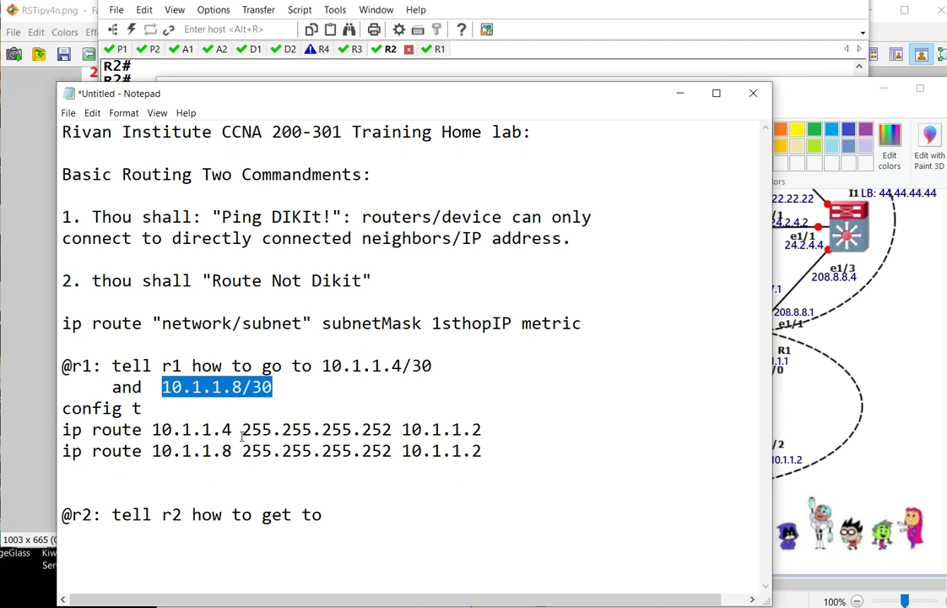
click(358, 520)
key(ctrl+v)
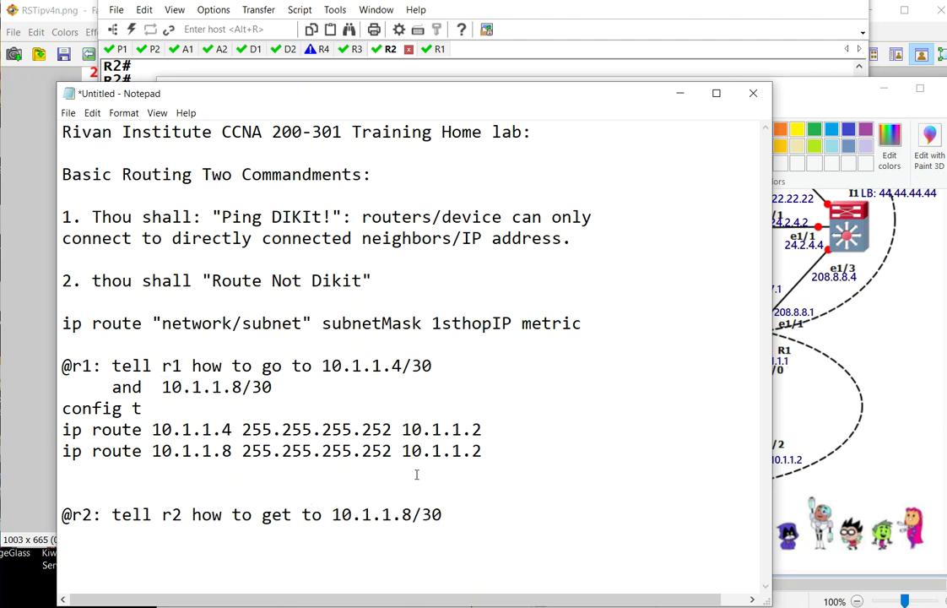
Add config t and ip route 10.1.1.8 255.255.255.252 10.1.1.6 to the r2 section
key(Return)
text(config t)
key(Return)
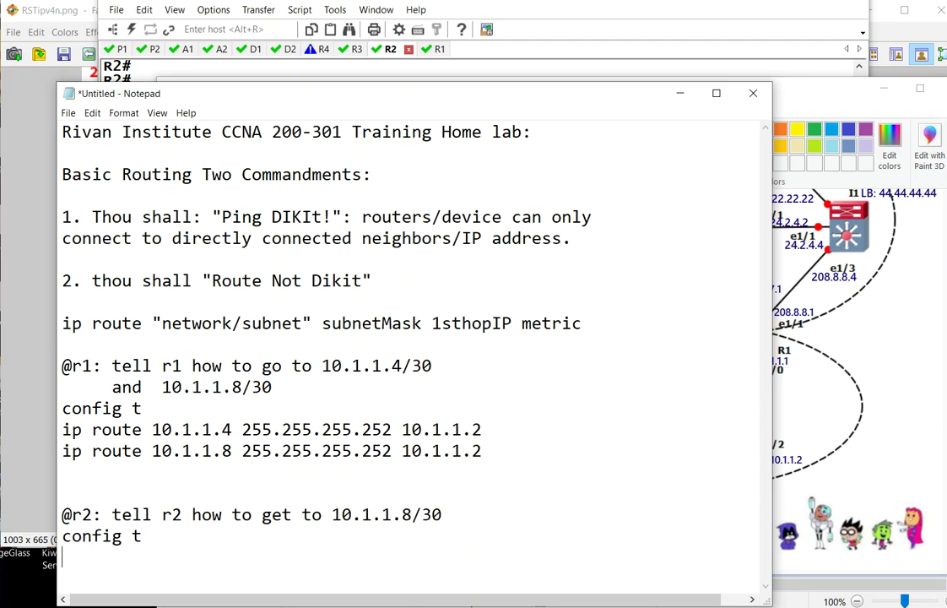
scroll(375, 328, down, 1)
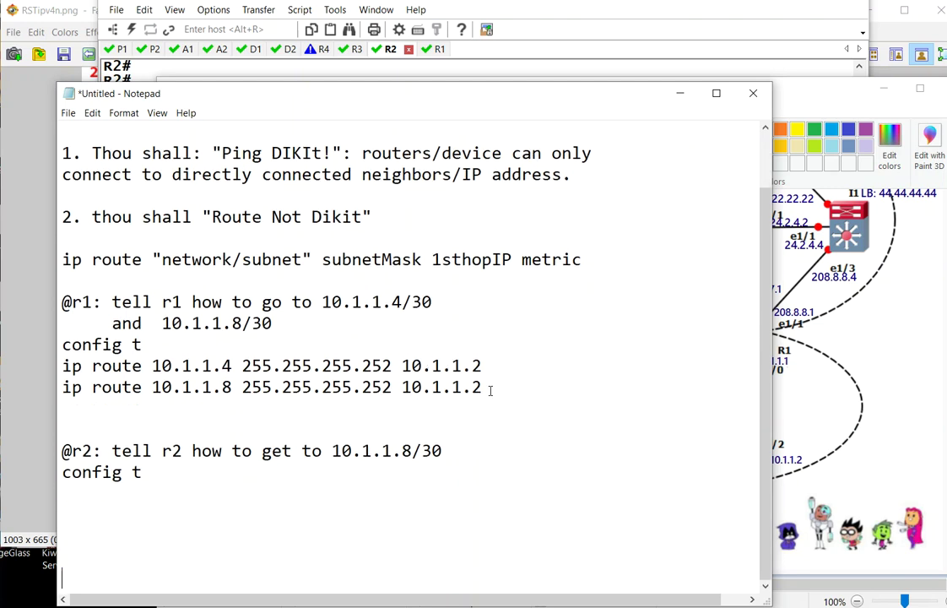
drag(482, 386, 59, 388)
key(ctrl+c)
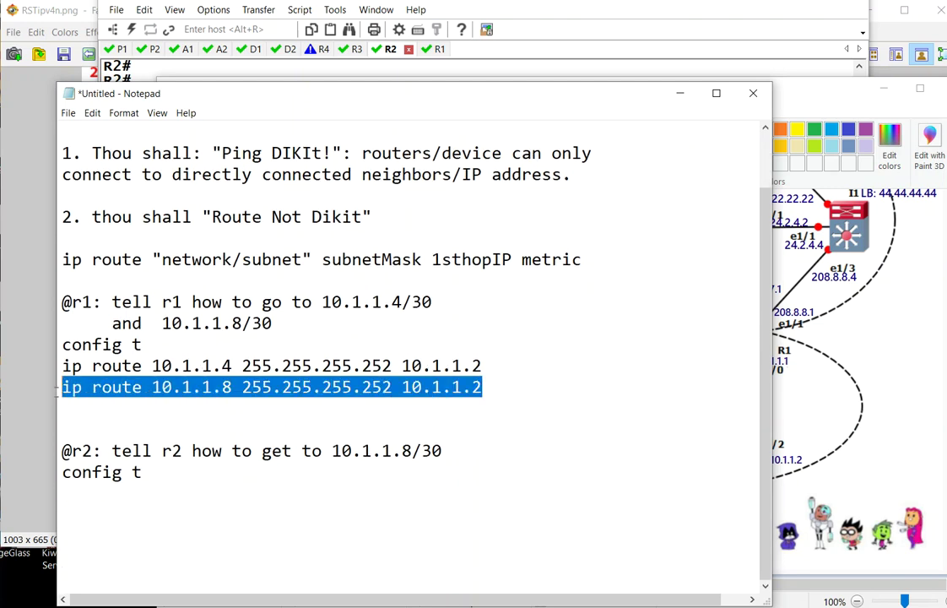
click(74, 493)
key(ctrl+v)
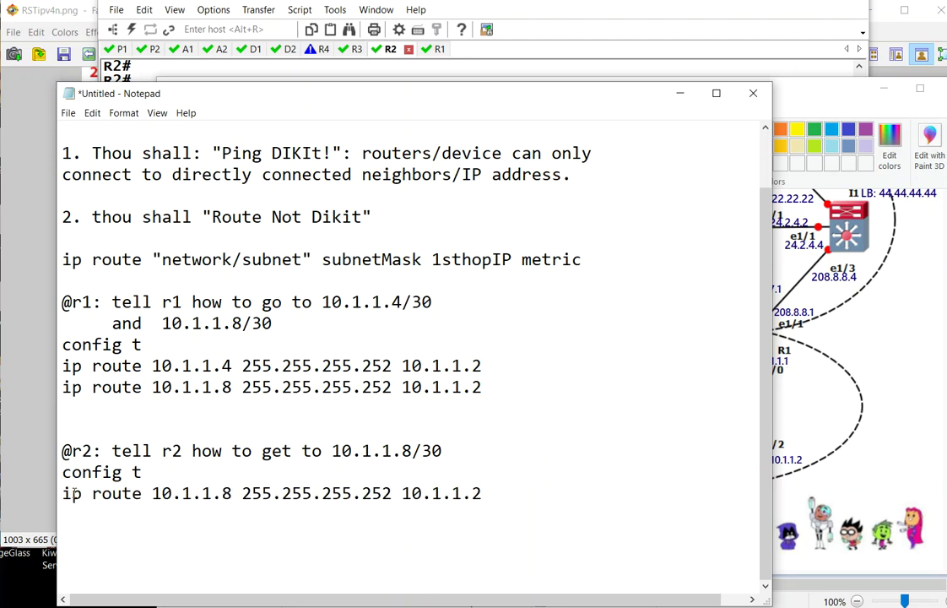
key(alt+Tab)
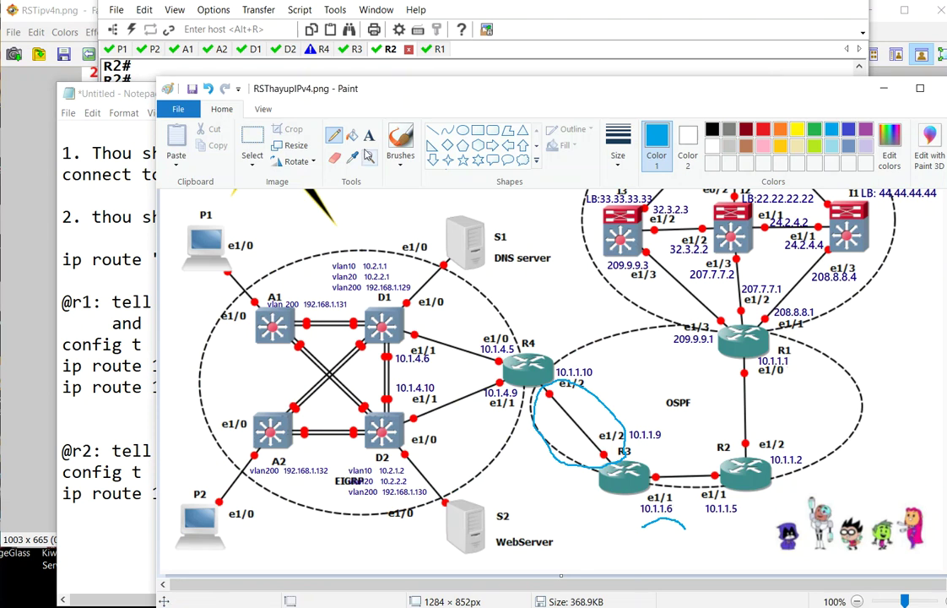
click(136, 91)
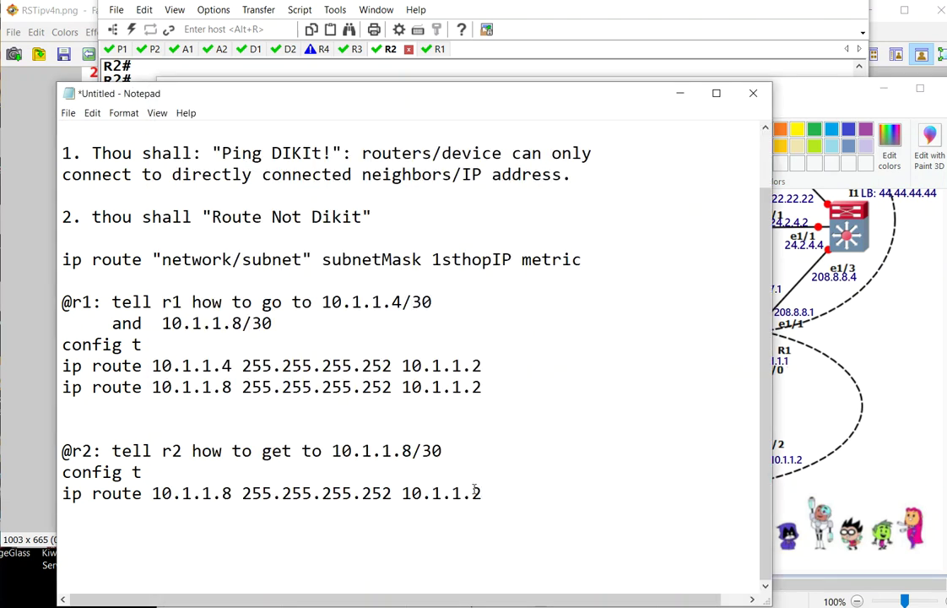
key(BackSpace)
text(6)
key(Return)
key(Return)
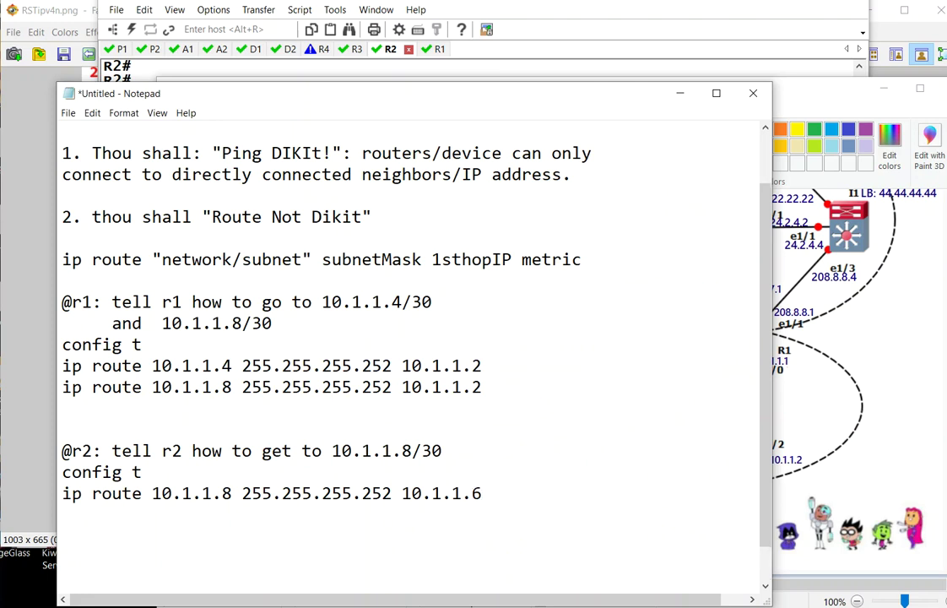
text(R)
key(BackSpace)
key(BackSpace)
text(@r3)
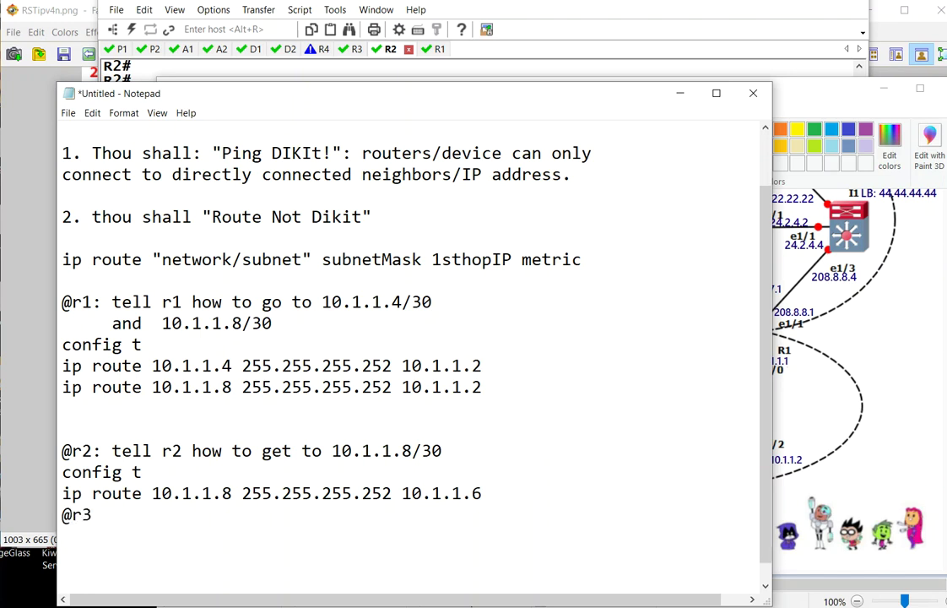
key(Home)
key(Return)
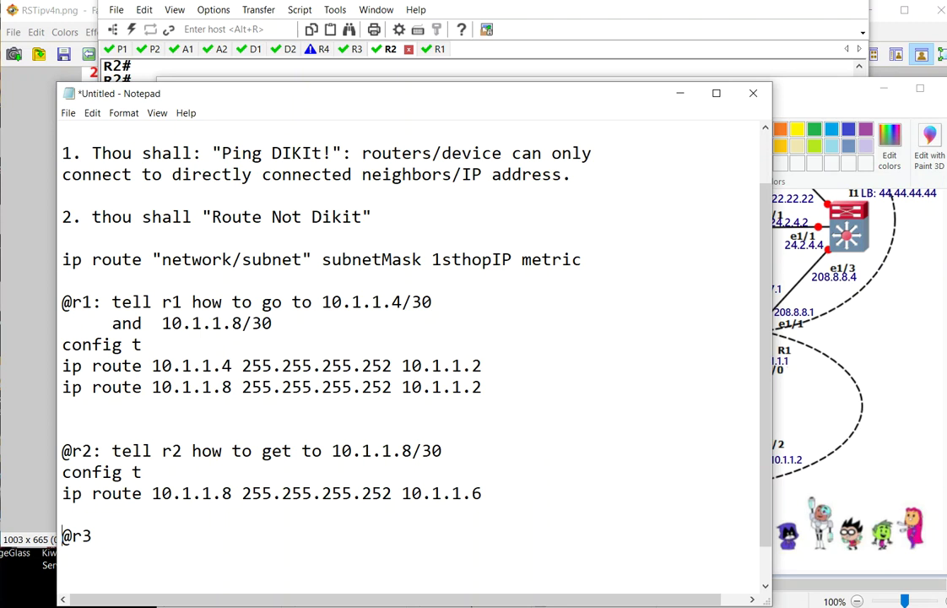
scroll(474, 504, down, 1)
click(131, 493)
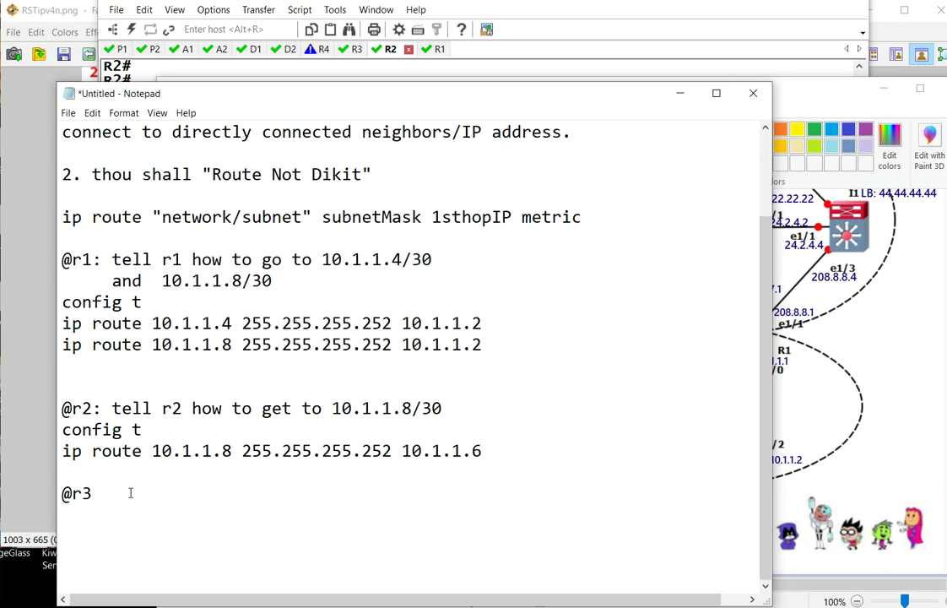
text(: tell r3 how to get to)
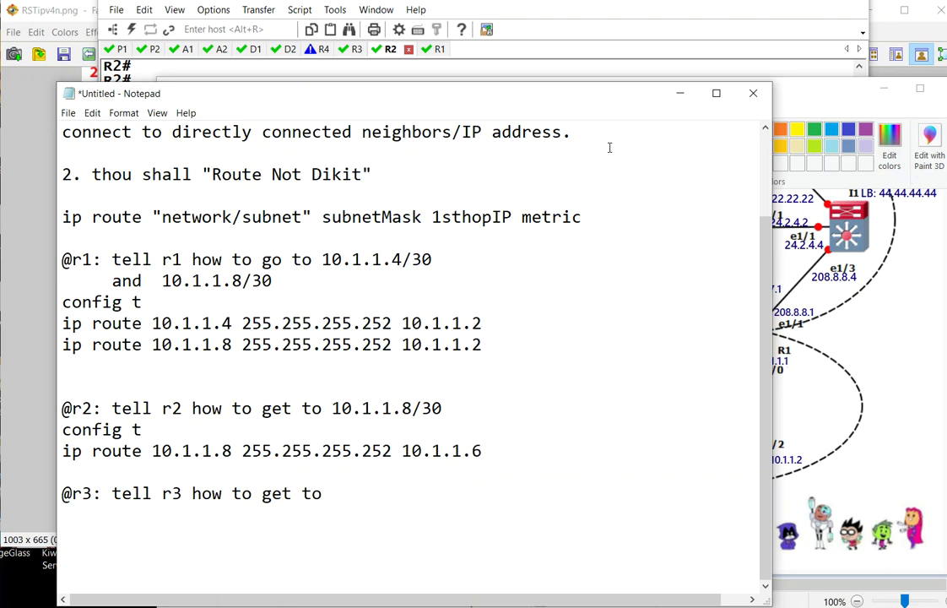
Undo the blue marks and draw purple marks around the R1–R2 link and under 10.1.1.5
click(789, 89)
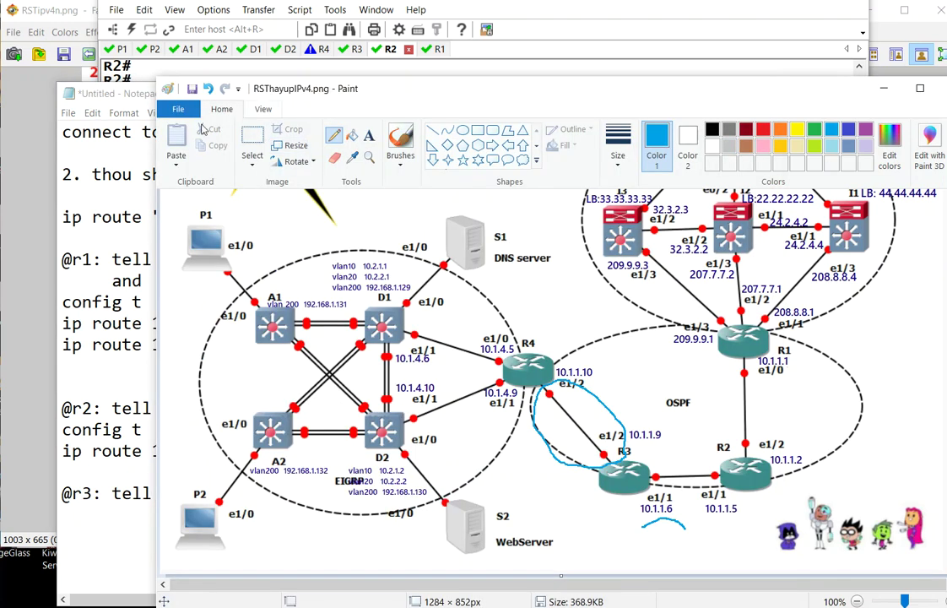
key(ctrl+z)
key(ctrl+z)
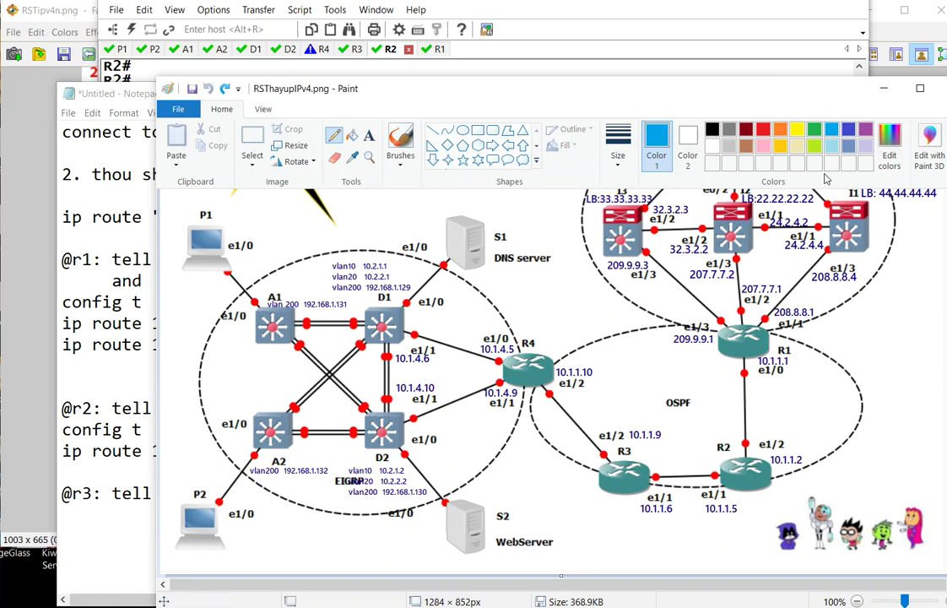
click(865, 128)
mouse_move(765, 397)
mouse_down()
mouse_move(770, 382)
mouse_move(713, 405)
mouse_move(797, 409)
mouse_move(749, 484)
mouse_up()
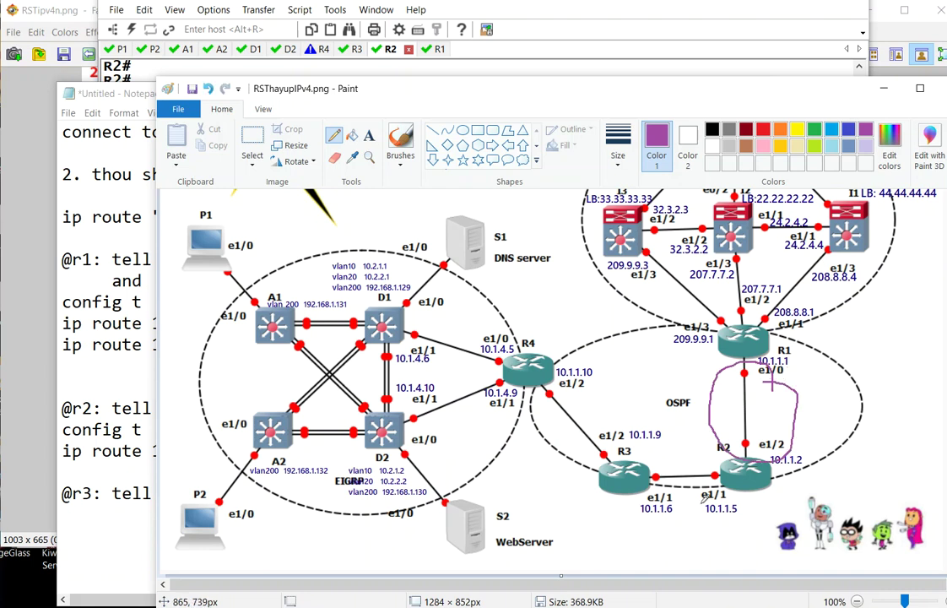
mouse_move(700, 527)
mouse_down()
mouse_move(715, 515)
mouse_move(739, 527)
mouse_up()
drag(669, 498, 718, 498)
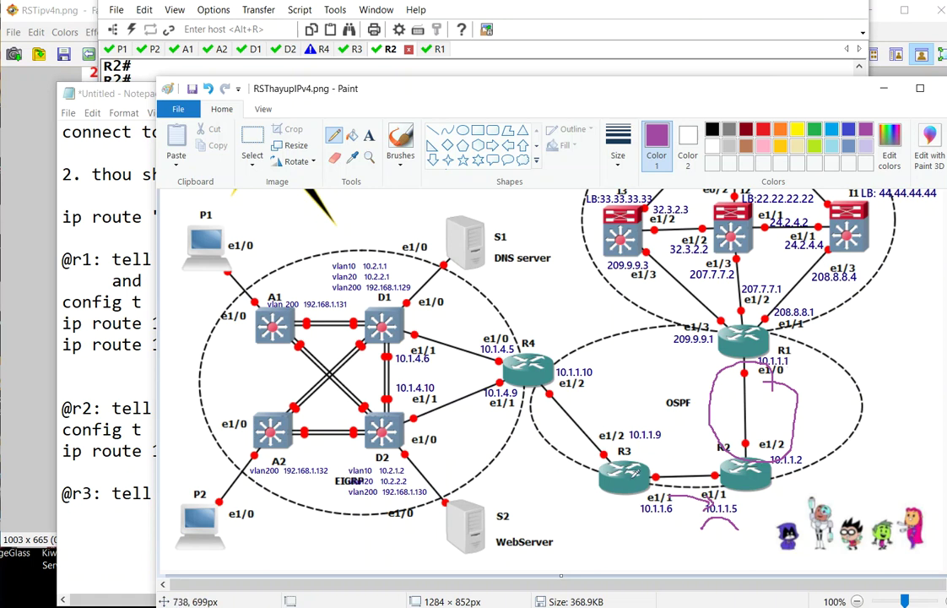
click(123, 323)
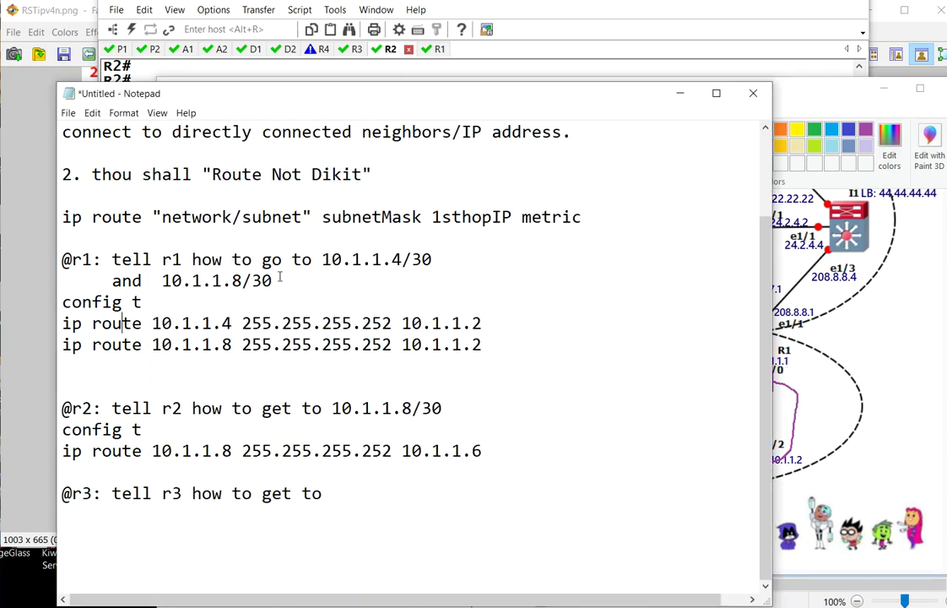
drag(442, 264, 322, 260)
key(ctrl+c)
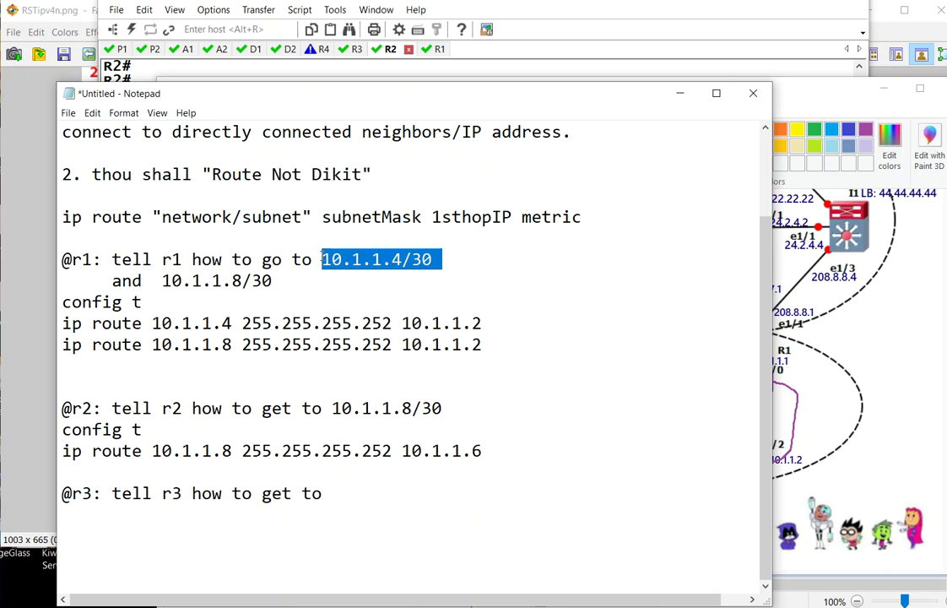
click(333, 489)
key(ctrl+v)
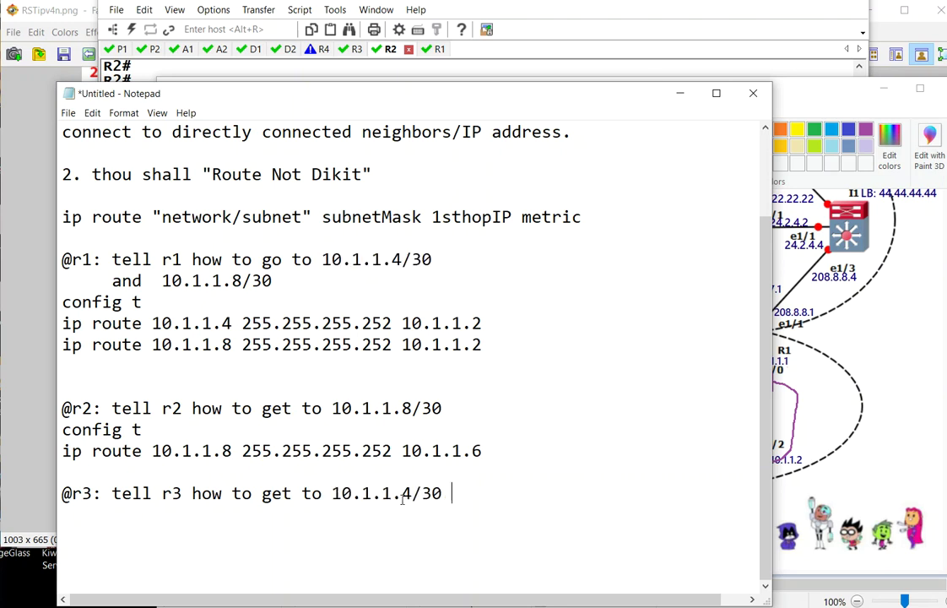
drag(402, 497, 415, 492)
text(0)
drag(523, 448, 55, 429)
key(ctrl+c)
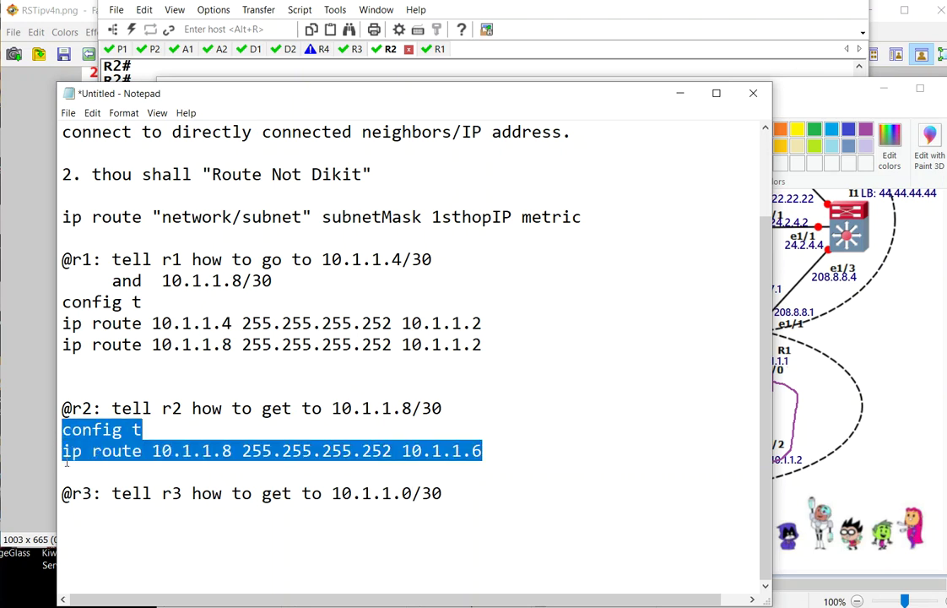
click(65, 512)
key(ctrl+v)
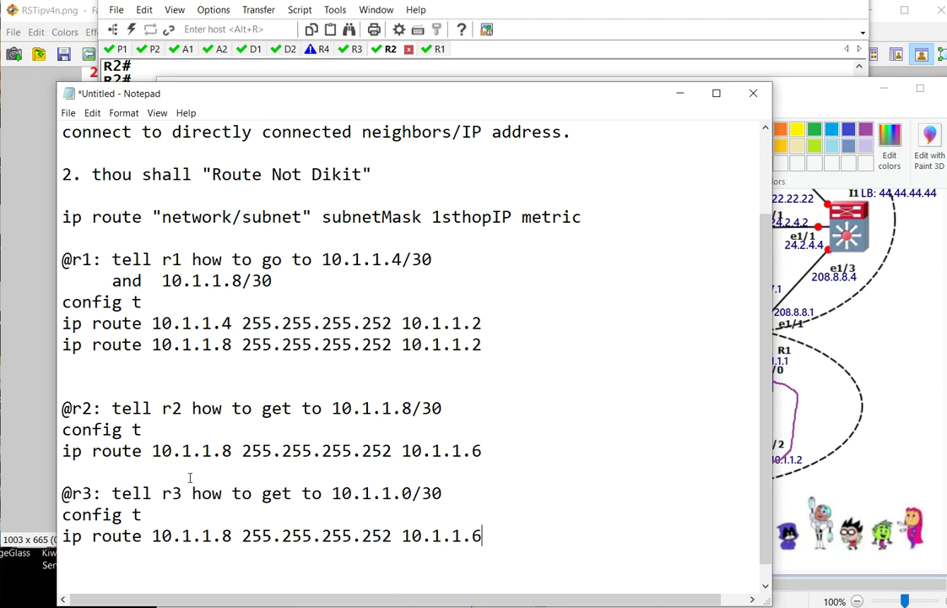
scroll(190, 478, down, 1)
double_click(227, 514)
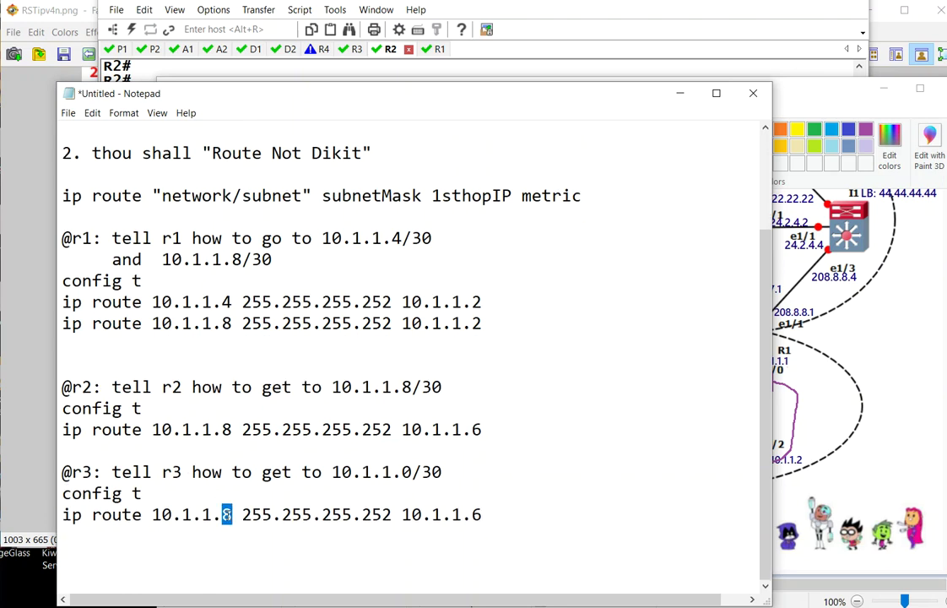
text(0)
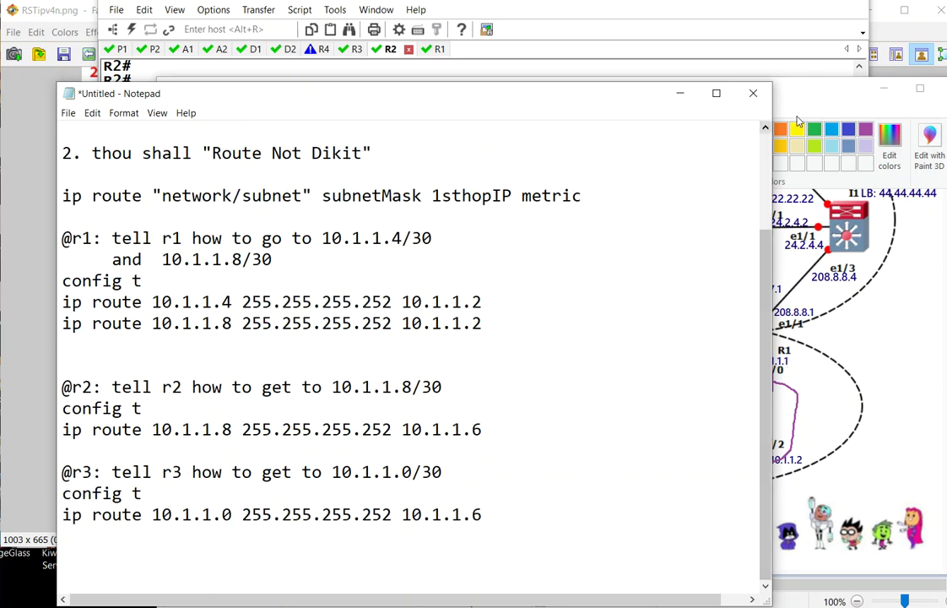
key(alt+Tab)
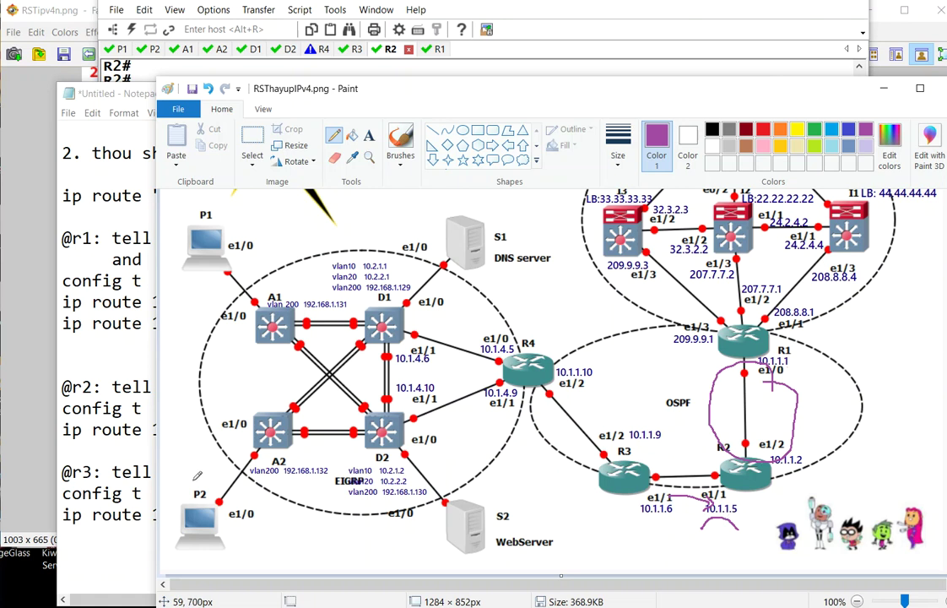
click(120, 514)
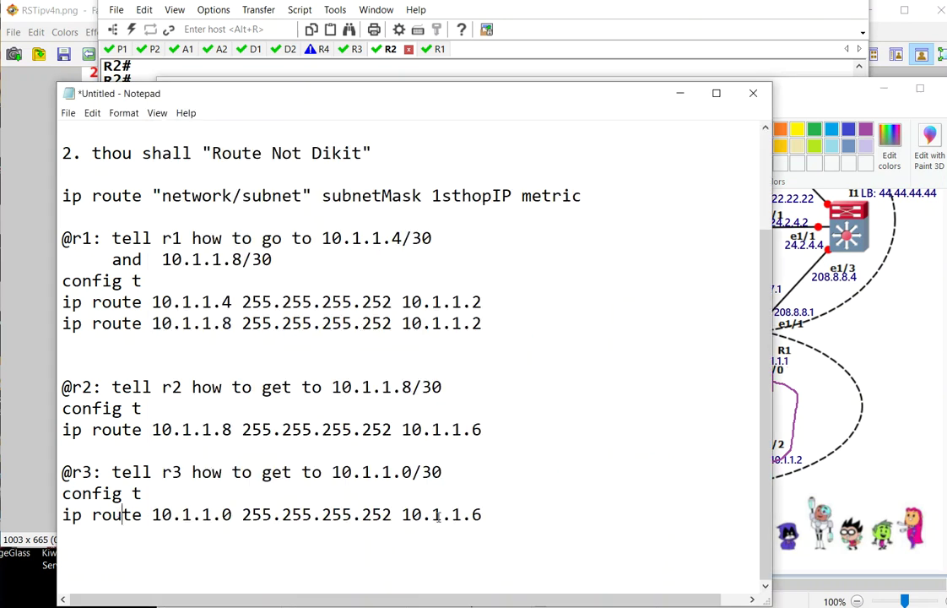
double_click(478, 515)
text(5)
key(Return)
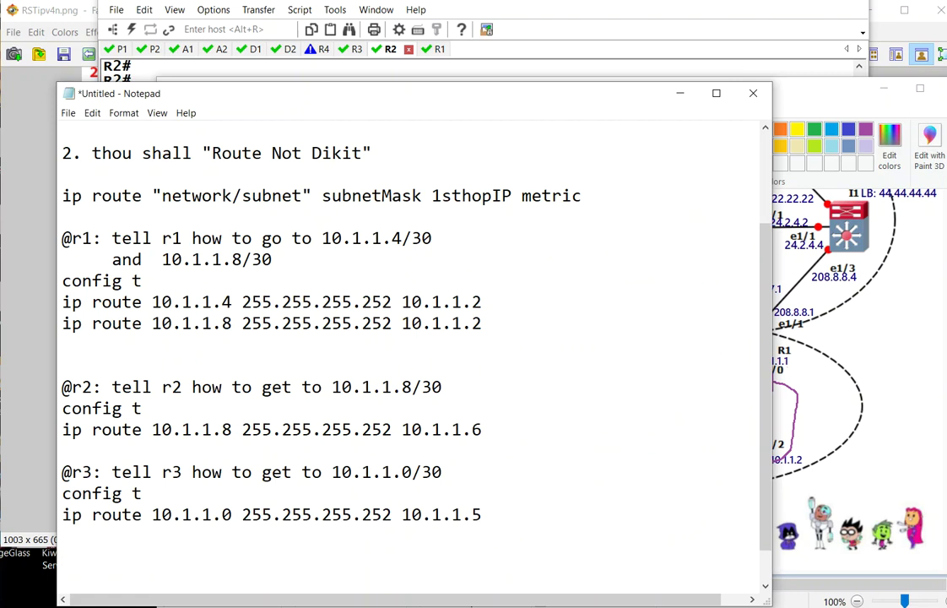
text(R)
key(BackSpace)
text(@r4:)
key(Return)
key(Return)
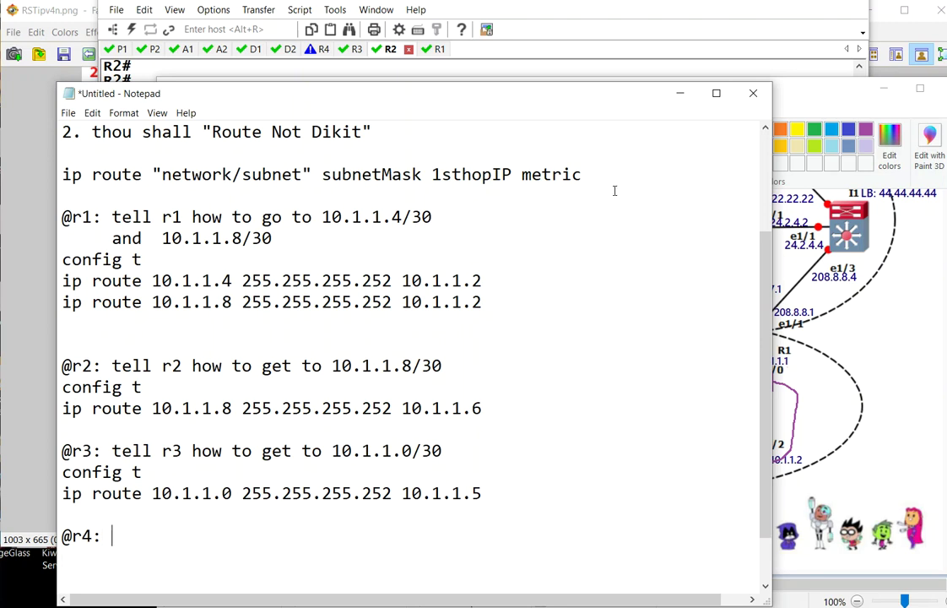
Replace the purple marks with green loops around R1–R2 and R3–R2 and underline 10.1.1.9
key(alt+Tab)
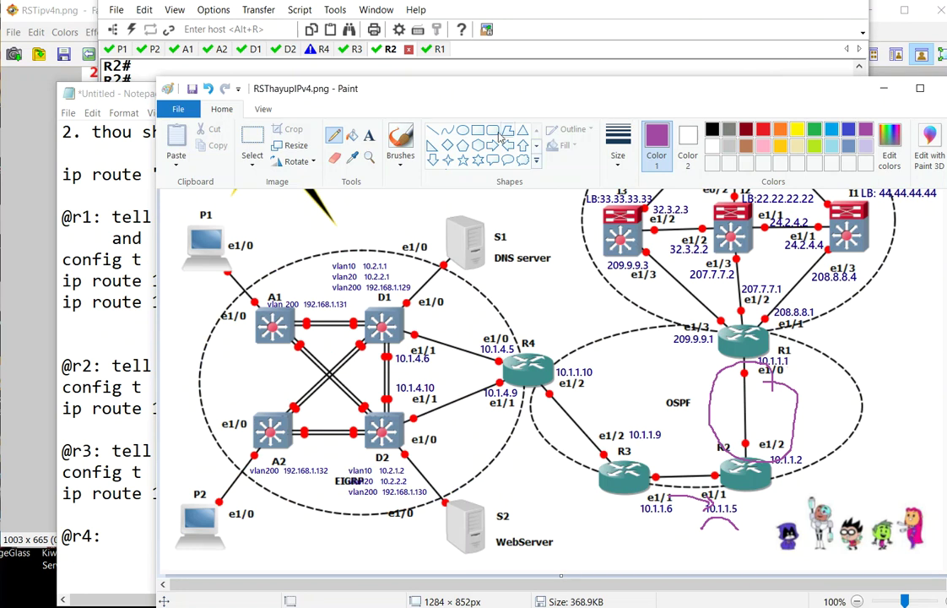
click(214, 91)
click(214, 91)
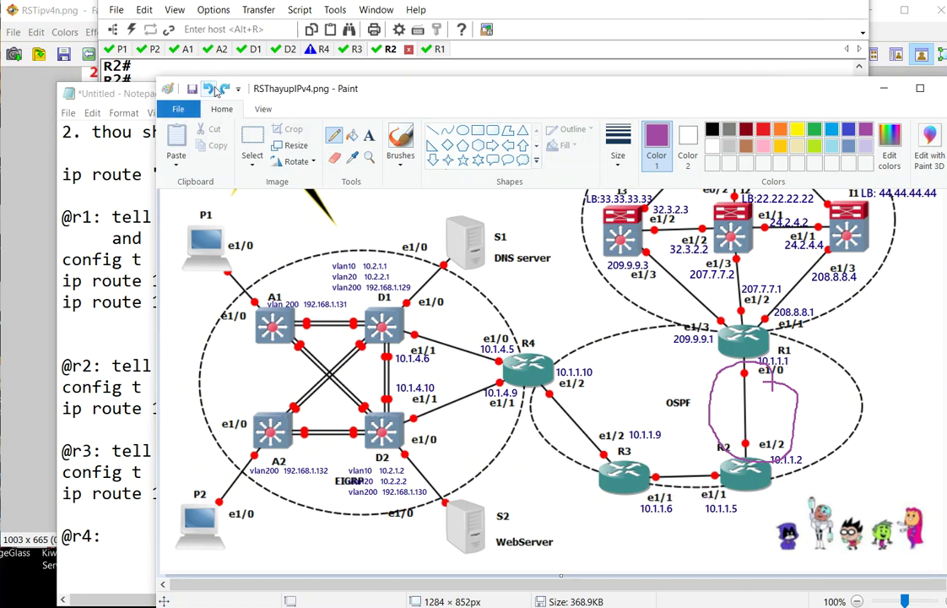
click(213, 91)
click(214, 91)
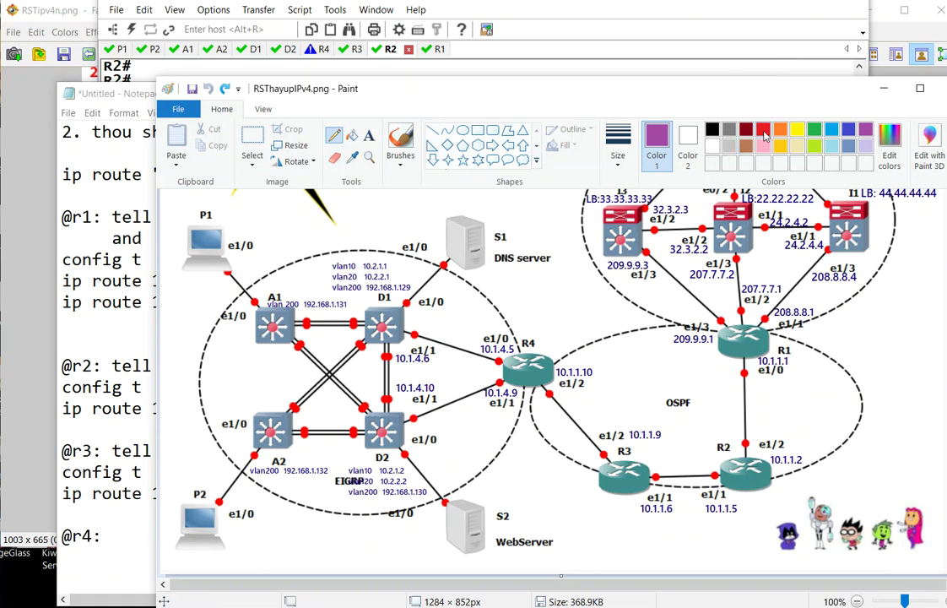
click(815, 133)
mouse_move(731, 361)
mouse_down()
mouse_move(697, 412)
mouse_move(741, 447)
mouse_move(774, 440)
mouse_move(779, 399)
mouse_move(700, 455)
mouse_move(646, 455)
mouse_move(677, 523)
mouse_move(742, 499)
mouse_up()
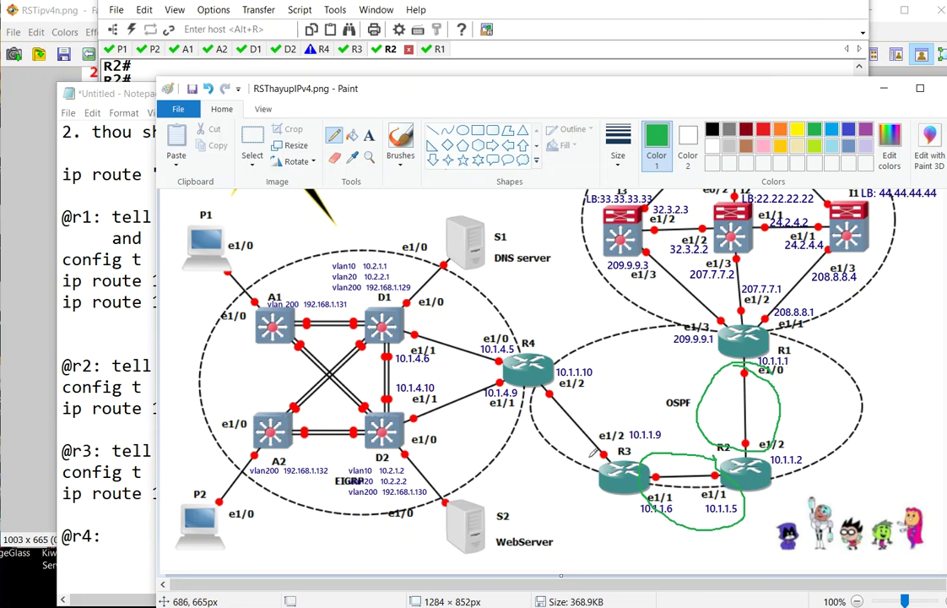
drag(620, 440, 667, 435)
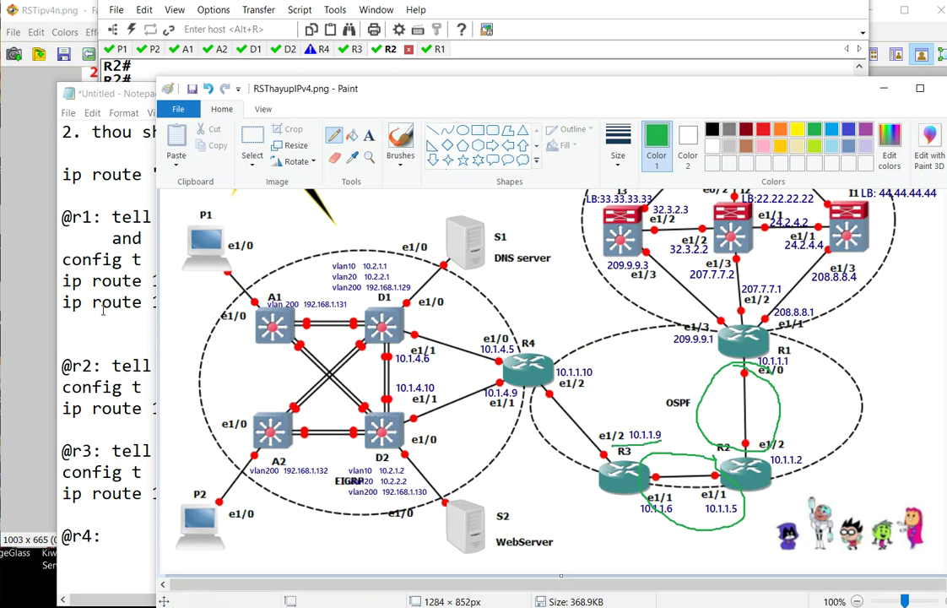
scroll(91, 278, down, 1)
click(120, 452)
click(135, 473)
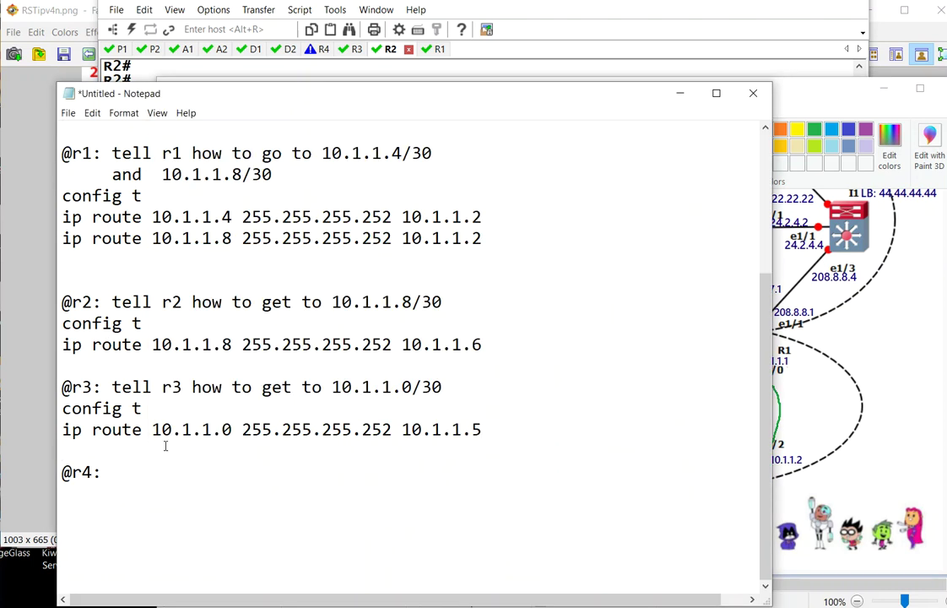
drag(333, 94, 325, 14)
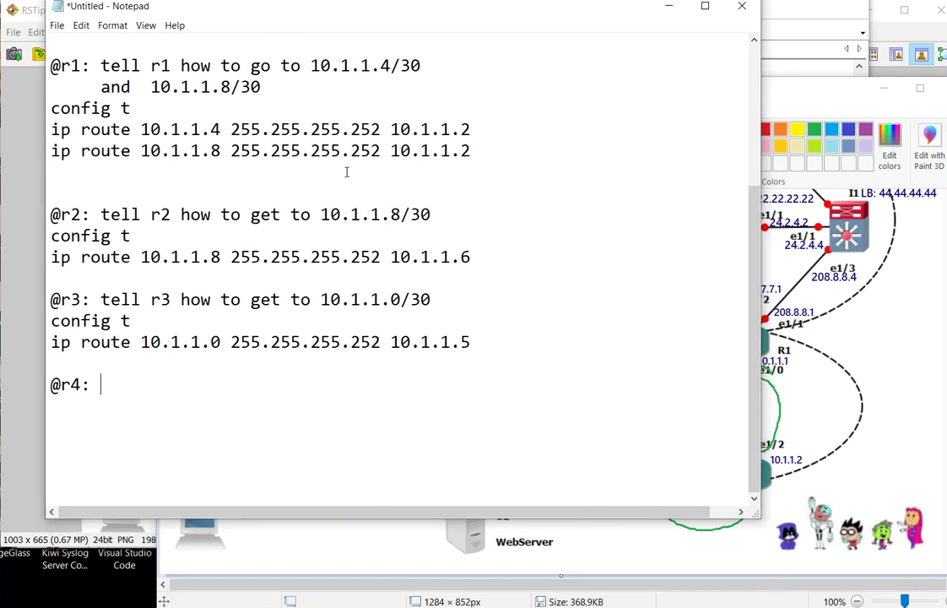
text(tell r3)
key(BackSpace)
text(4 )
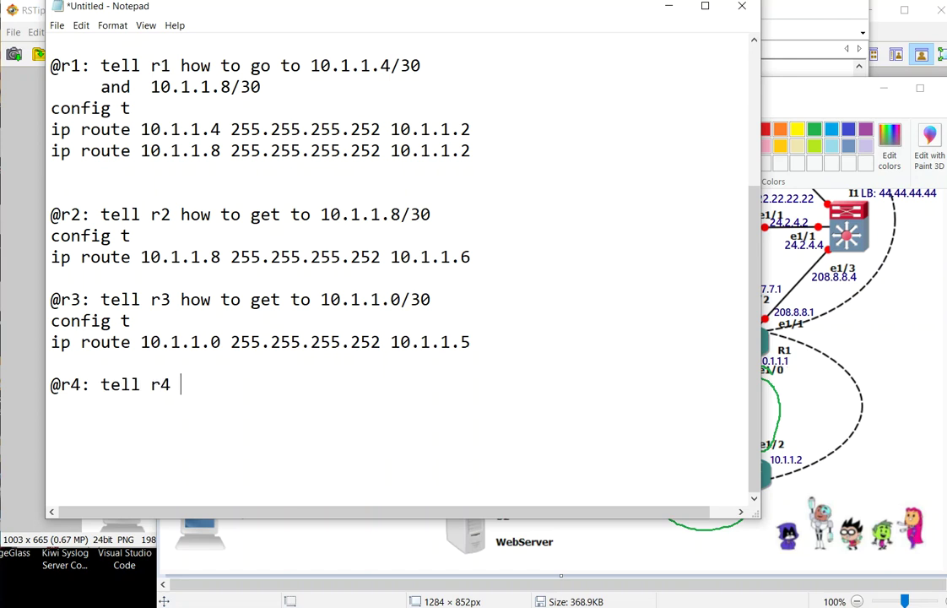
text(how to get to)
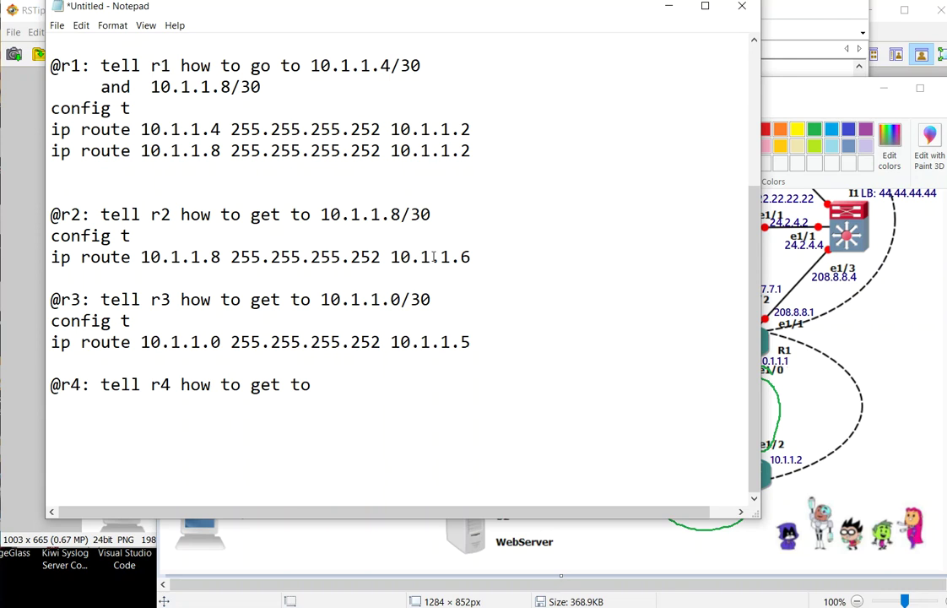
List 10.1.1.0/30 and 10.1.1.4/30 as r4's target networks
drag(442, 300, 319, 300)
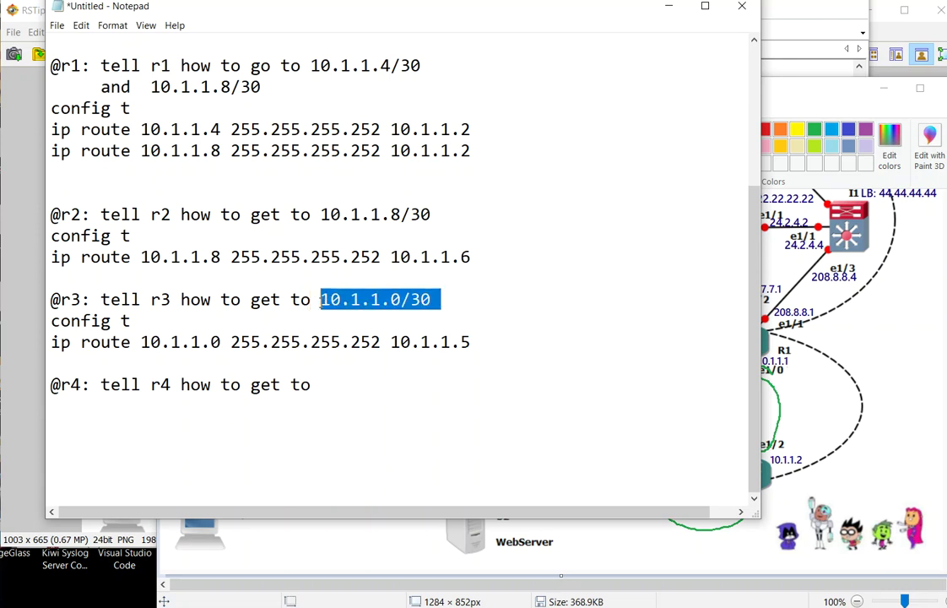
key(ctrl+c)
click(335, 384)
key(ctrl+v)
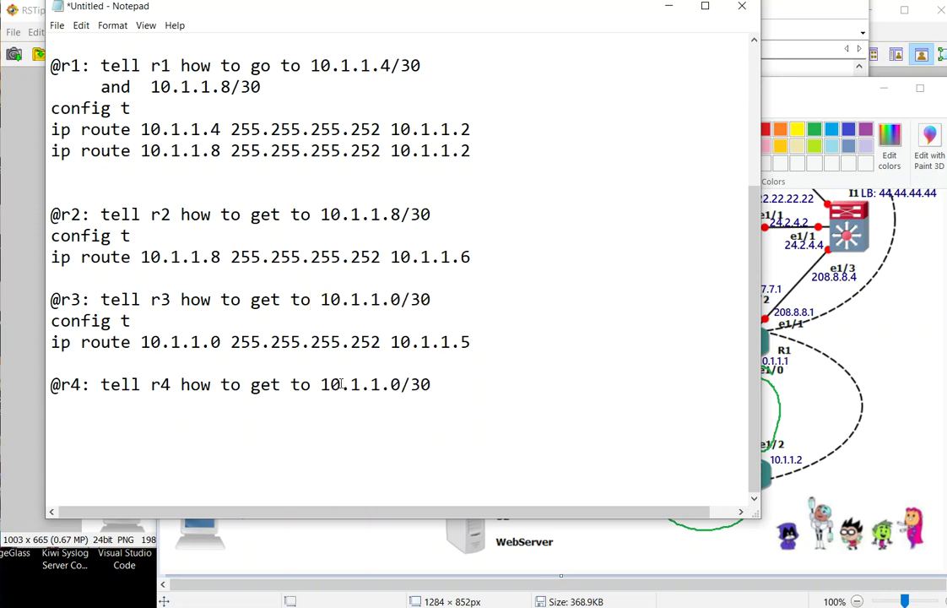
text(and)
key(Return)
key(ctrl+v)
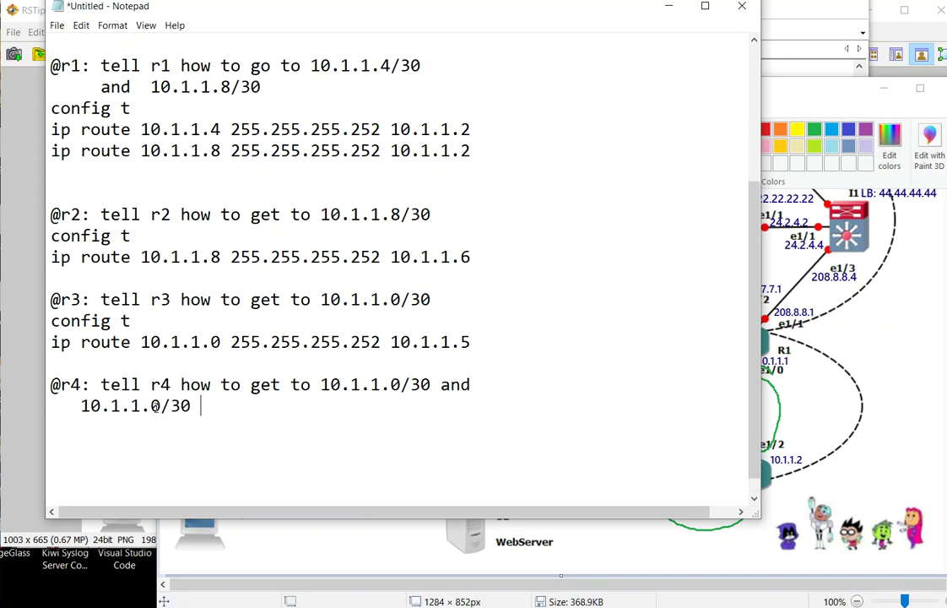
double_click(157, 407)
text(4)
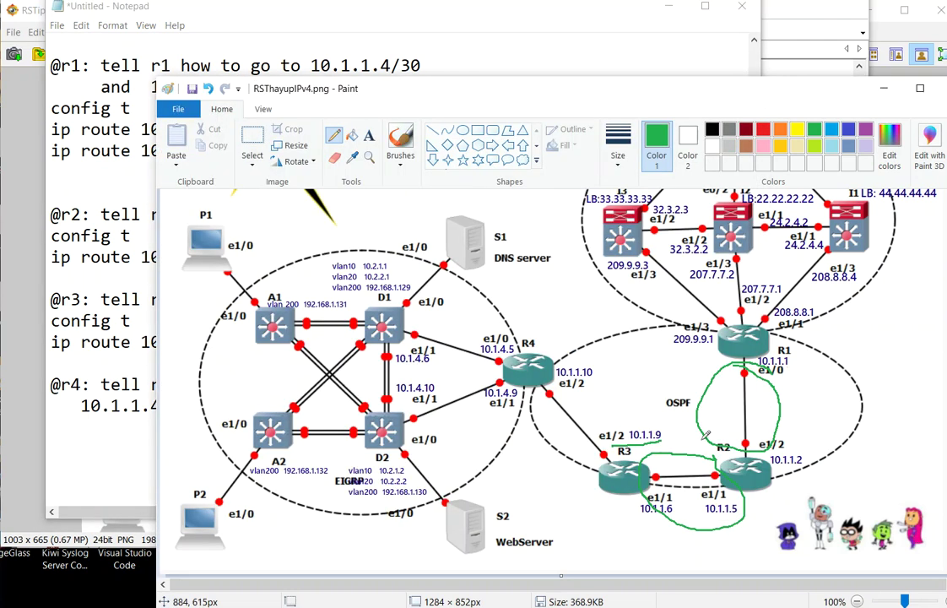
click(802, 88)
click(148, 299)
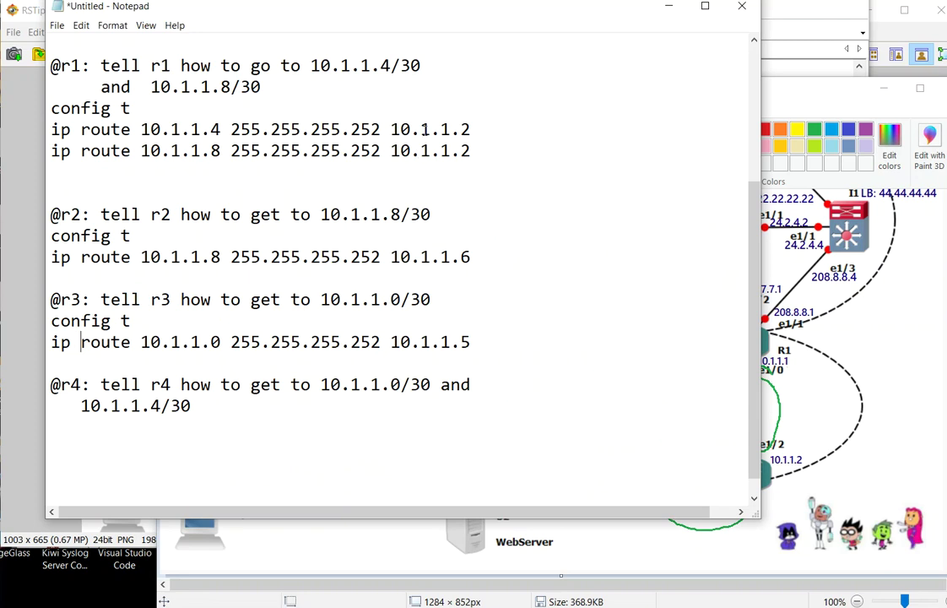
drag(519, 152, 45, 115)
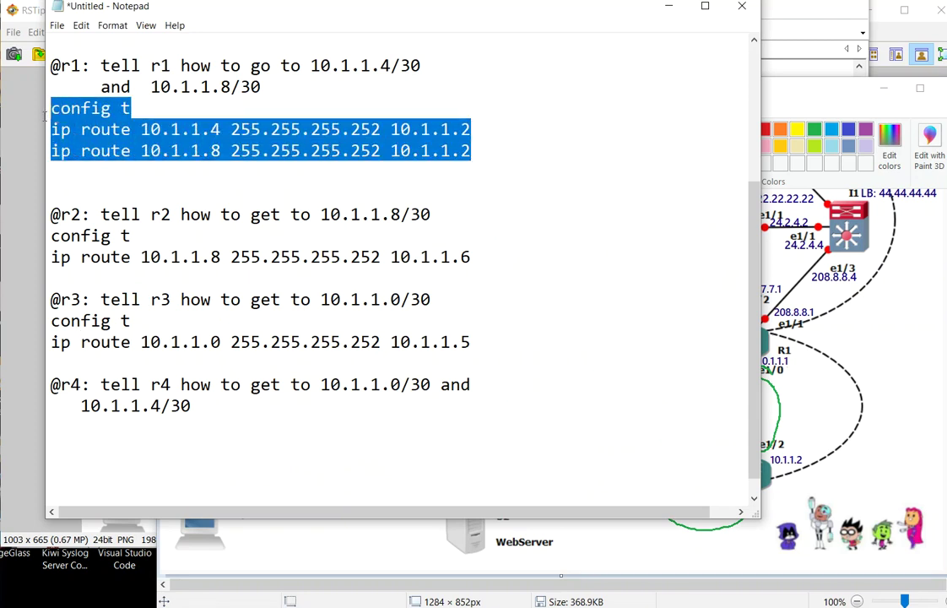
click(60, 430)
key(ctrl+v)
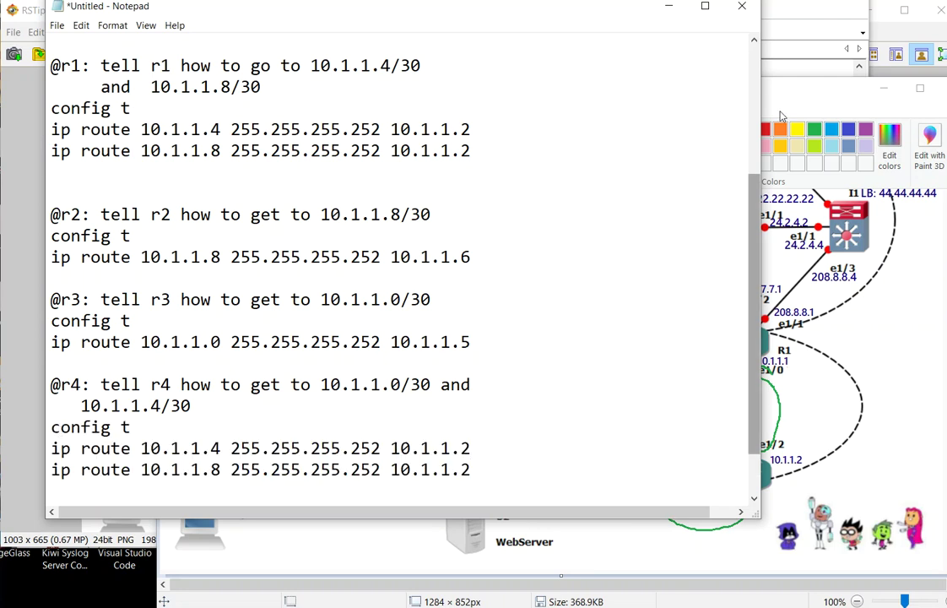
double_click(215, 448)
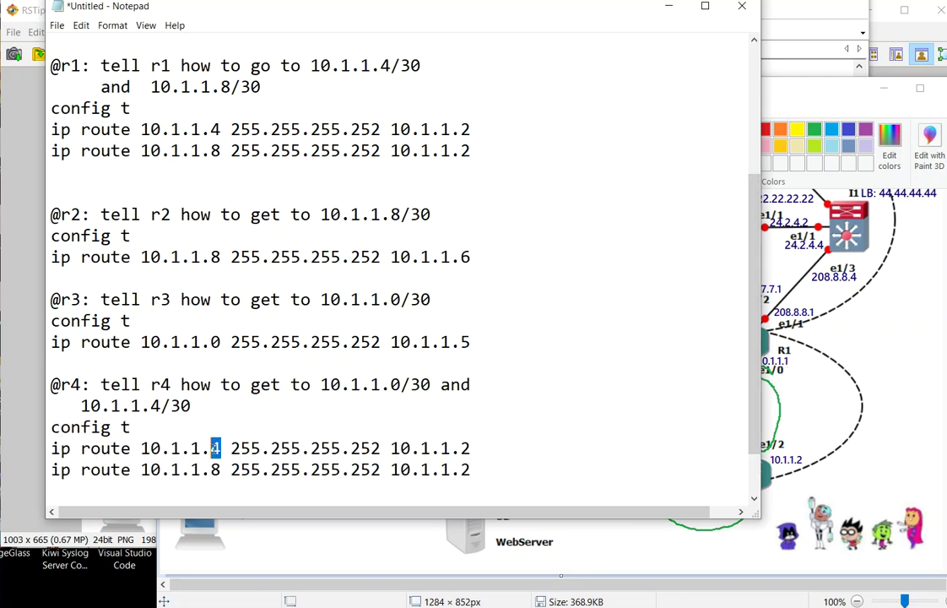
text(0)
double_click(216, 469)
text(4)
Change r4's route next hop to 10.1.1.9
click(785, 88)
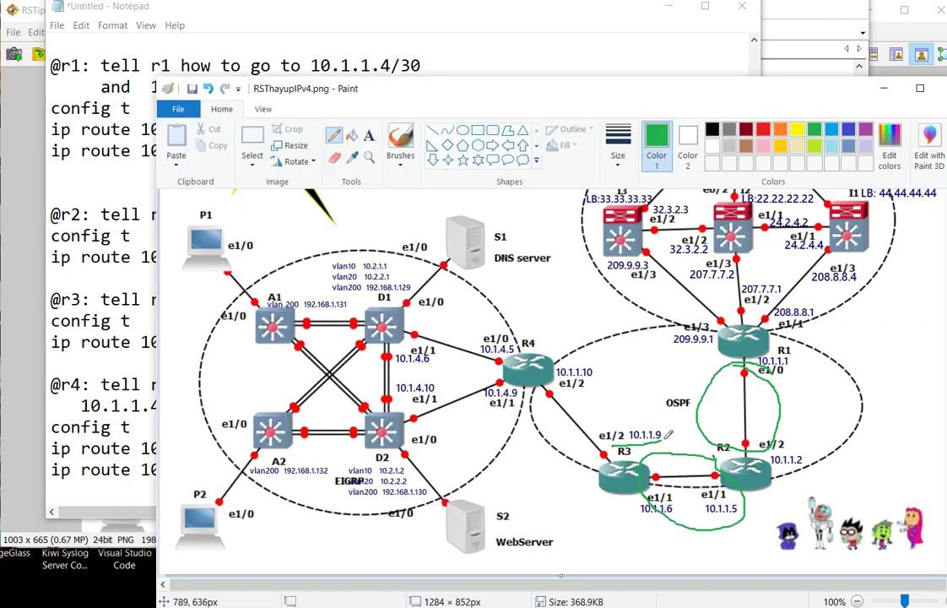
click(395, 10)
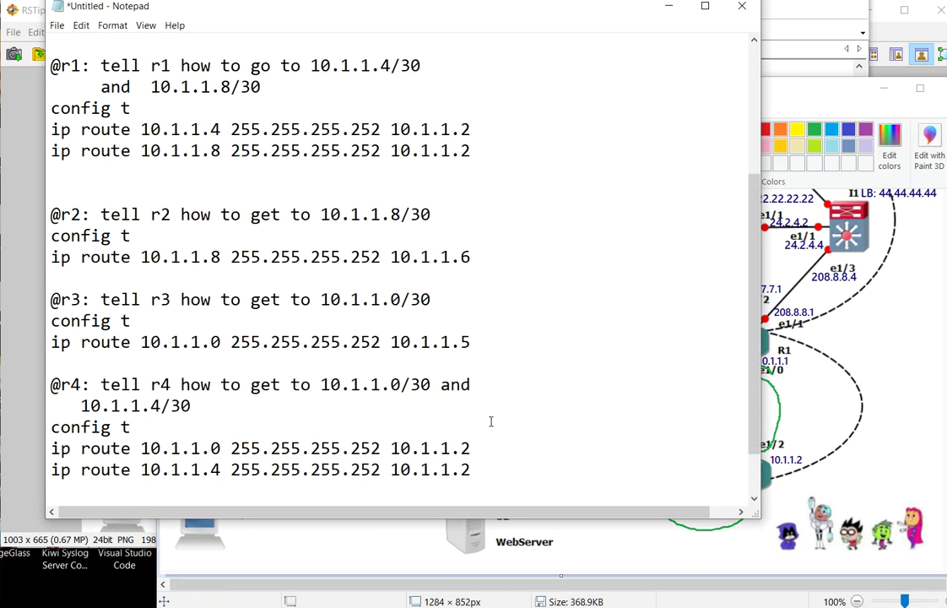
drag(469, 442, 461, 472)
text(99)
key(alt+Tab)
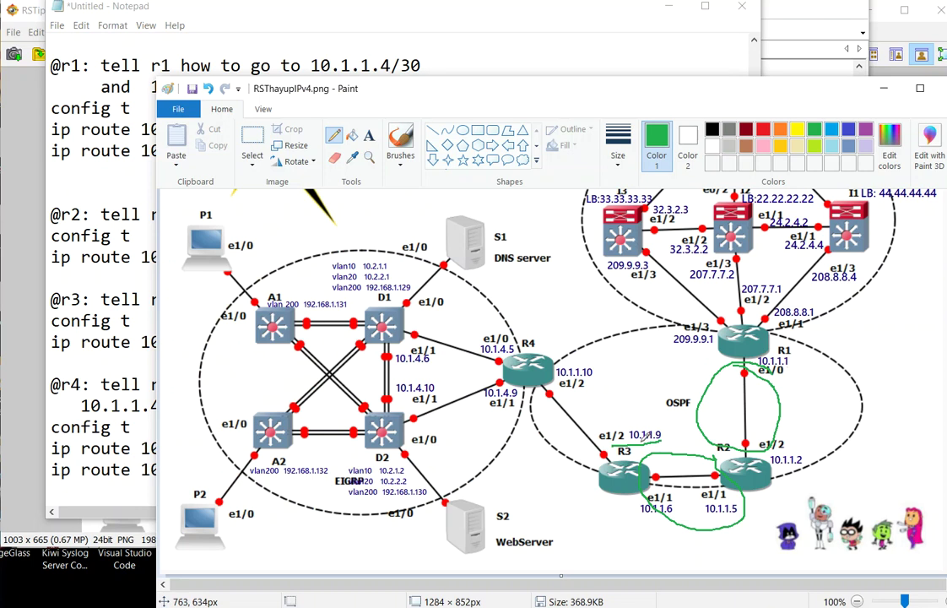
click(397, 18)
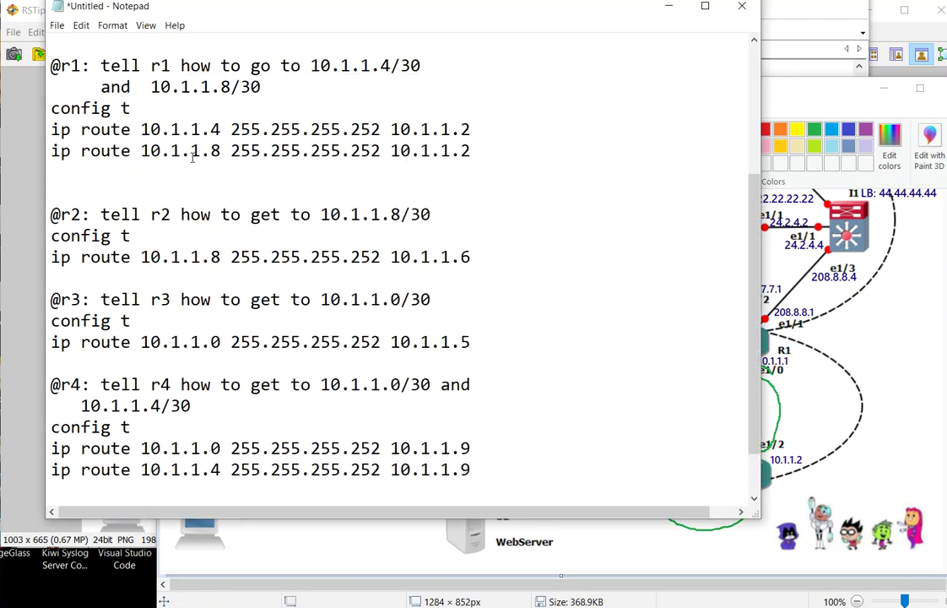
drag(193, 150, 51, 129)
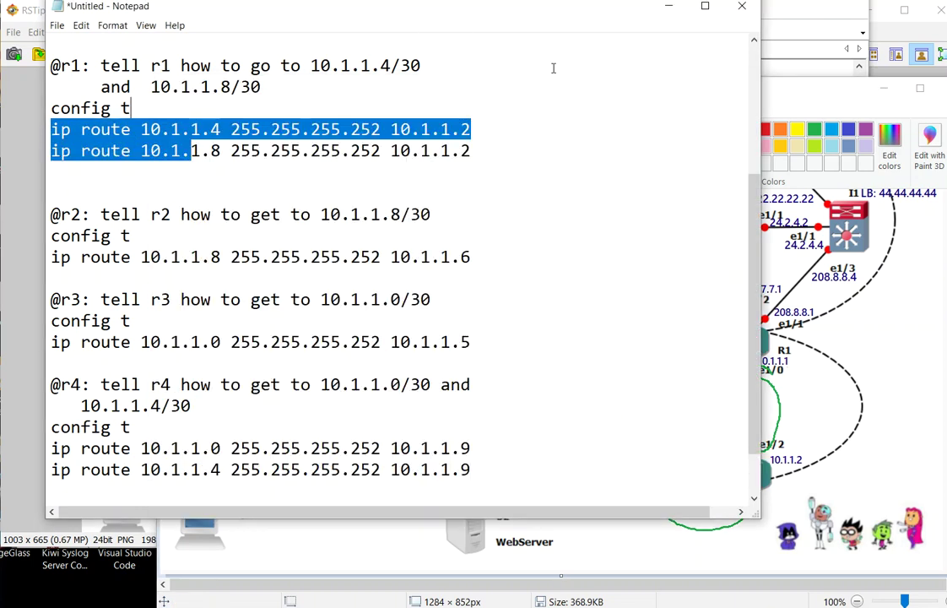
click(809, 107)
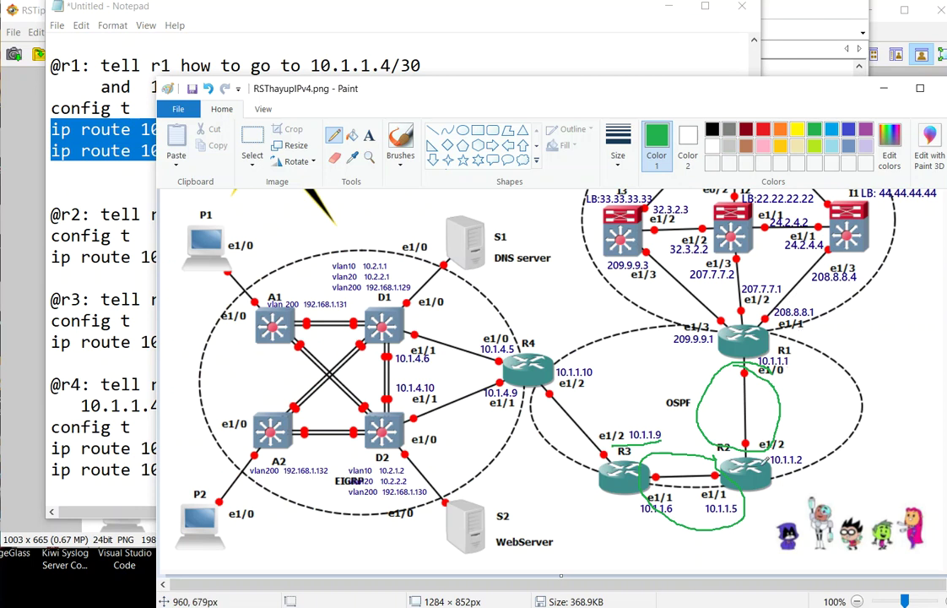
click(99, 224)
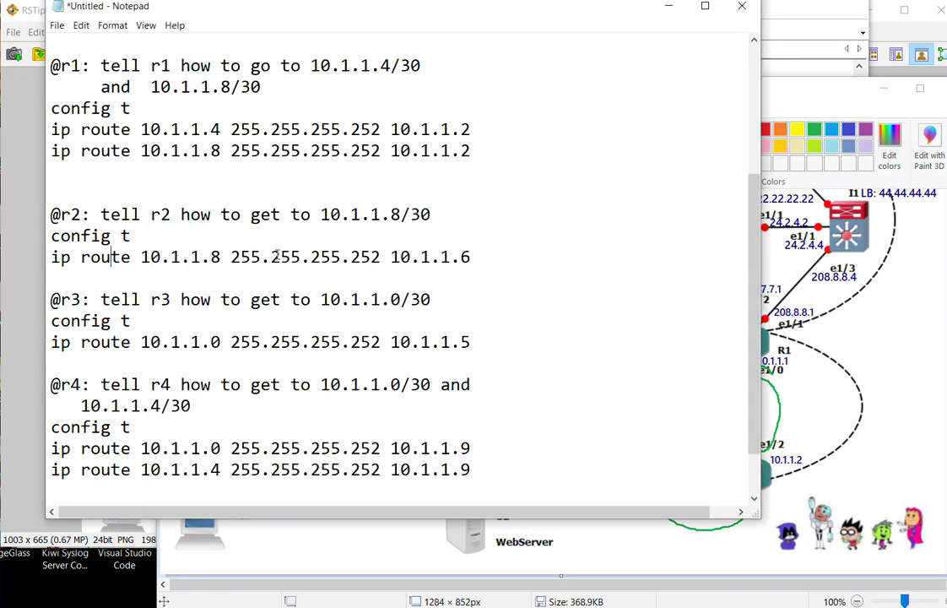
click(823, 91)
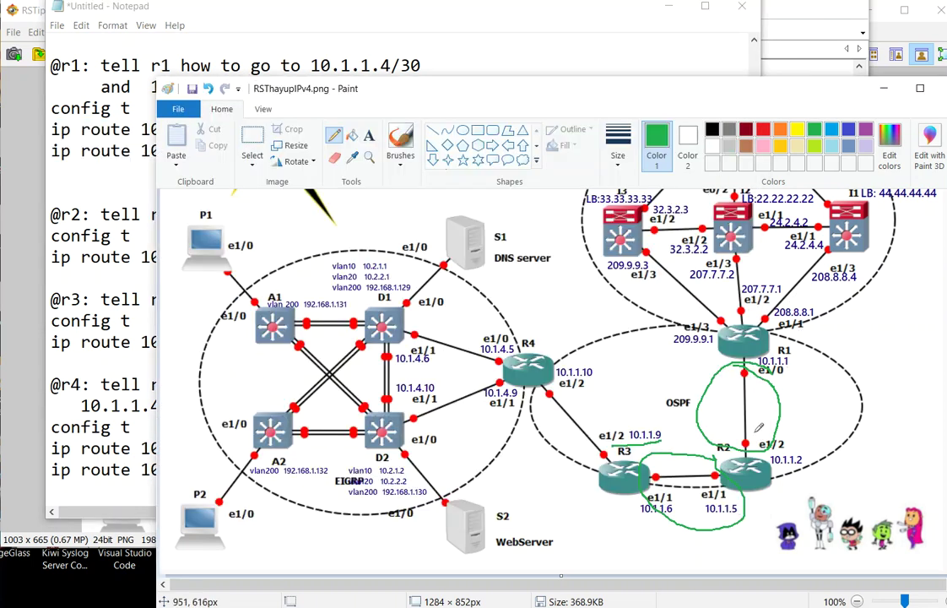
click(81, 260)
click(141, 302)
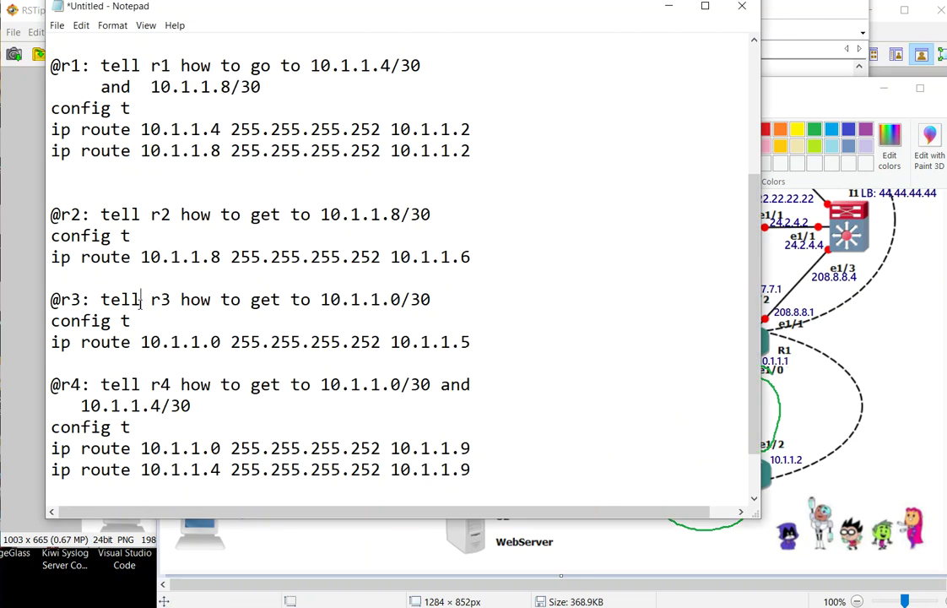
drag(473, 342, 411, 342)
click(231, 469)
drag(471, 257, 17, 245)
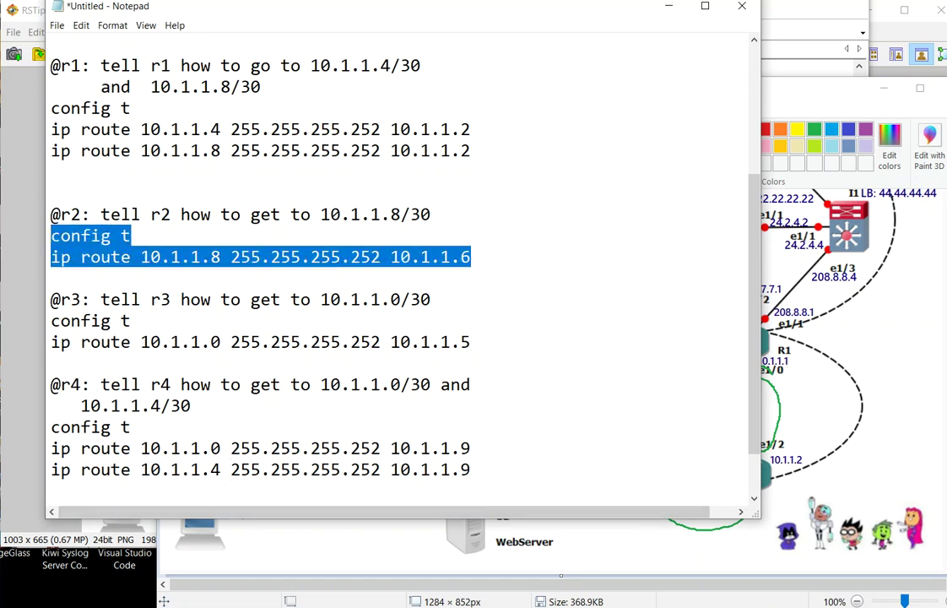
Enter the r2 route (10.1.1.8/30 via 10.1.1.6) on R2 and the r3 route (10.1.1.0/30 via 10.1.1.5) on R3
key(alt+Tab)
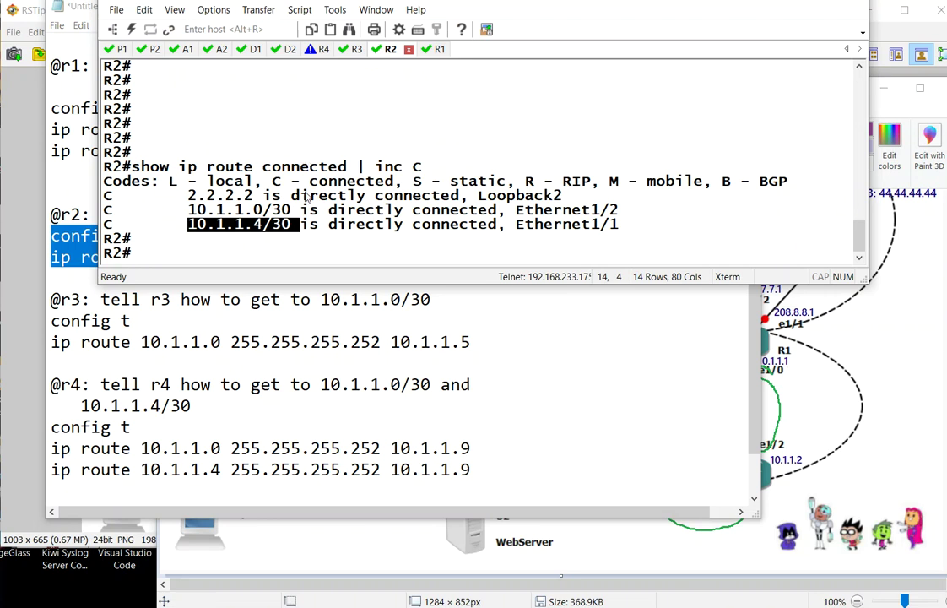
right_click(310, 211)
key(Return)
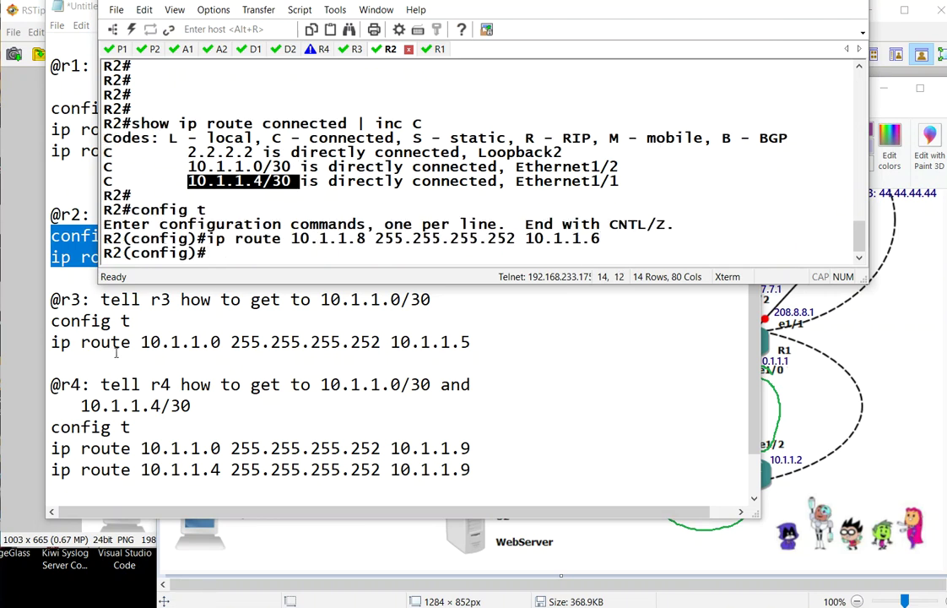
drag(628, 341, 26, 328)
key(super+c)
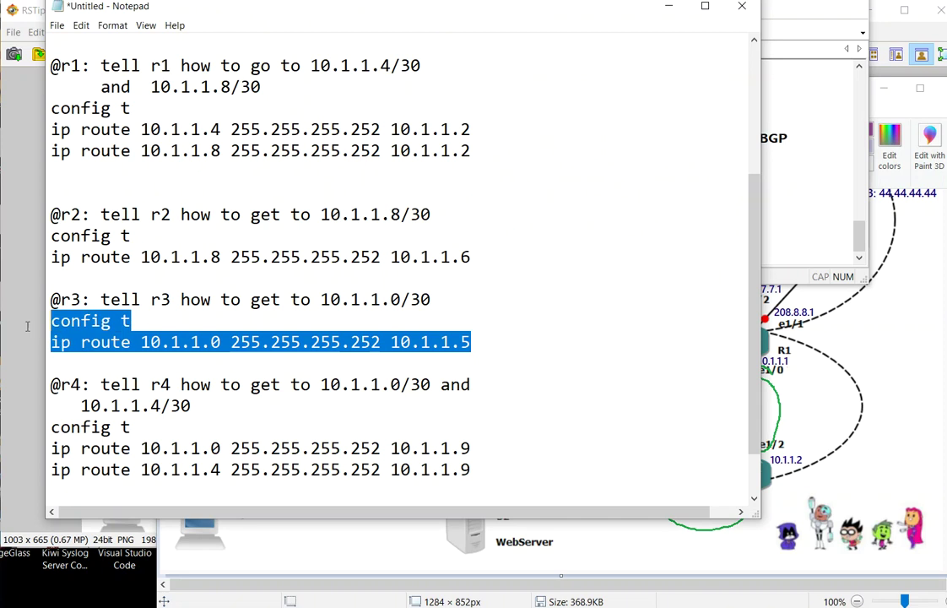
key(alt+Tab)
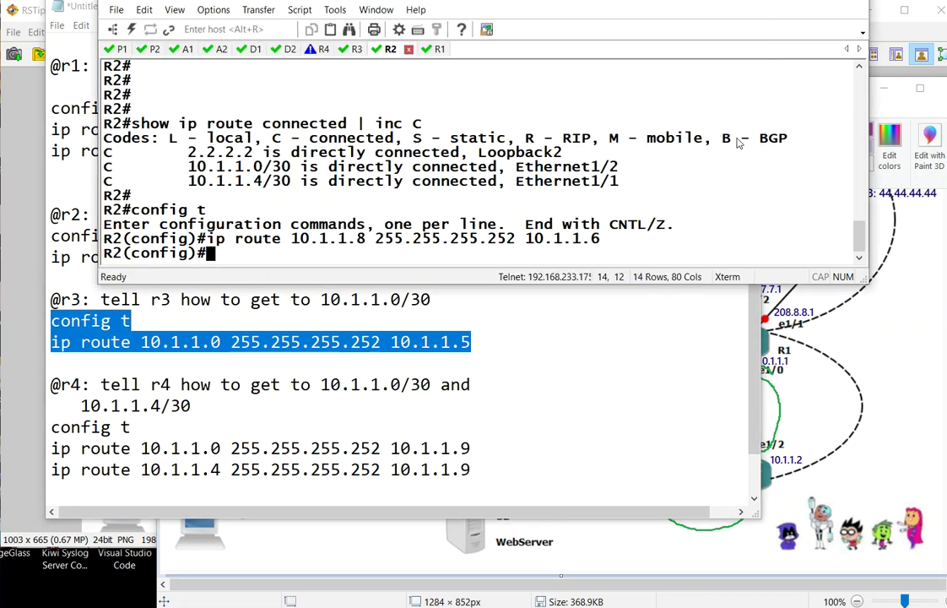
click(353, 49)
right_click(359, 110)
key(Return)
key(Return)
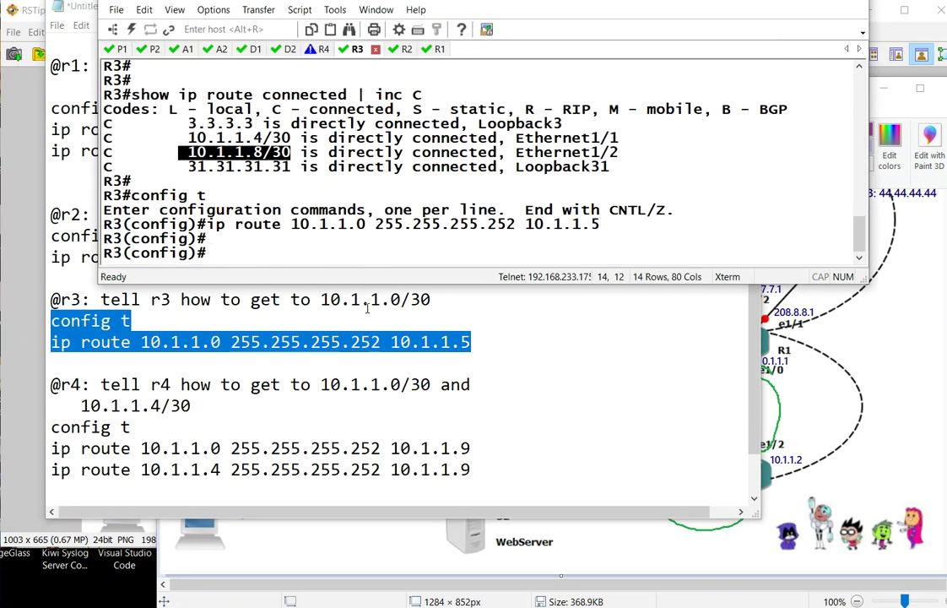
Copy the r4 route lines in Notepad, undoing an accidental overwrite
drag(473, 470, 37, 424)
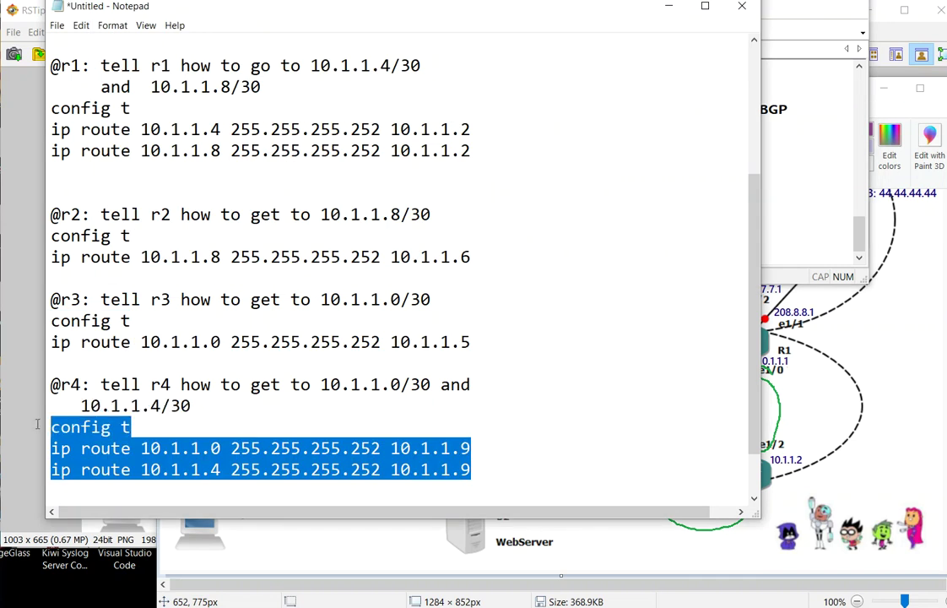
text(c)
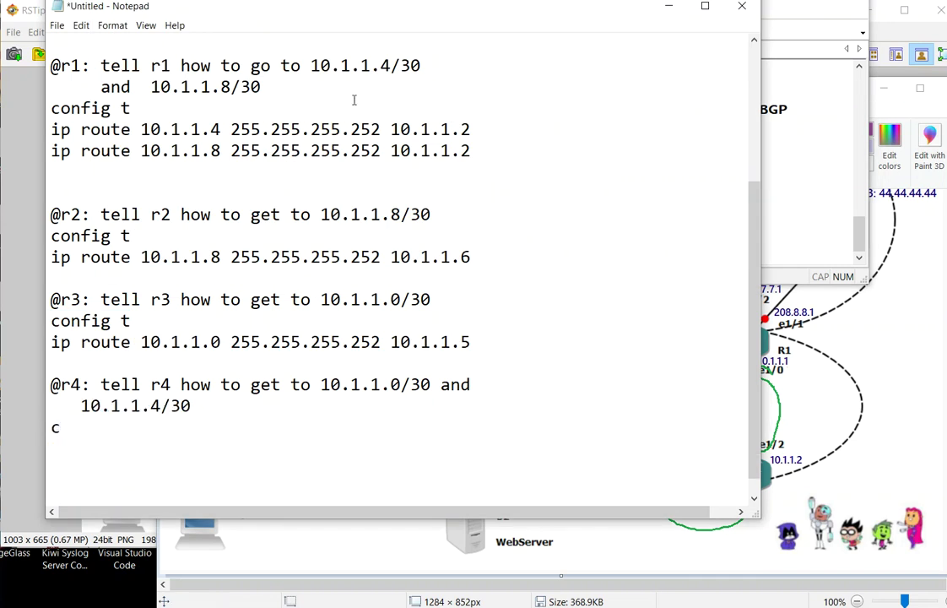
click(81, 26)
click(97, 41)
key(super+c)
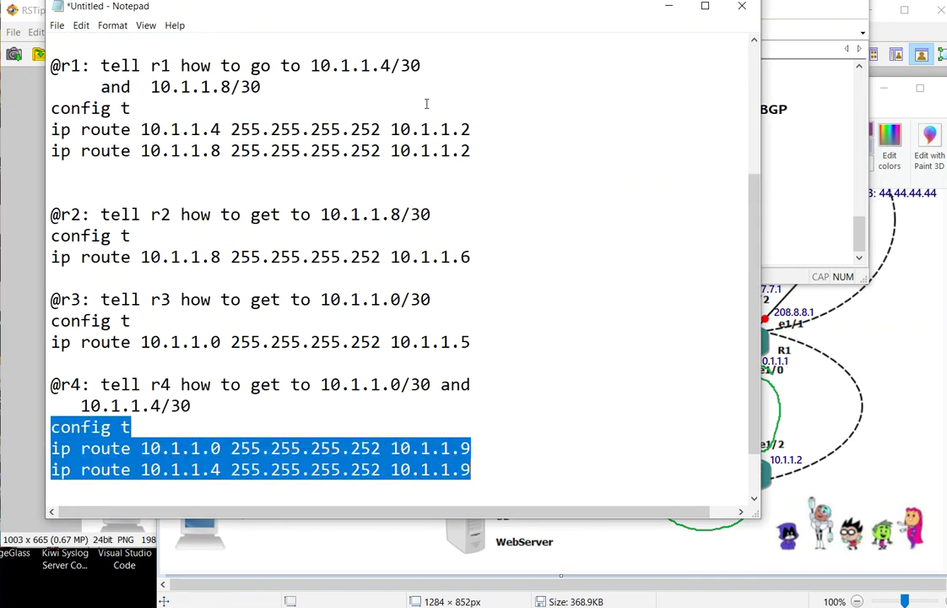
Apply R4's routes to 10.1.1.0/30 and 10.1.1.4/30 via 10.1.1.9, then exit config mode with end
click(777, 101)
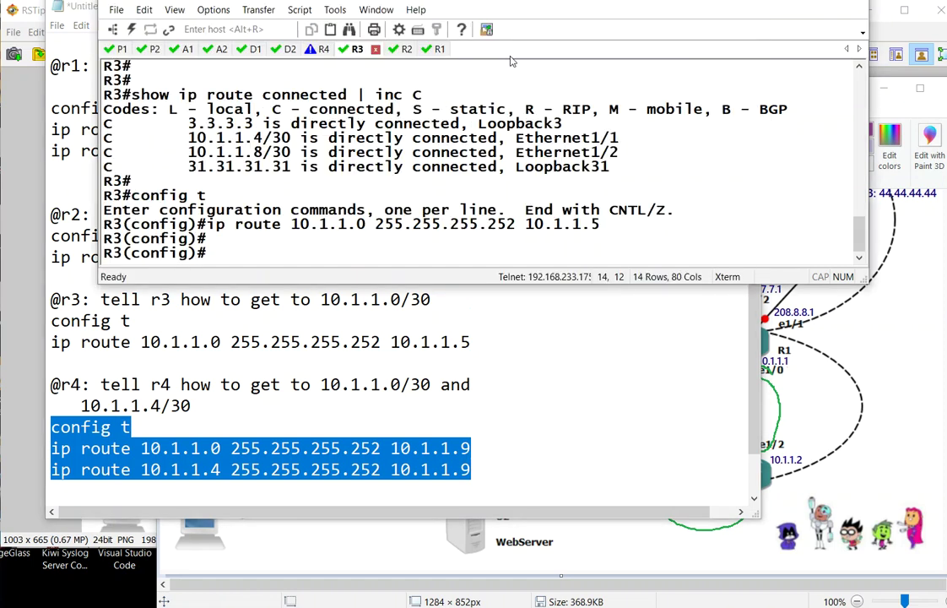
click(321, 49)
right_click(323, 171)
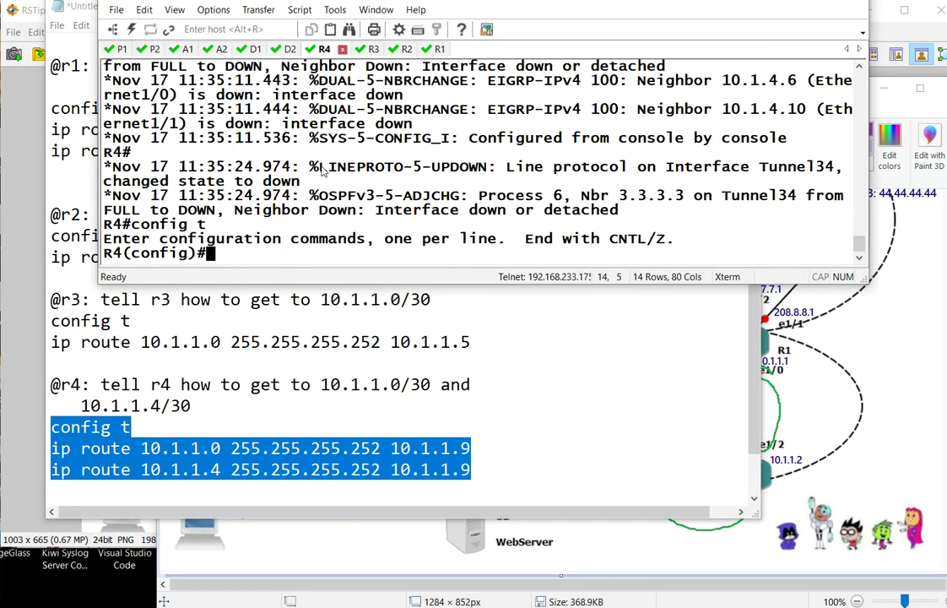
key(Return)
key(Return)
key(Return)
key(Return)
key(Return)
key(Return)
key(Return)
key(Return)
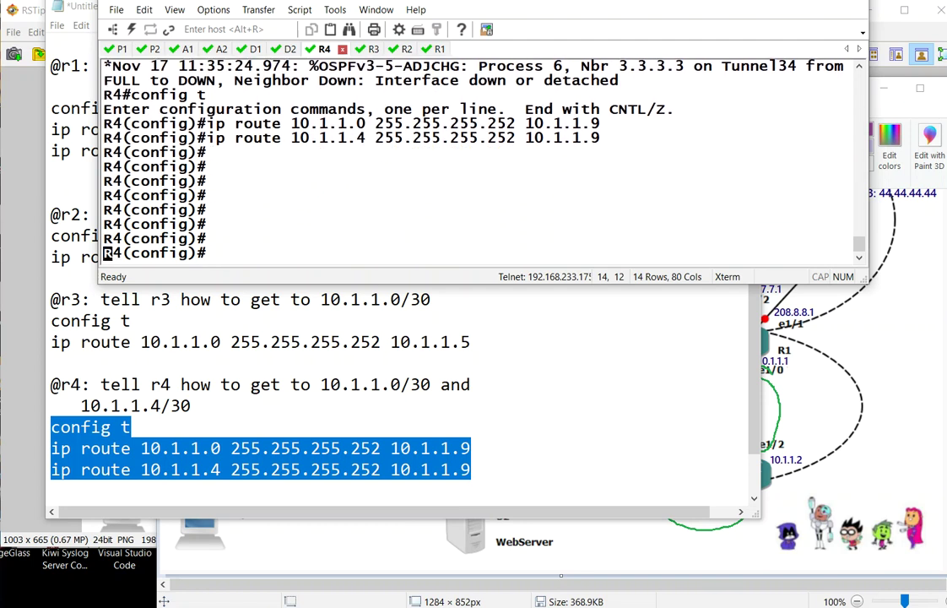
key(Return)
key(Return)
key(Return)
key(Return)
key(Return)
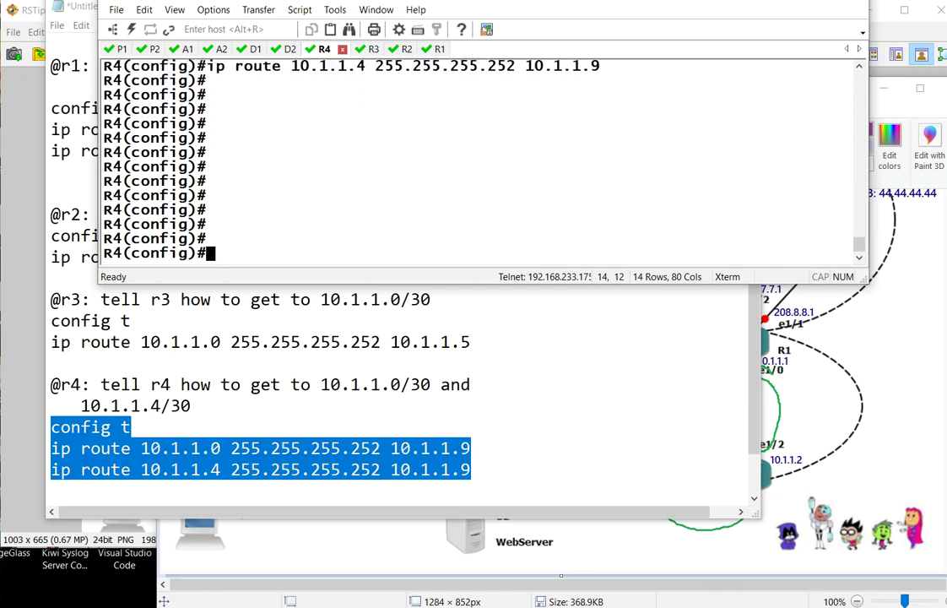
text(end)
key(Return)
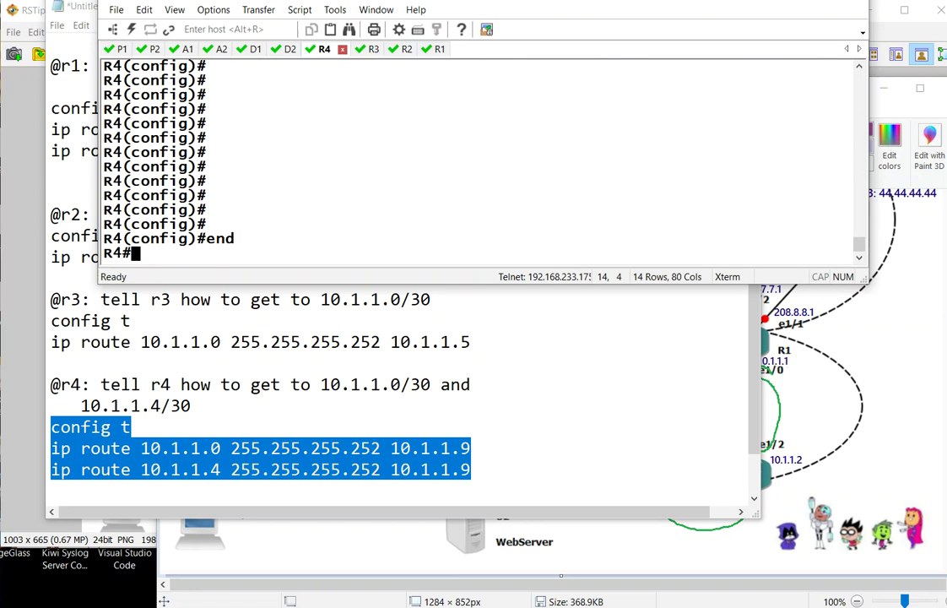
From R4, ping 10.1.1.1 and then 10.1.1.2
text(ping 10.1.1.)
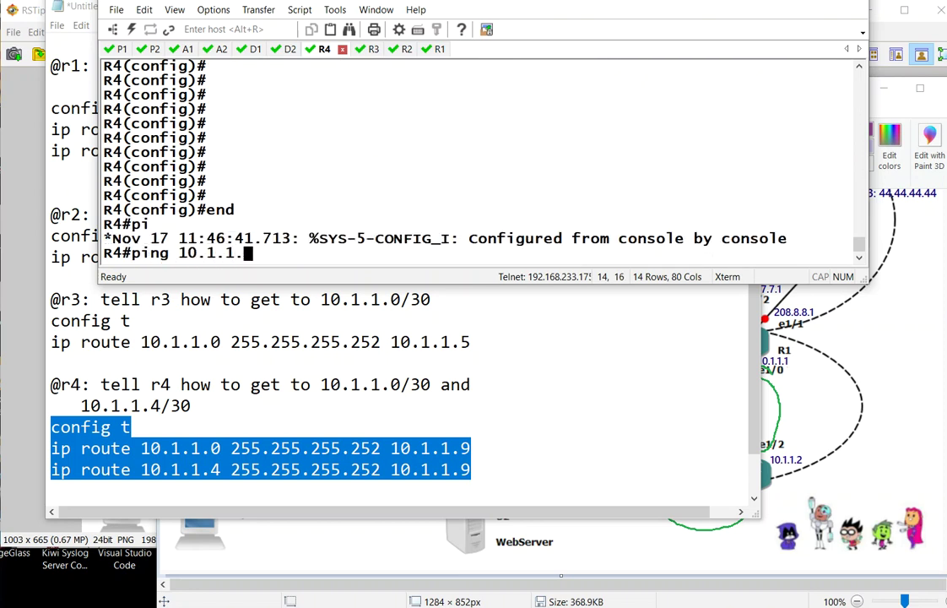
text(1)
key(Return)
key(Up)
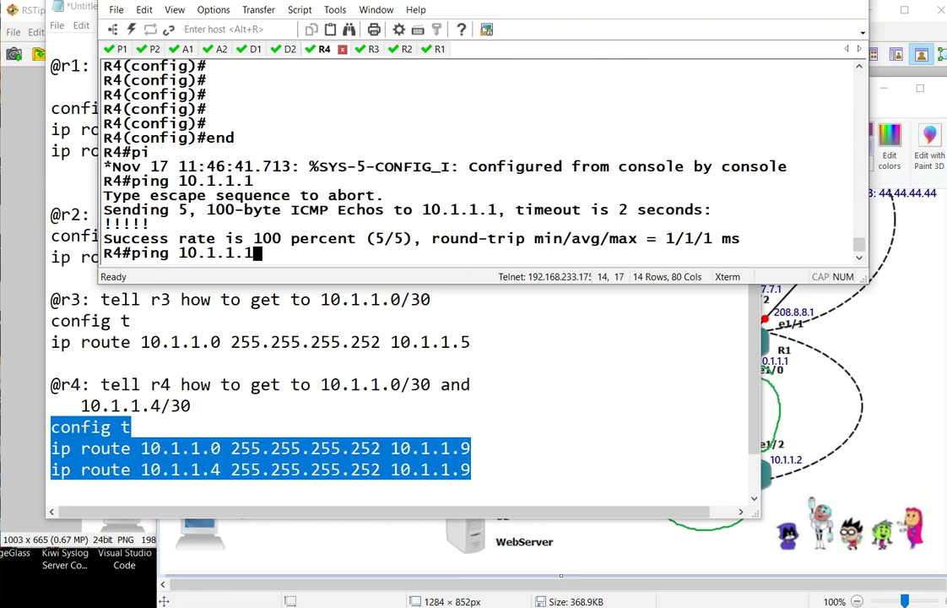
key(Return)
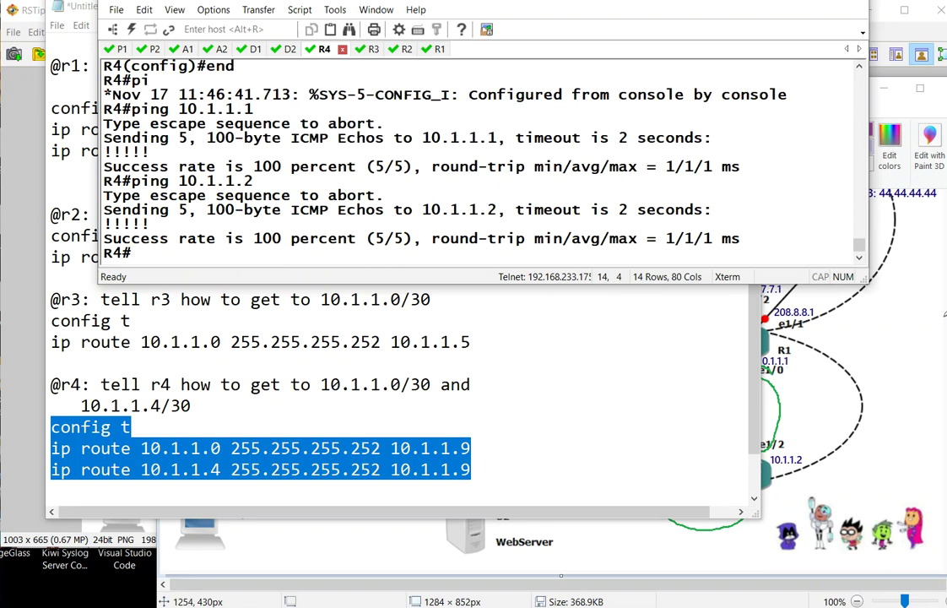
After checking the network diagram, ping 10.1.1.5 and 10.1.1.6 from R4
click(884, 139)
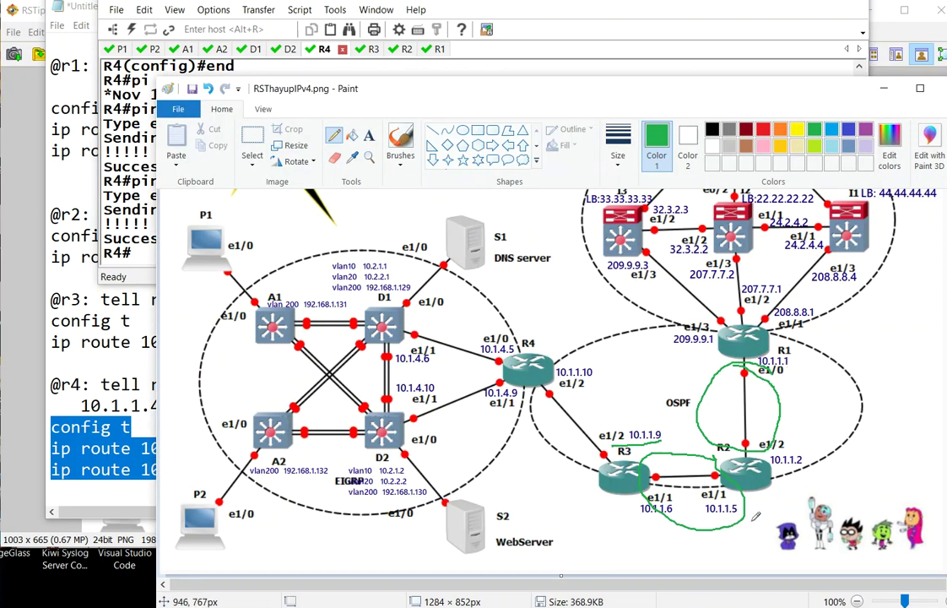
click(132, 237)
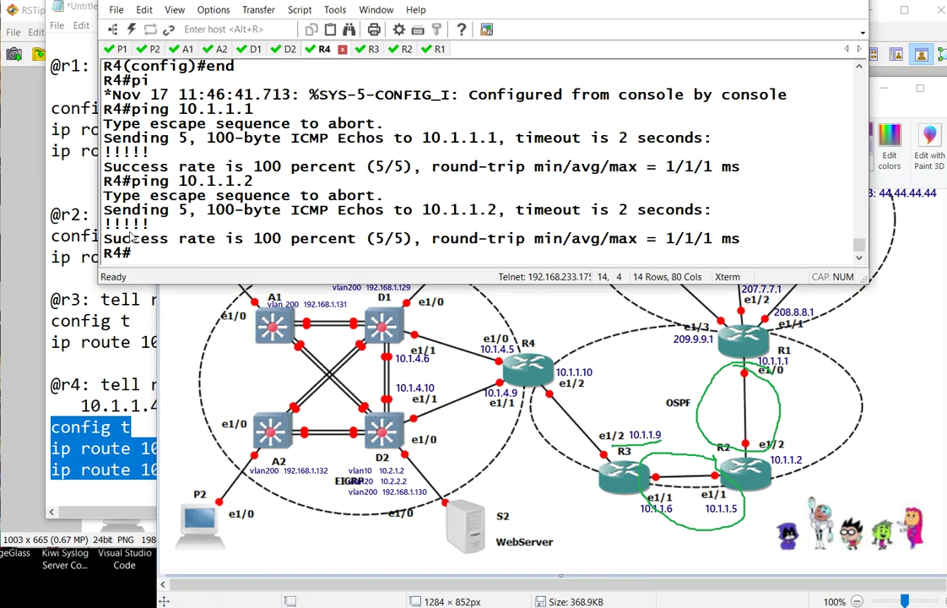
key(Up)
key(BackSpace)
text(5)
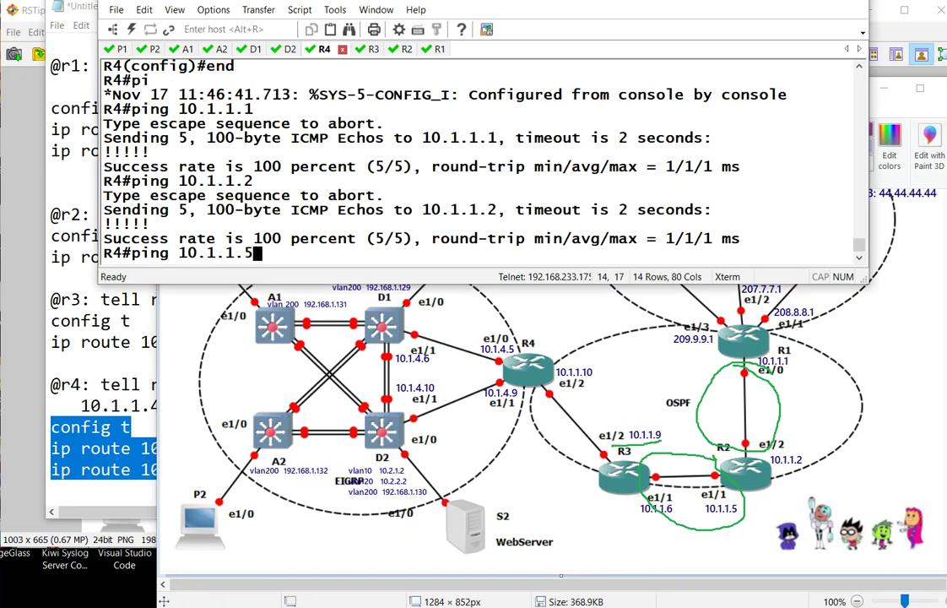
key(Return)
key(Up)
key(BackSpace)
text(6)
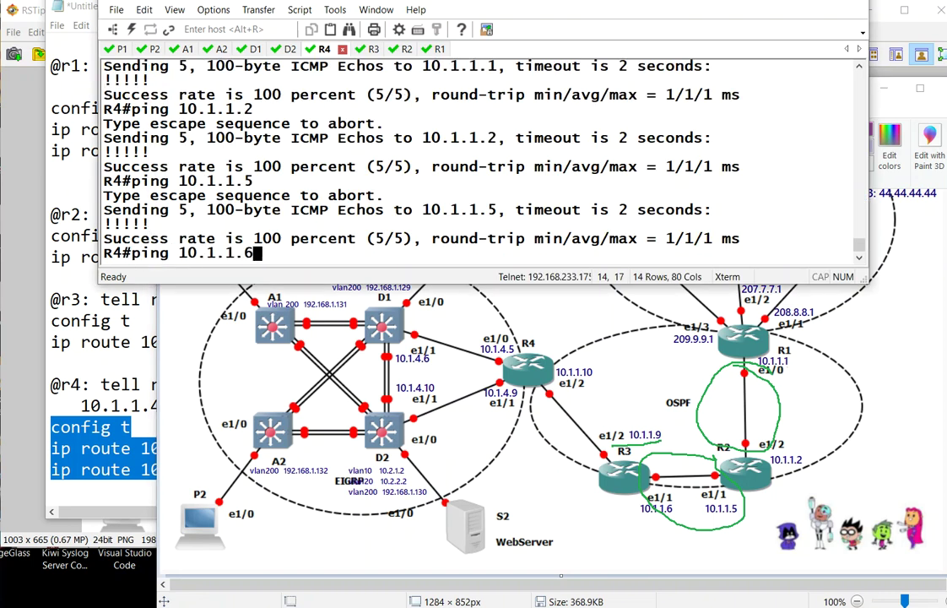
key(Return)
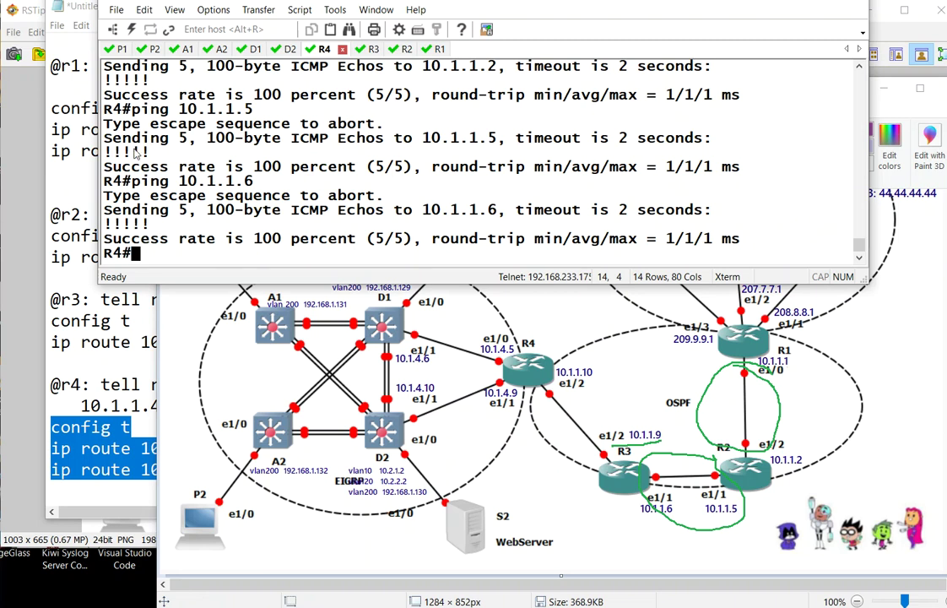
Run show ip route static on R4 to list its static routes
text(show w)
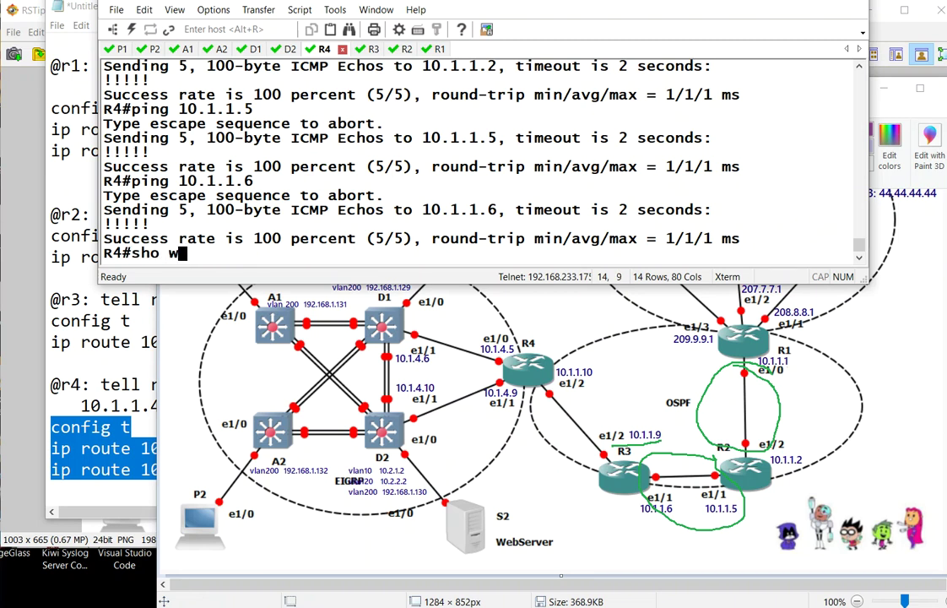
key(BackSpace)
text(ip route sd)
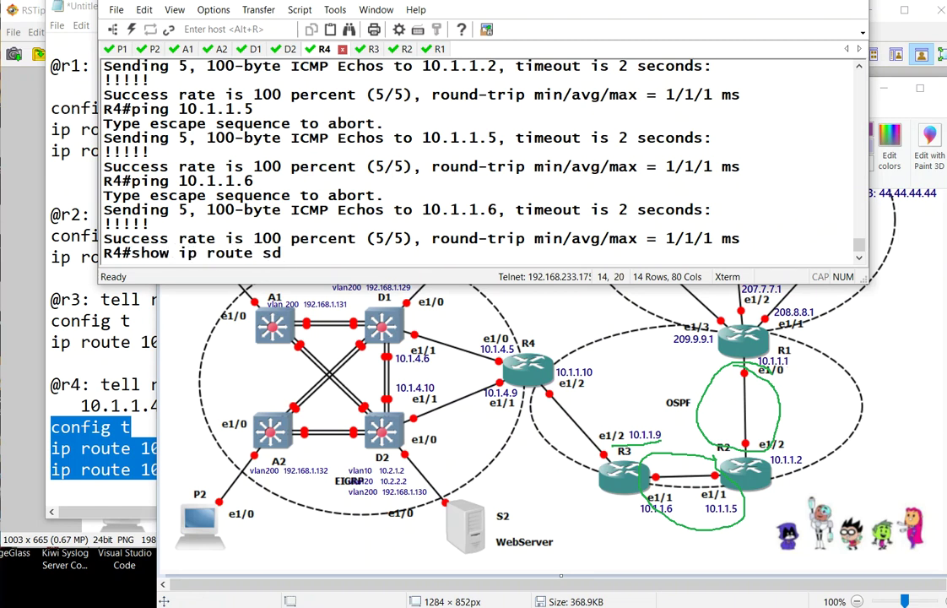
key(BackSpace)
text(tatic)
key(Return)
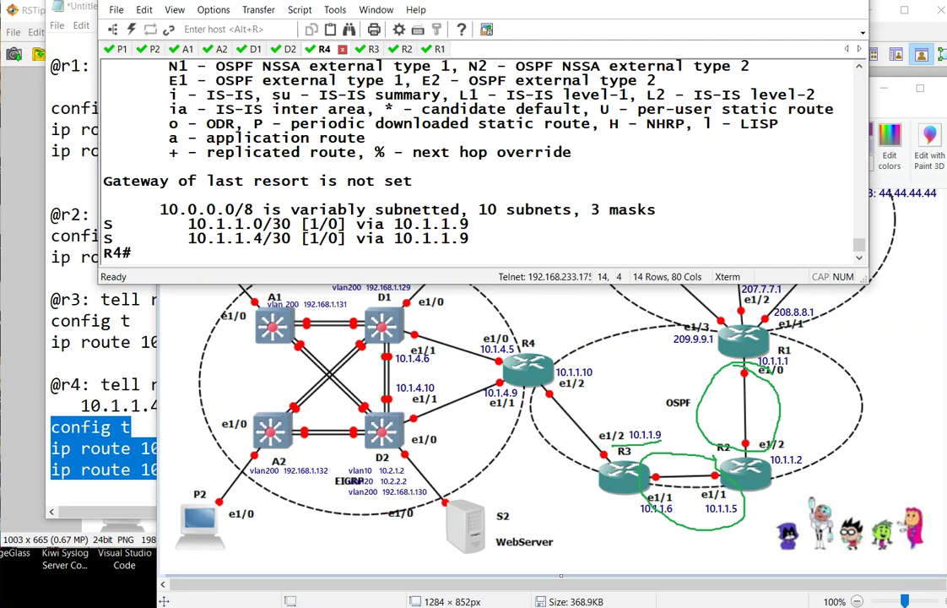
Close the Windows news and weather widgets panel and make the SecureCRT window slightly shorter
key(super+w)
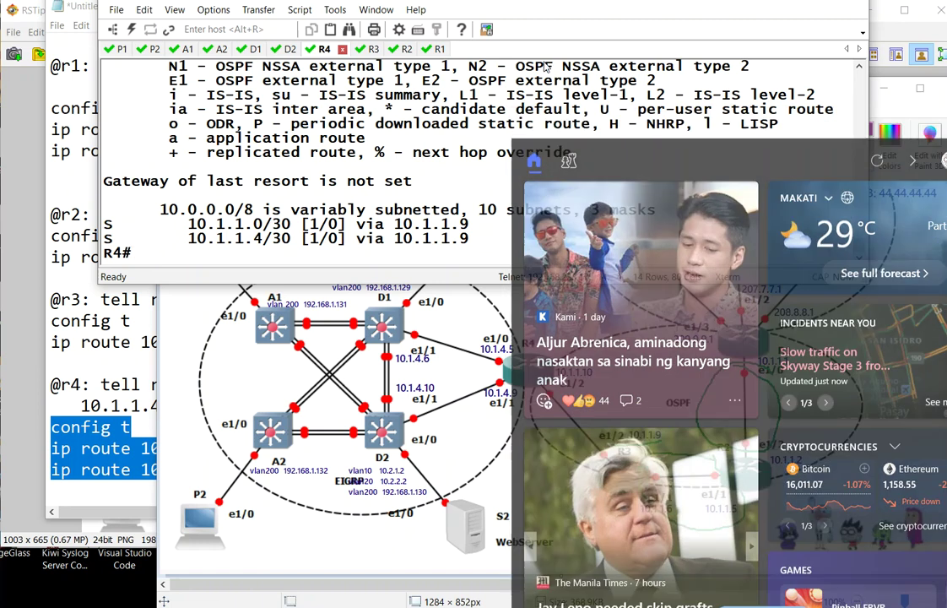
click(436, 433)
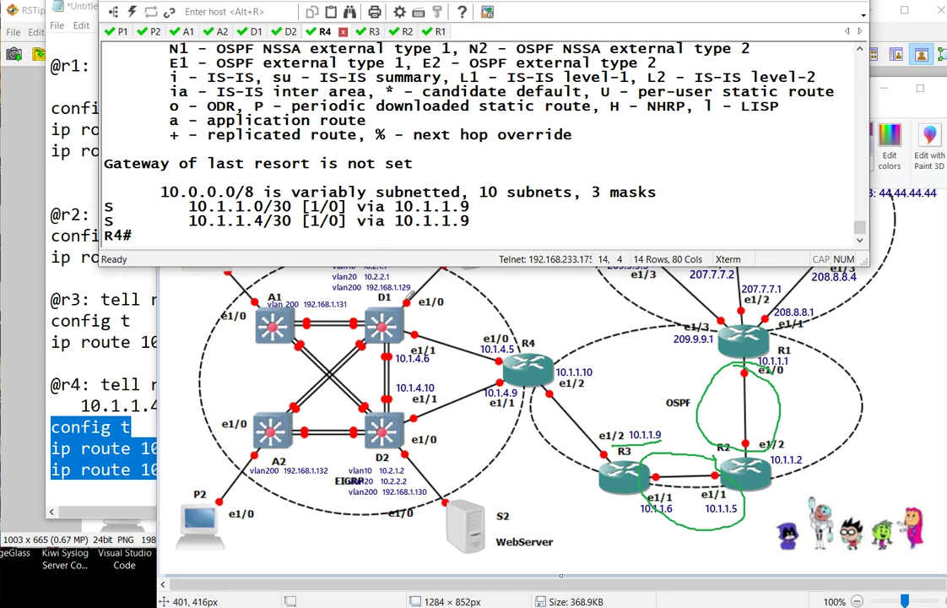
drag(544, 266, 544, 247)
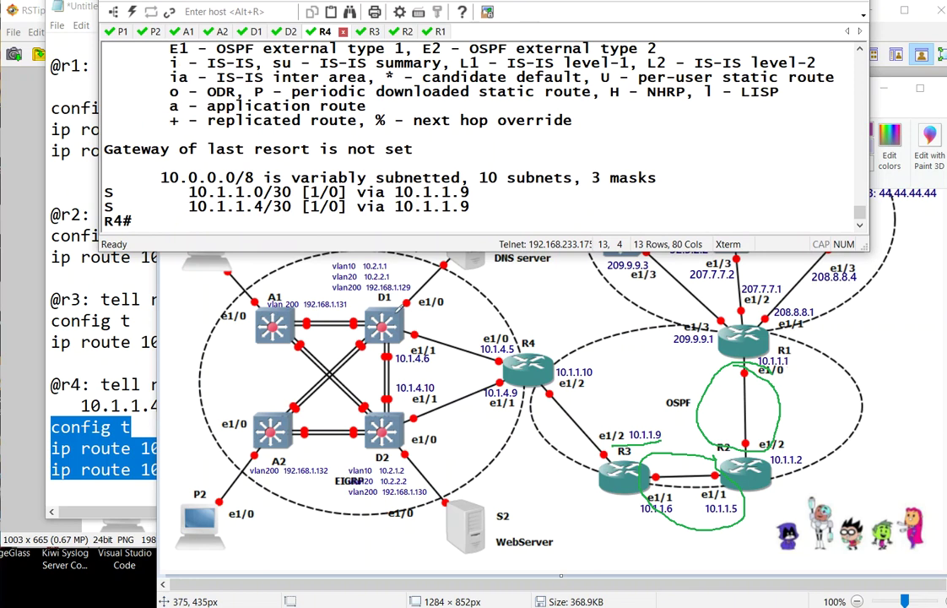